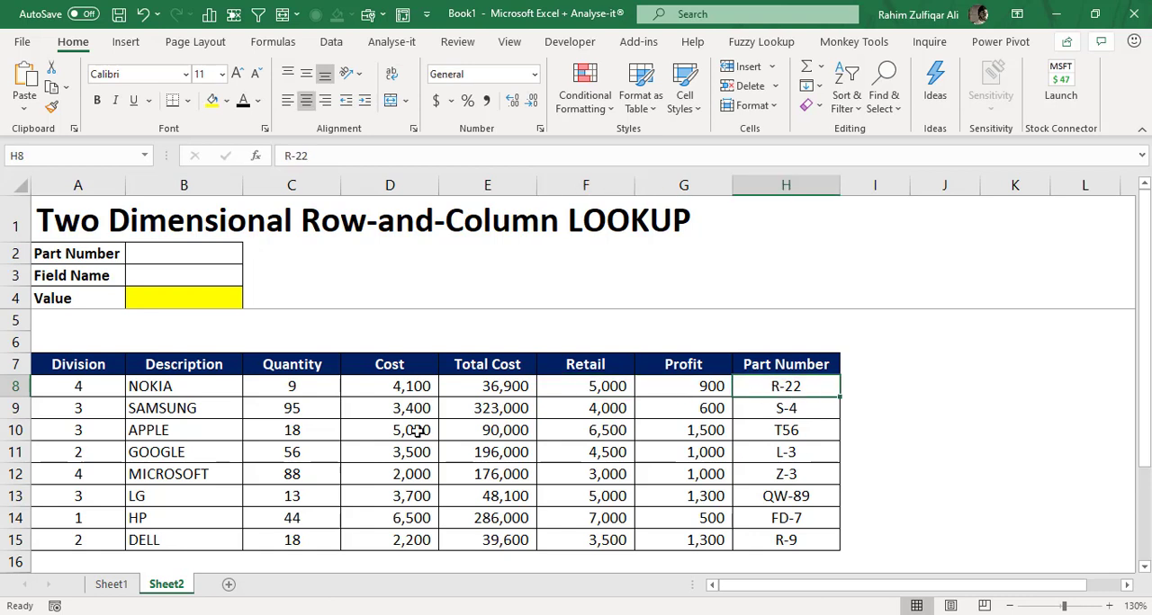
- Examine the table's header row in row 7 and the entries in the Division and Description columns
click(355, 272)
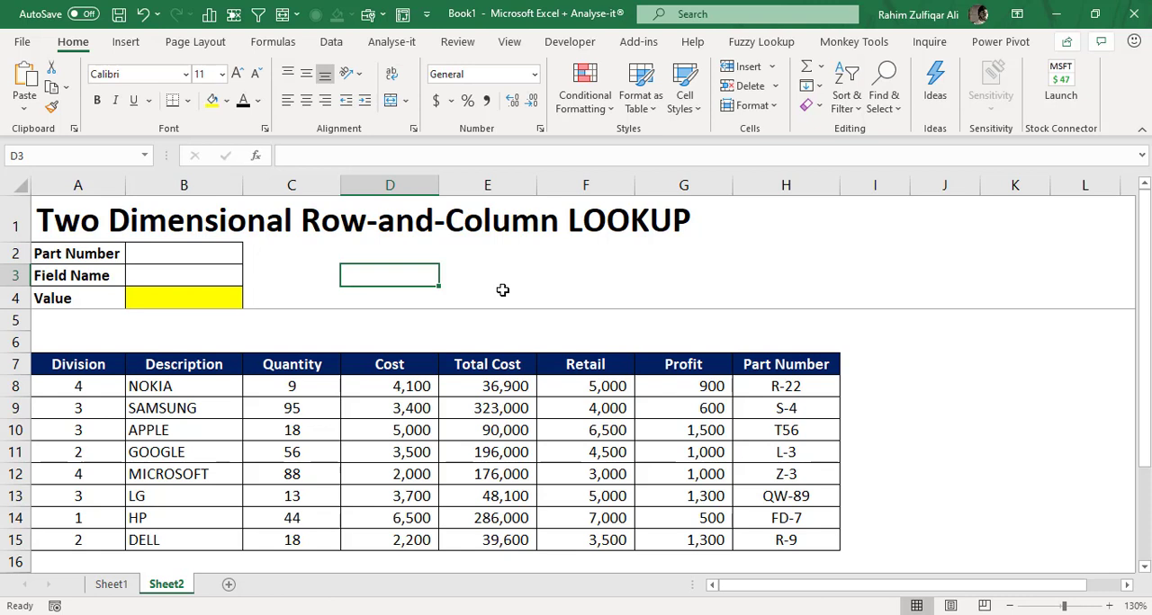
click(115, 364)
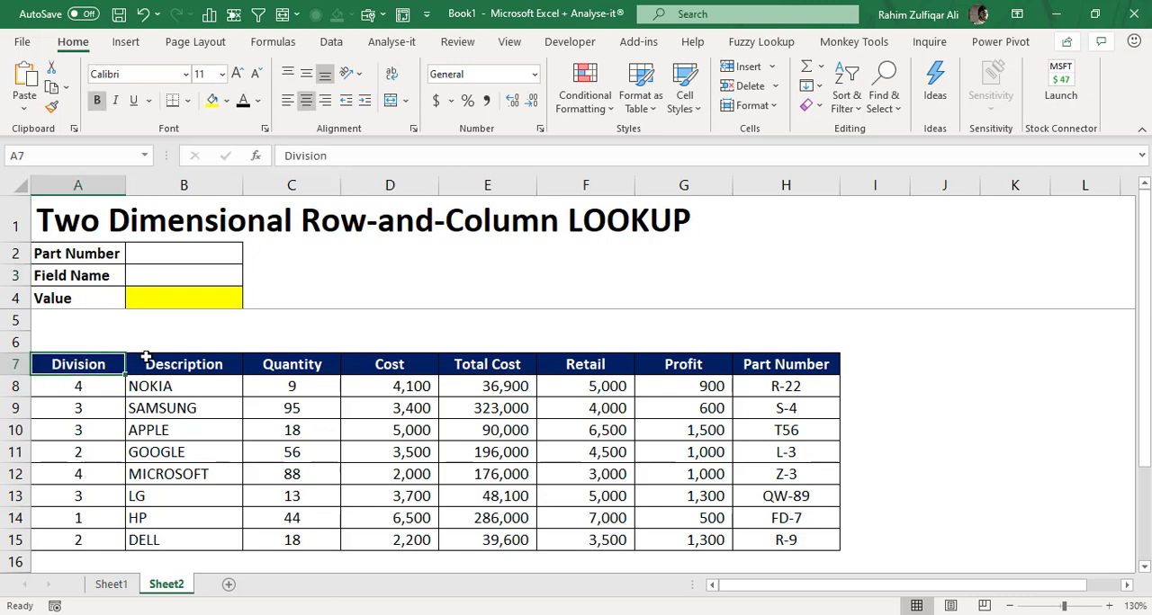
key(ctrl+shift+Right)
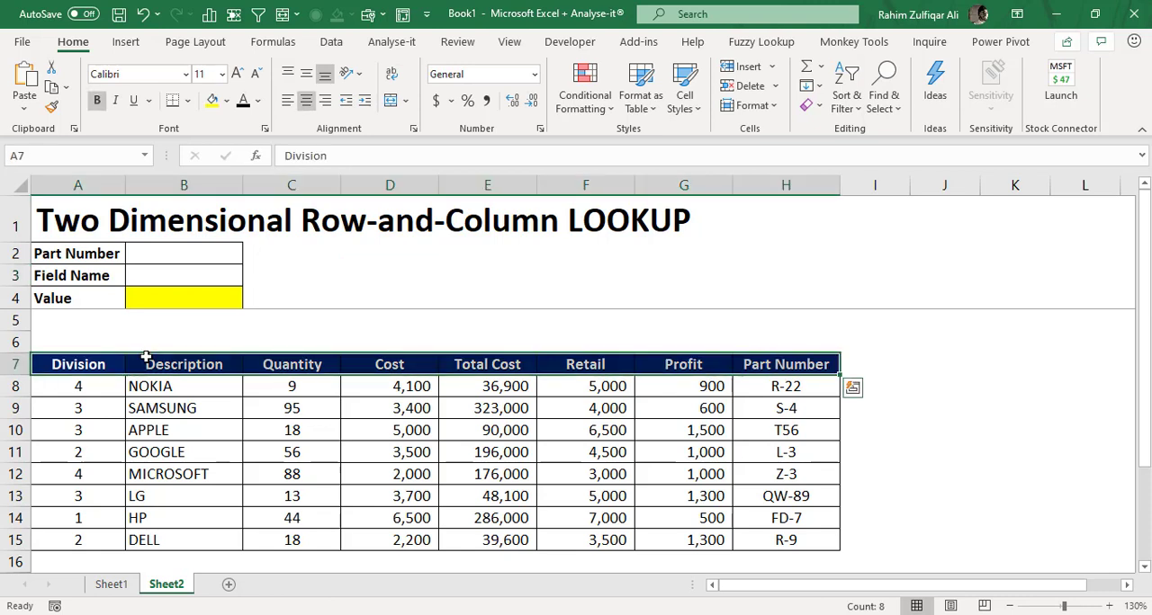
key(ctrl+shift+Left)
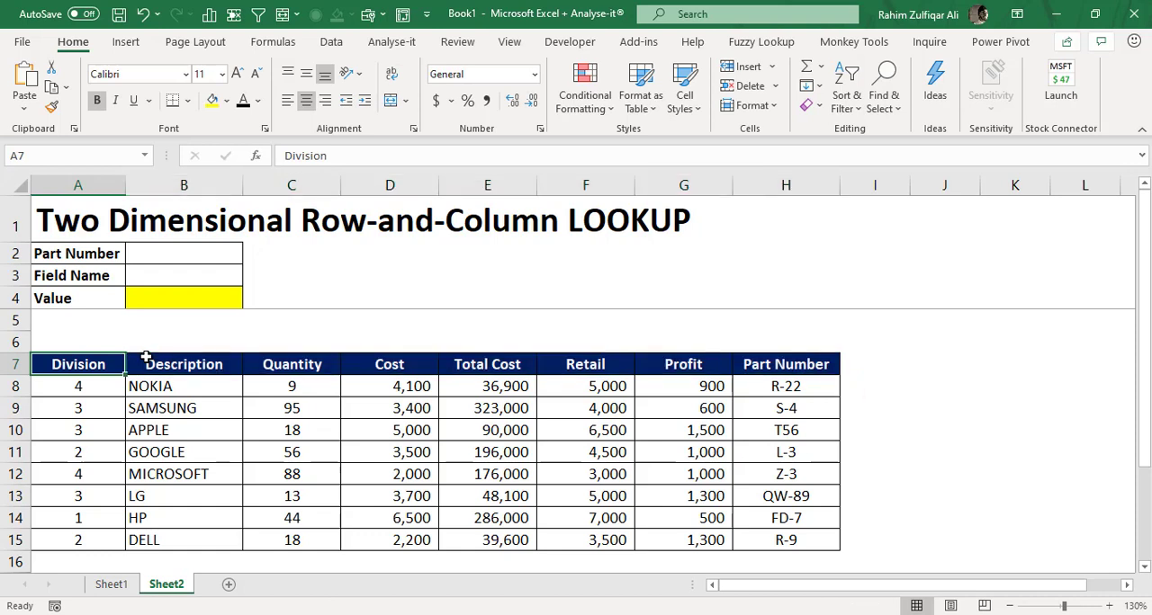
key(ctrl+shift+Down)
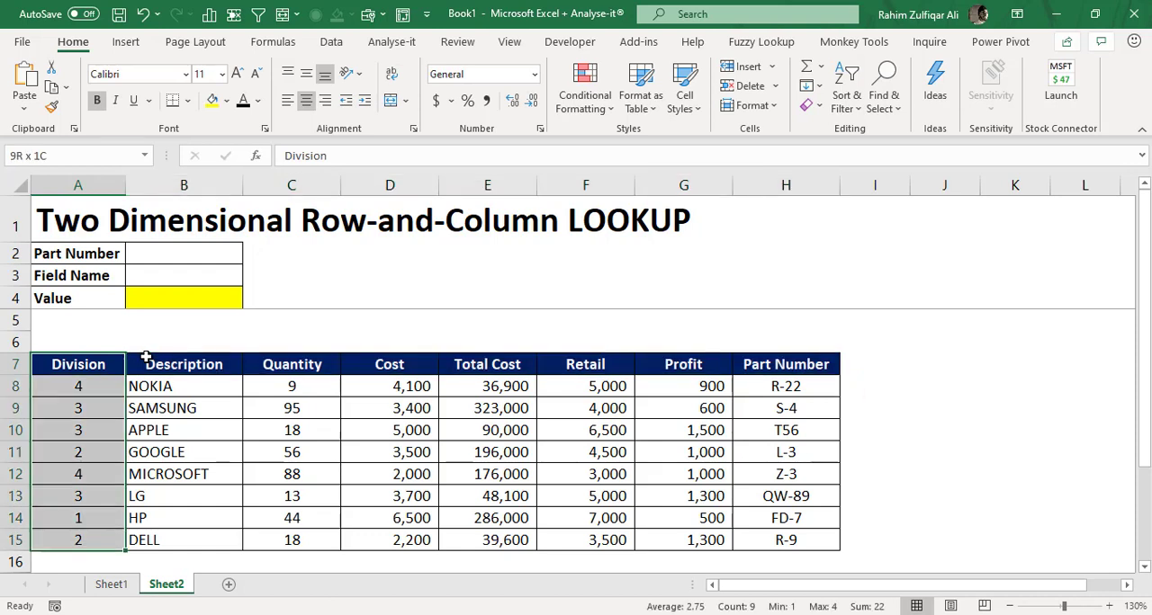
key(Right)
key(ctrl+shift+Down)
key(Down)
key(Down)
key(Down)
key(Down)
key(Down)
key(Down)
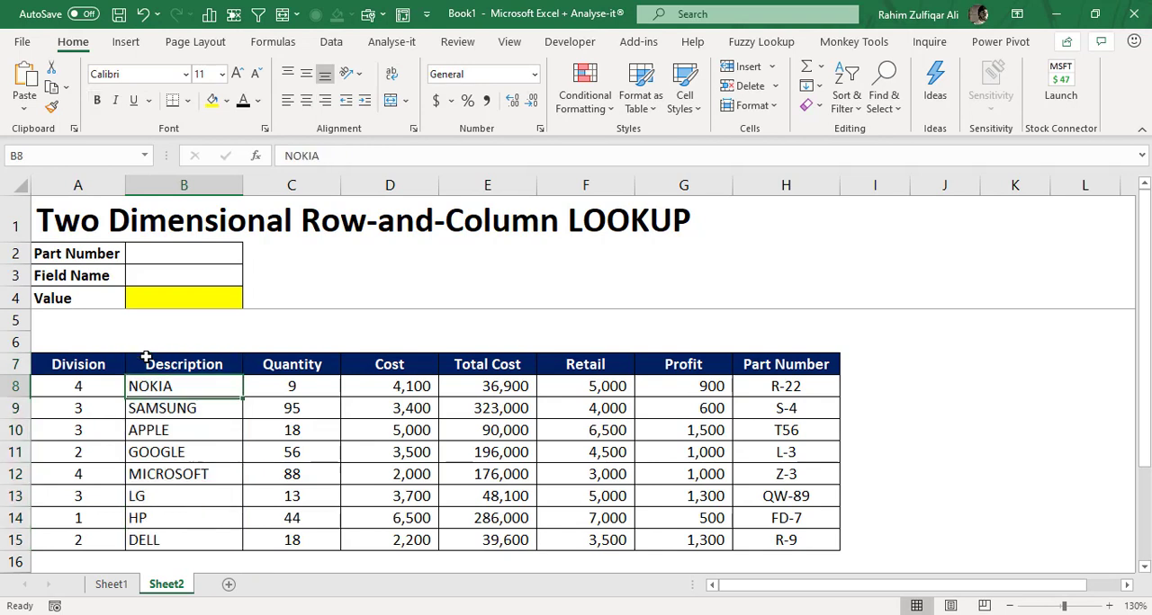
key(Up)
key(Up)
key(Up)
key(Up)
key(Up)
key(Up)
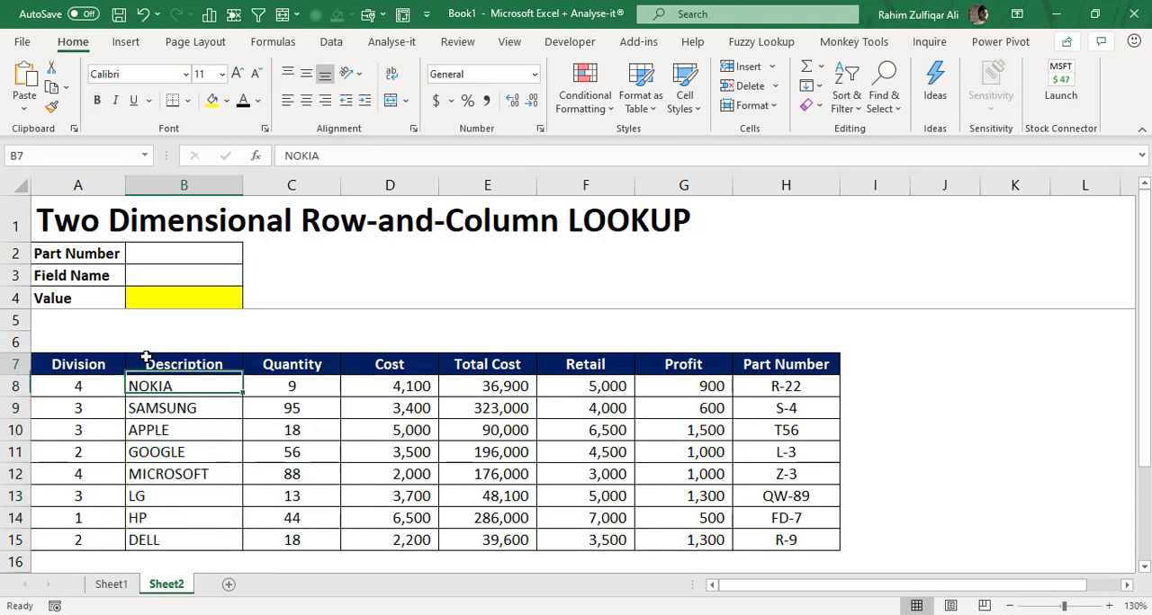
- Review the table's columns from Quantity through Part Number, including the entries under each header
key(Right)
key(ctrl+shift+Down)
key(Right)
key(ctrl+shift+Down)
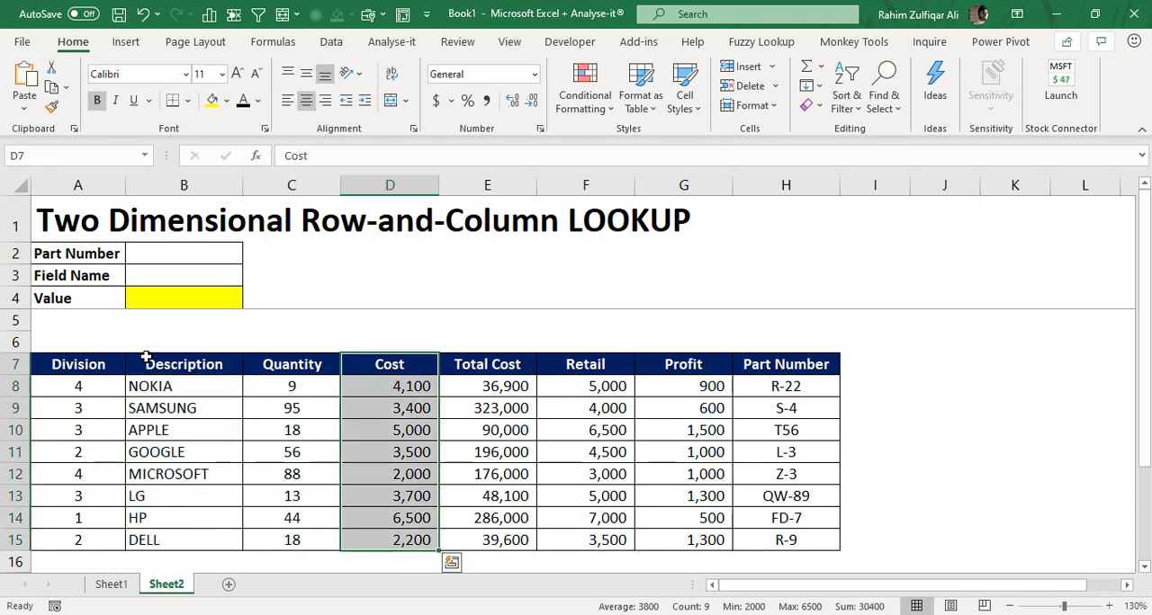
key(Right)
key(ctrl+shift+Down)
key(Right)
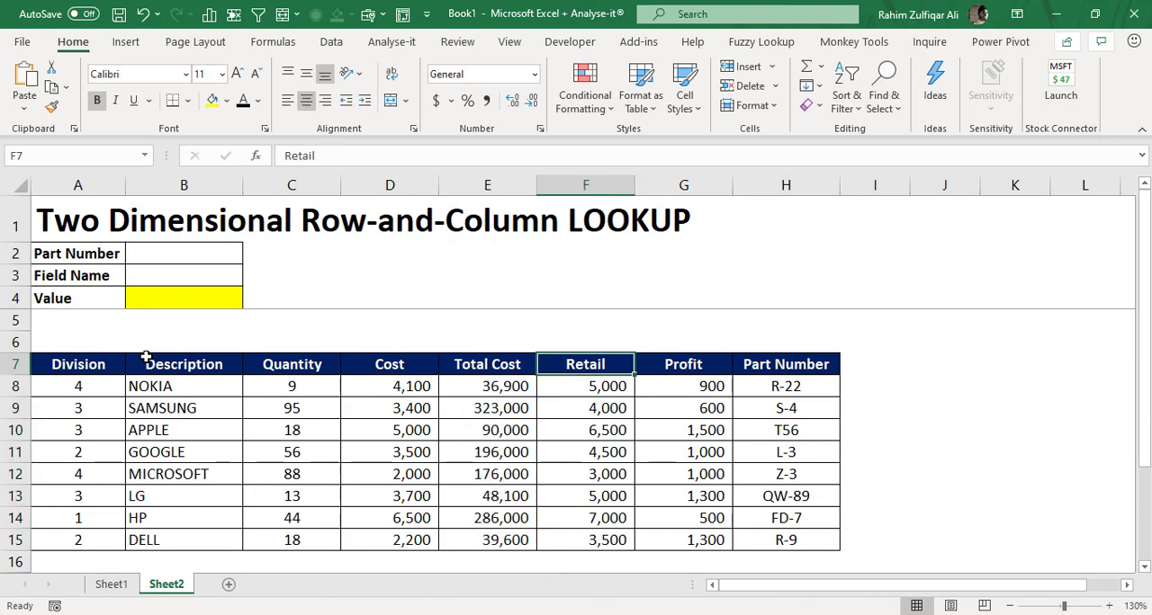
key(ctrl+shift+Down)
key(Right)
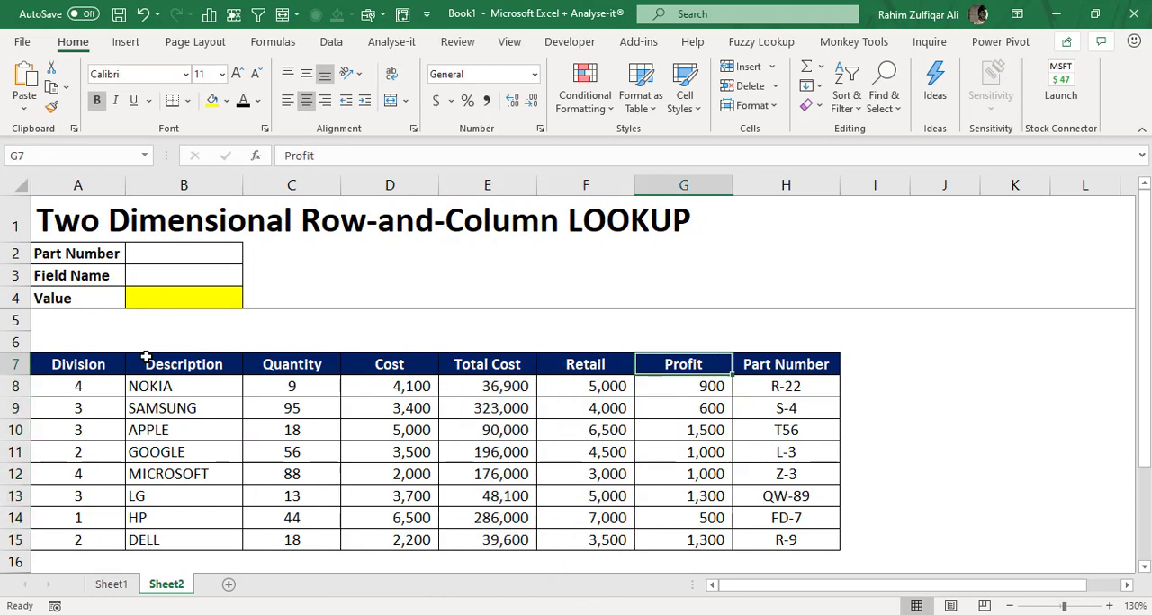
key(Down)
key(Right)
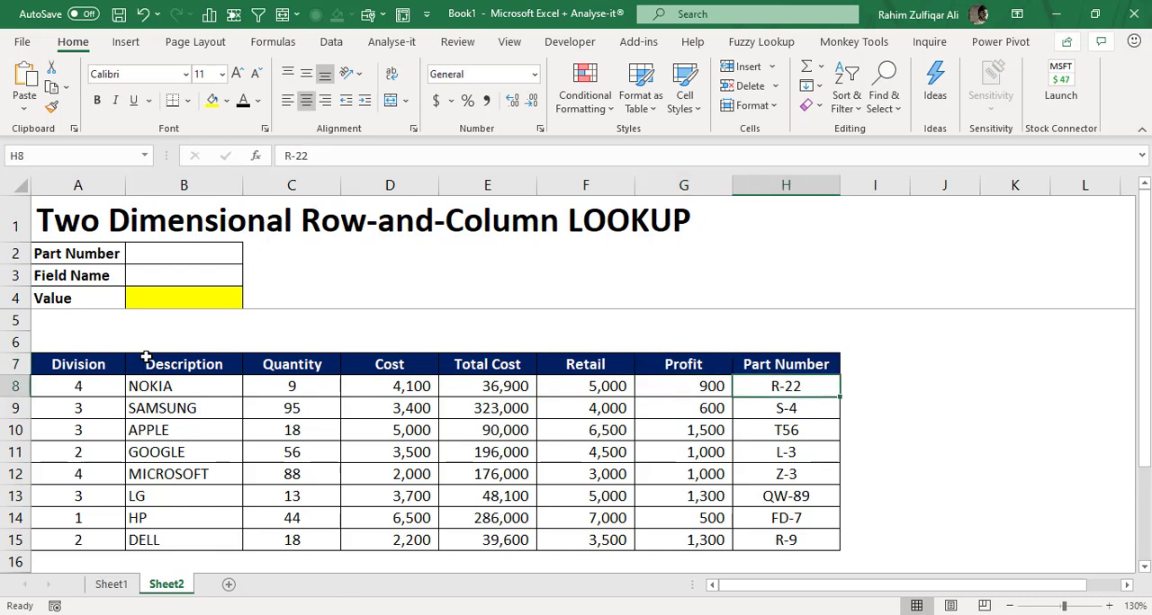
key(Up)
key(ctrl+shift+Down)
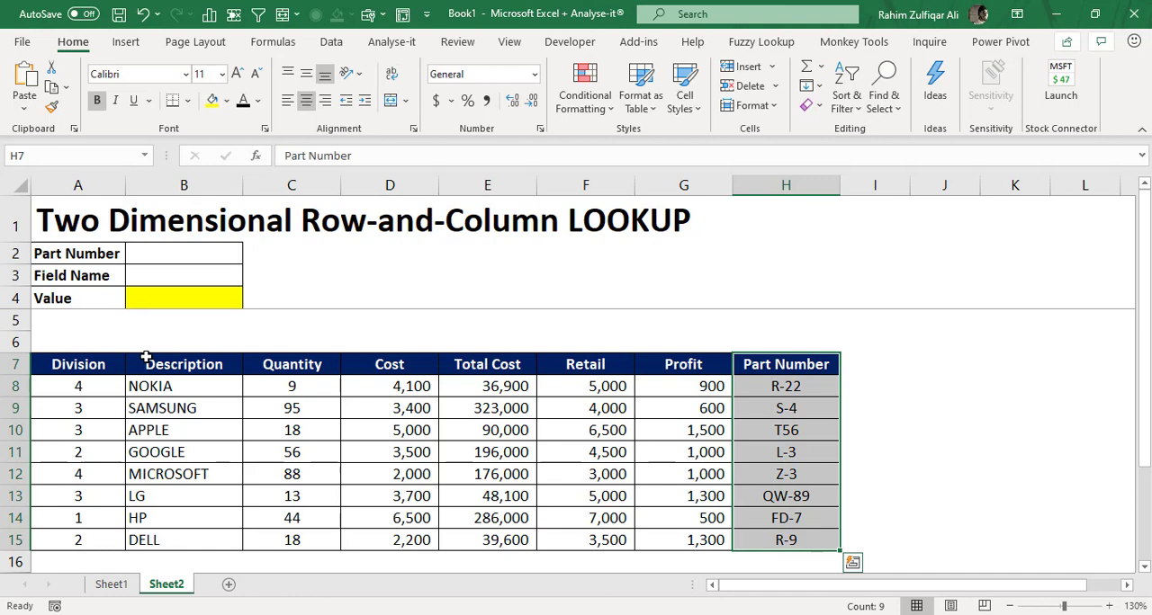
key(Down)
key(Down)
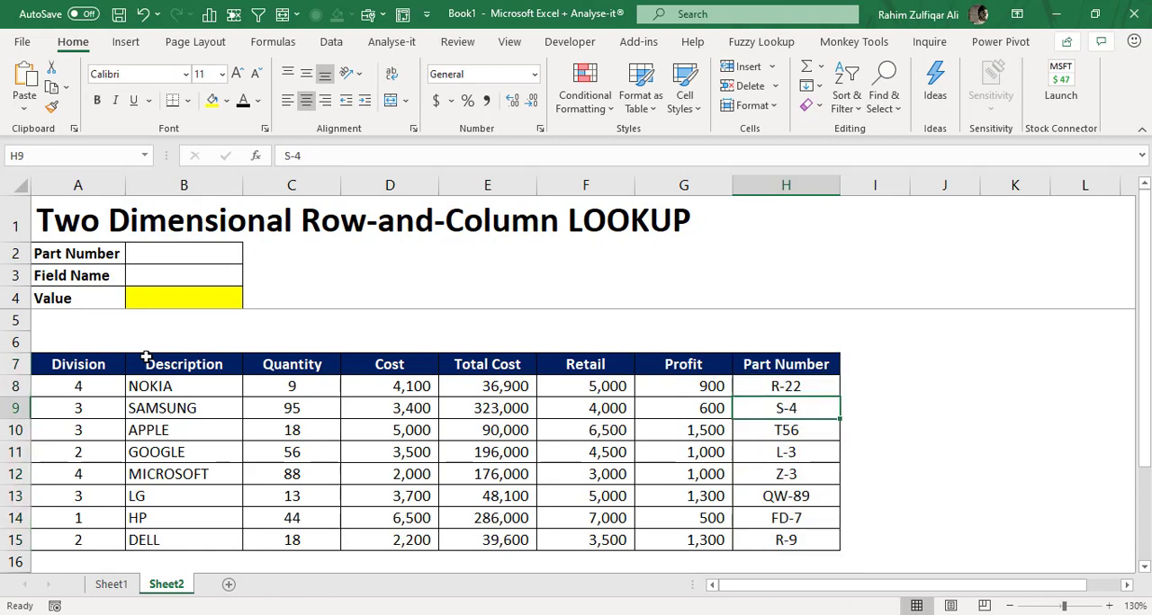
- Look over the lookup area's input cells for Part Number and Field Name and its yellow Value cell
key(Up)
key(ctrl+Up)
key(ctrl+Up)
key(Left)
key(ctrl+Left)
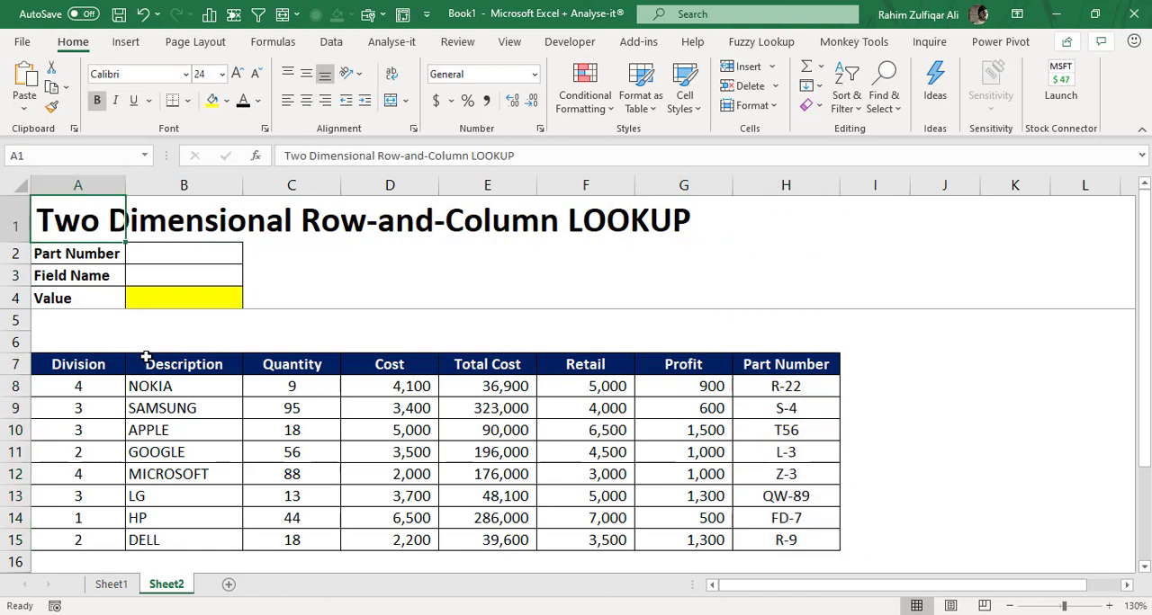
key(Down)
key(Right)
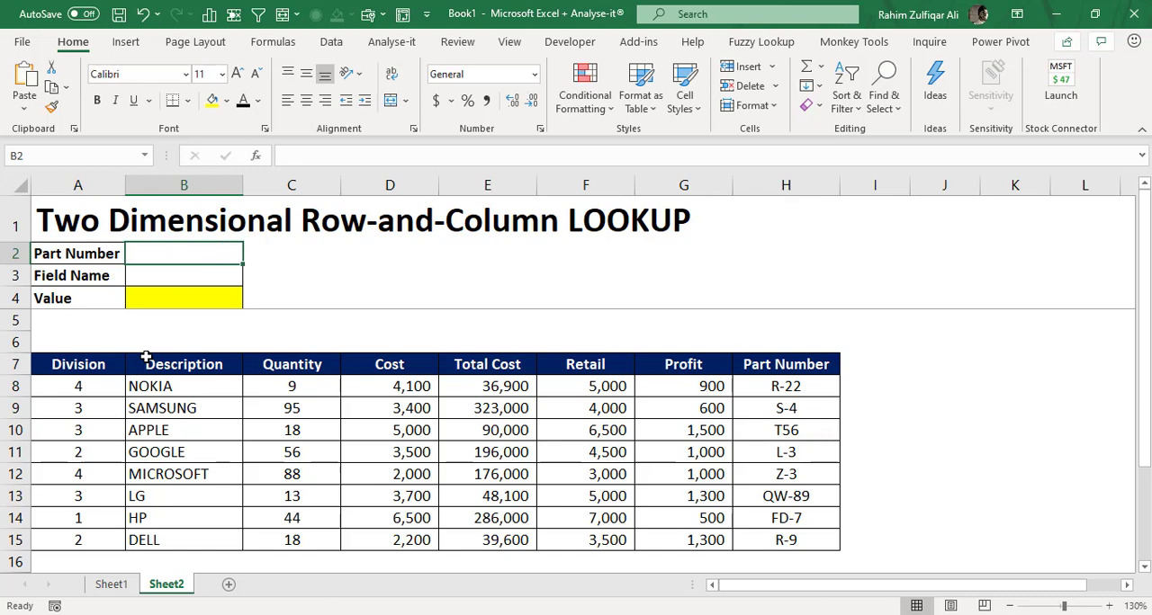
key(Down)
key(Down)
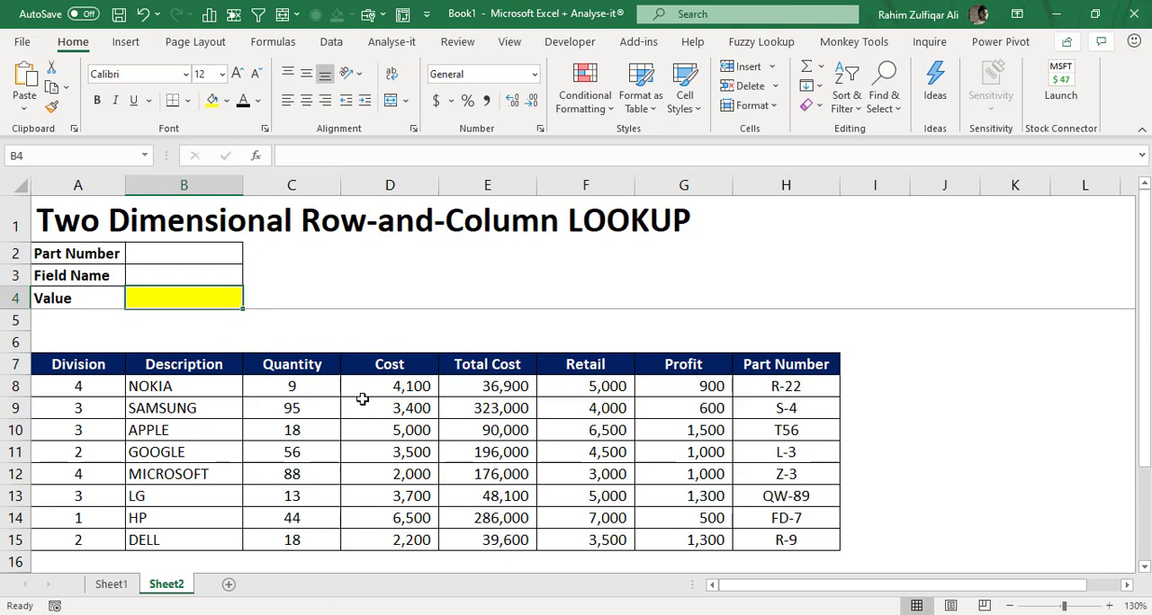
- Inspect the figures in the Cost, Total Cost, Retail and Profit columns
drag(375, 391, 400, 518)
drag(494, 410, 522, 514)
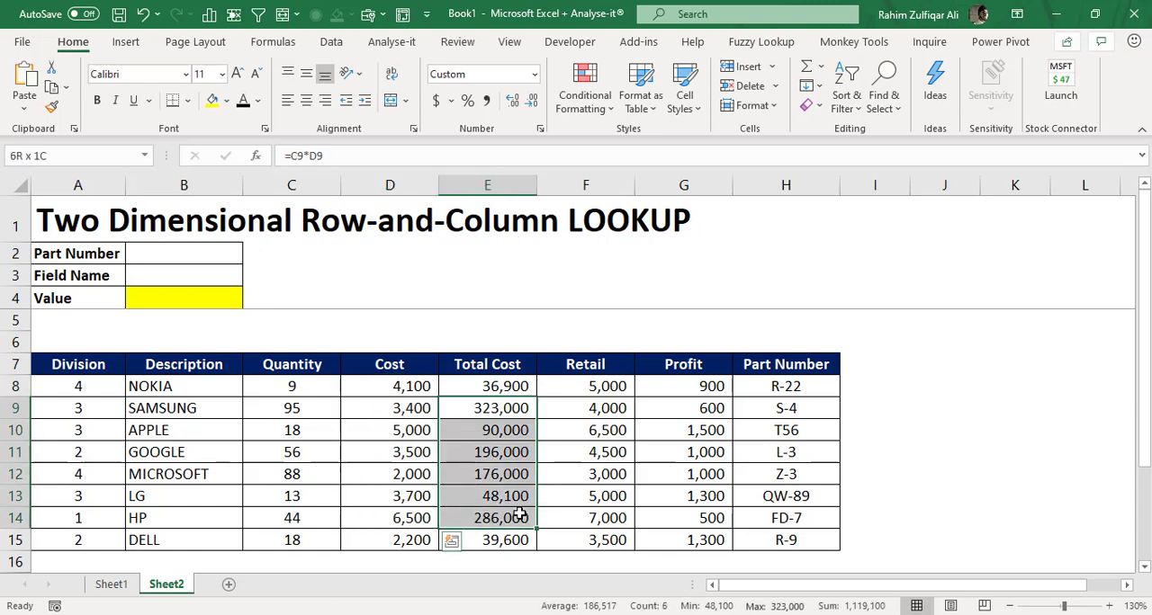
drag(597, 432, 630, 493)
click(691, 457)
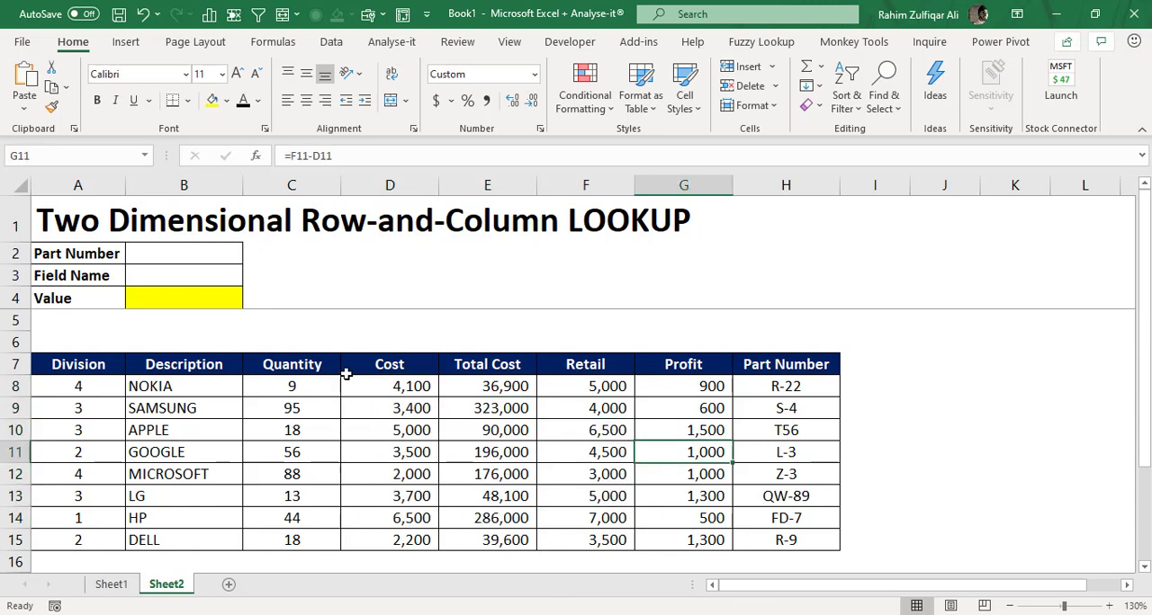
- Enter T56 as the Part Number in B2 and COST as the Field Name in B3
click(166, 257)
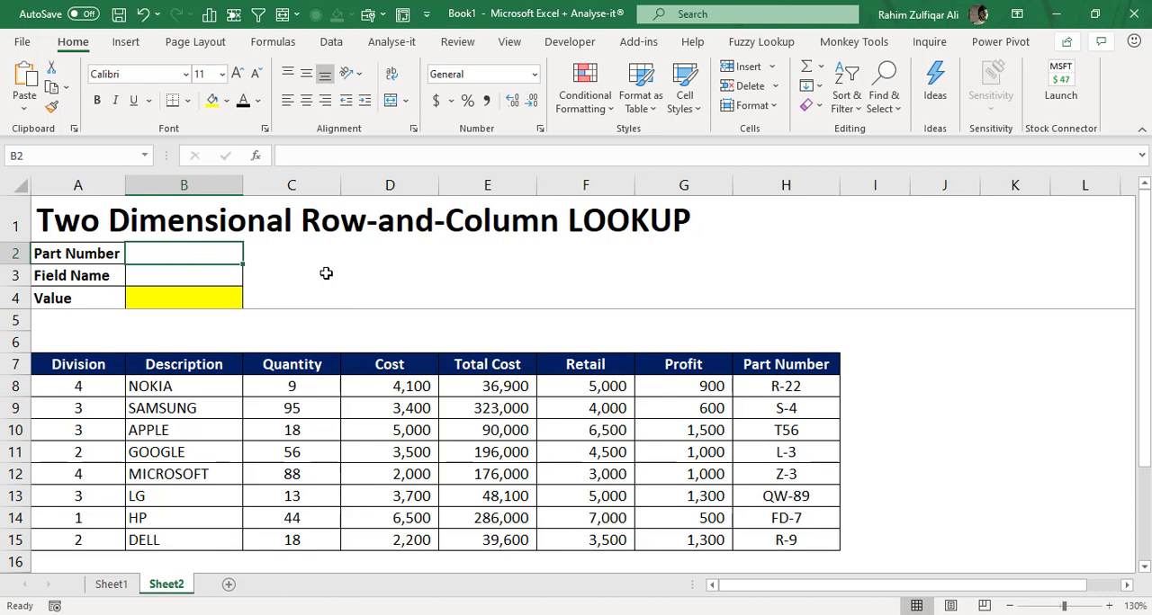
text(T56)
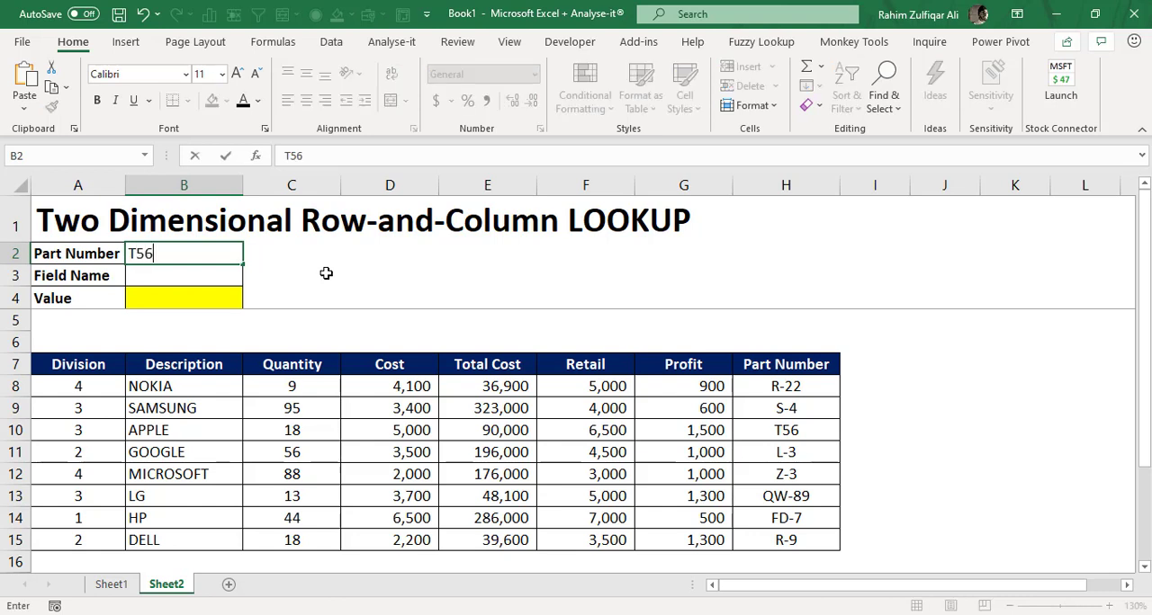
key(Return)
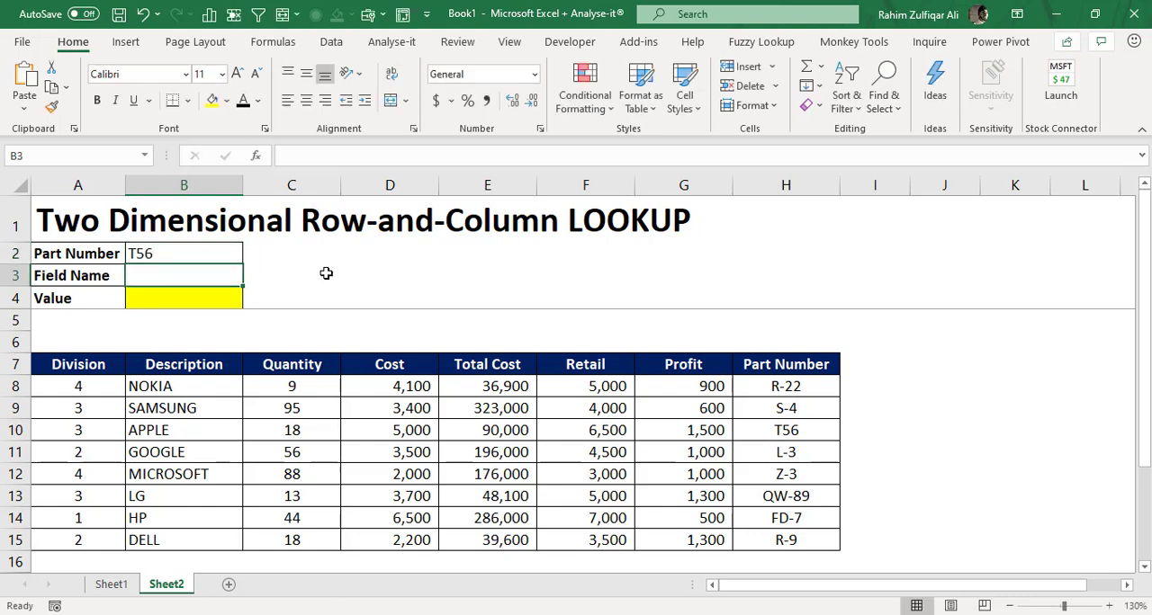
text(COST)
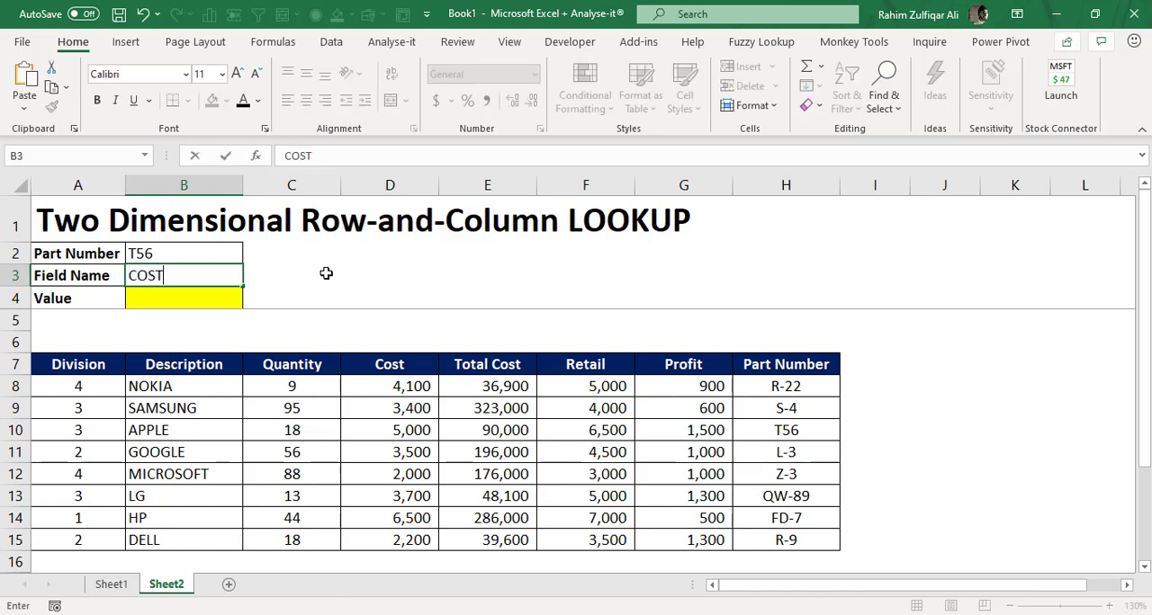
key(Return)
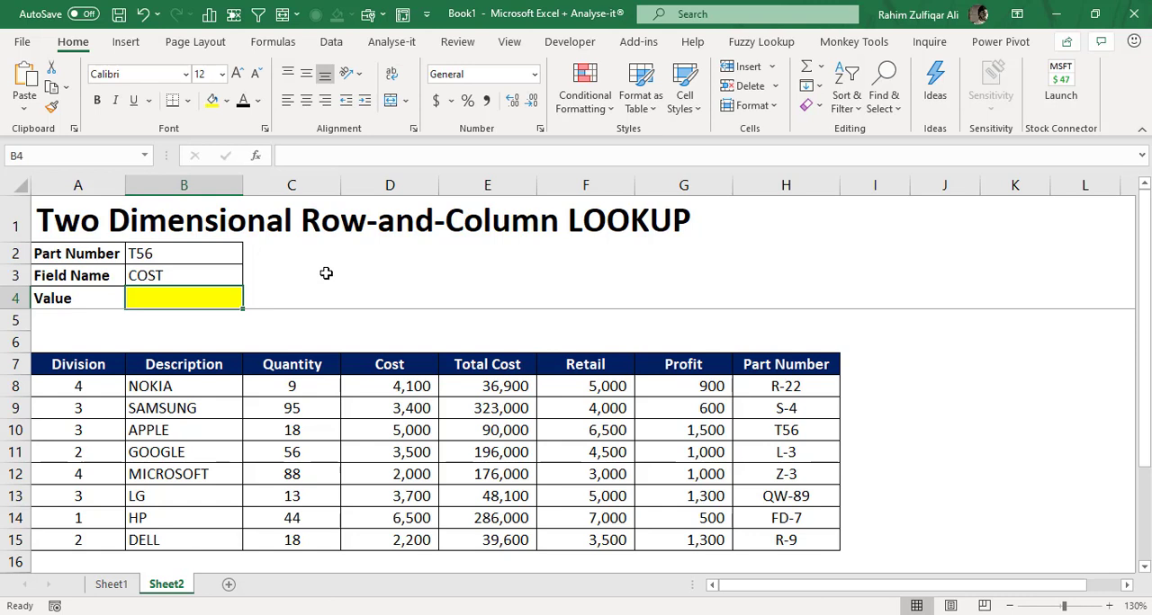
- Add the note "INDEX - OUTPUT" in cell E2
key(Right)
key(Right)
key(Right)
key(Right)
key(Up)
key(Up)
key(Left)
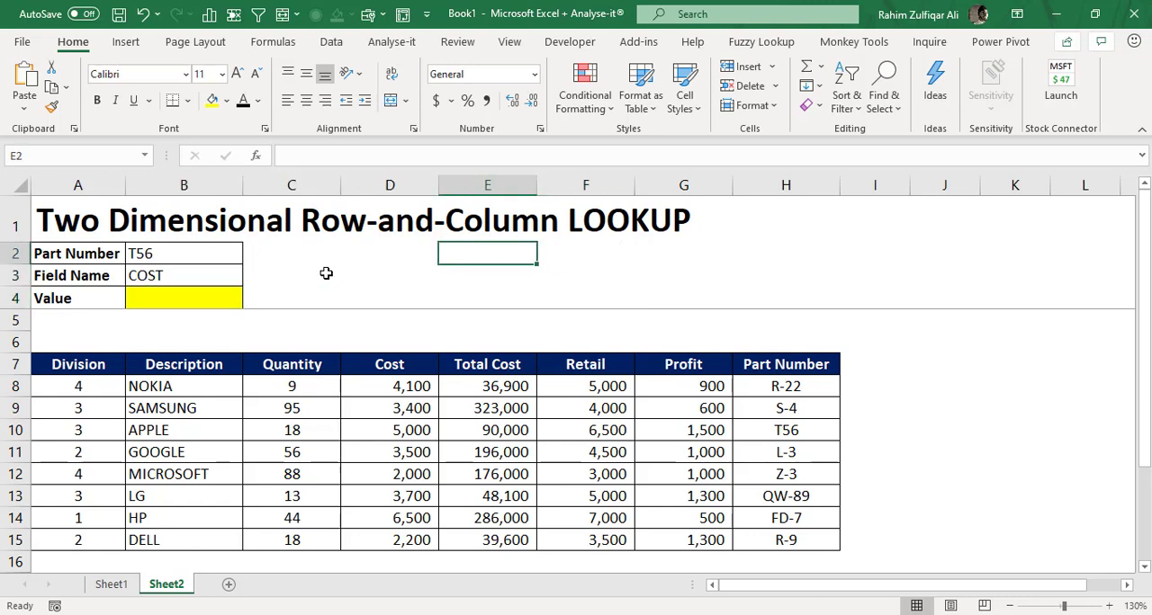
text(INDEX)
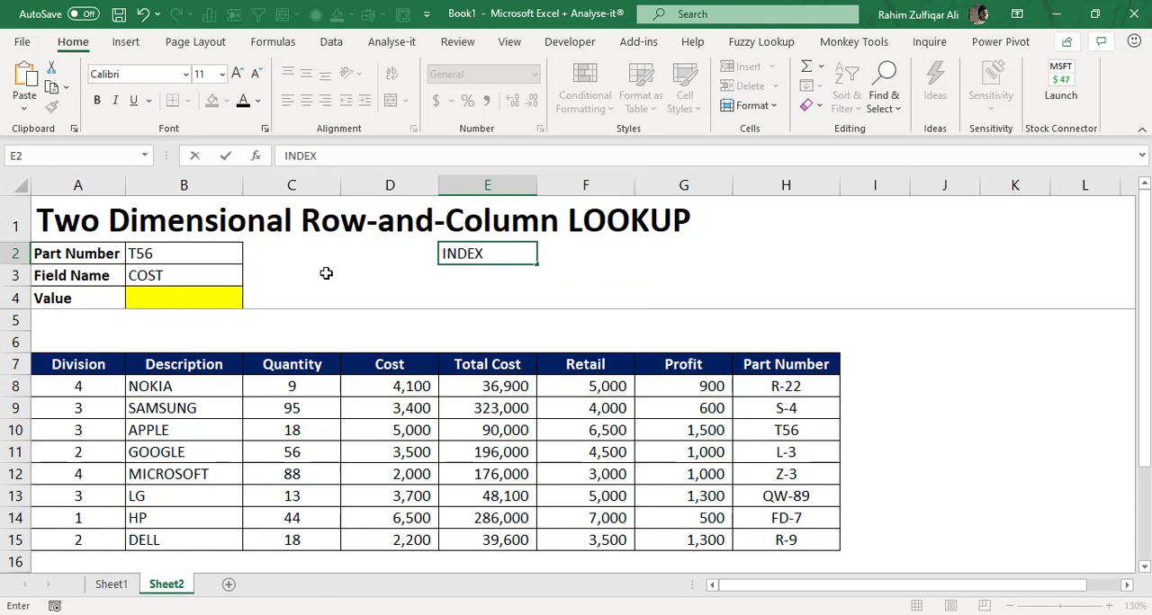
text( - OUTPUT)
key(Return)
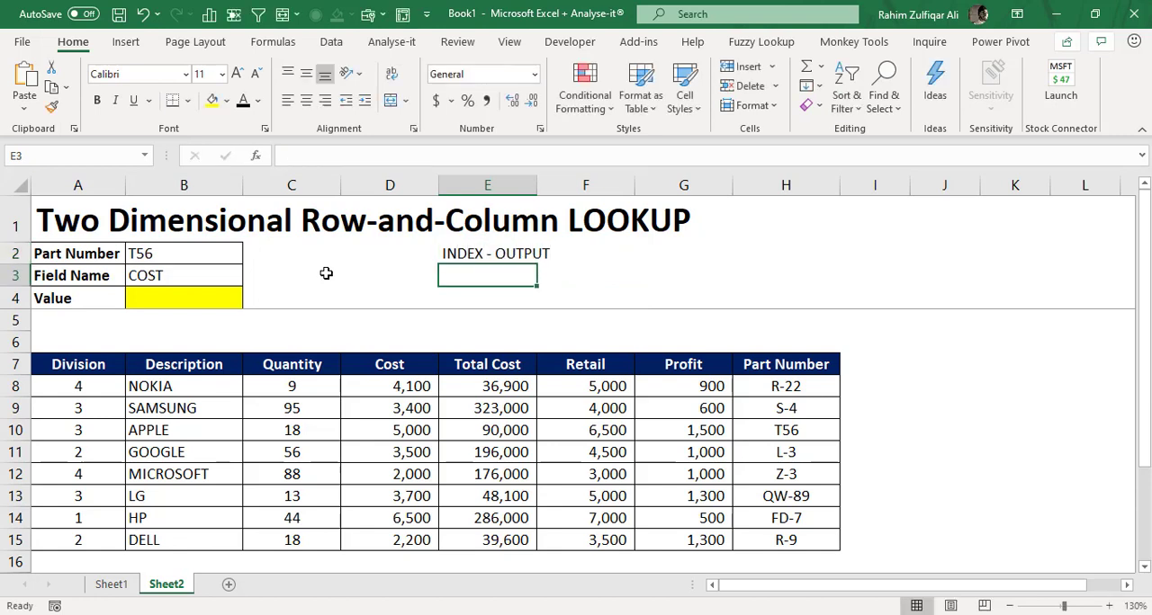
- Add the note "MATCH - ROW / COLUMN" in cell E3
text(MATCH -)
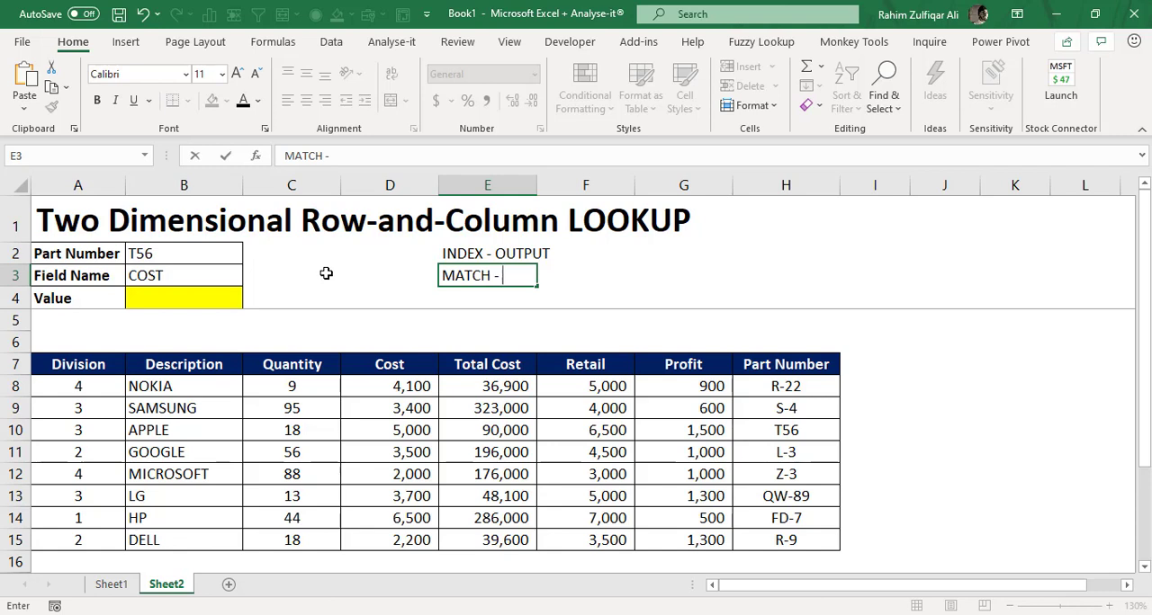
text(ROW / COLUMN)
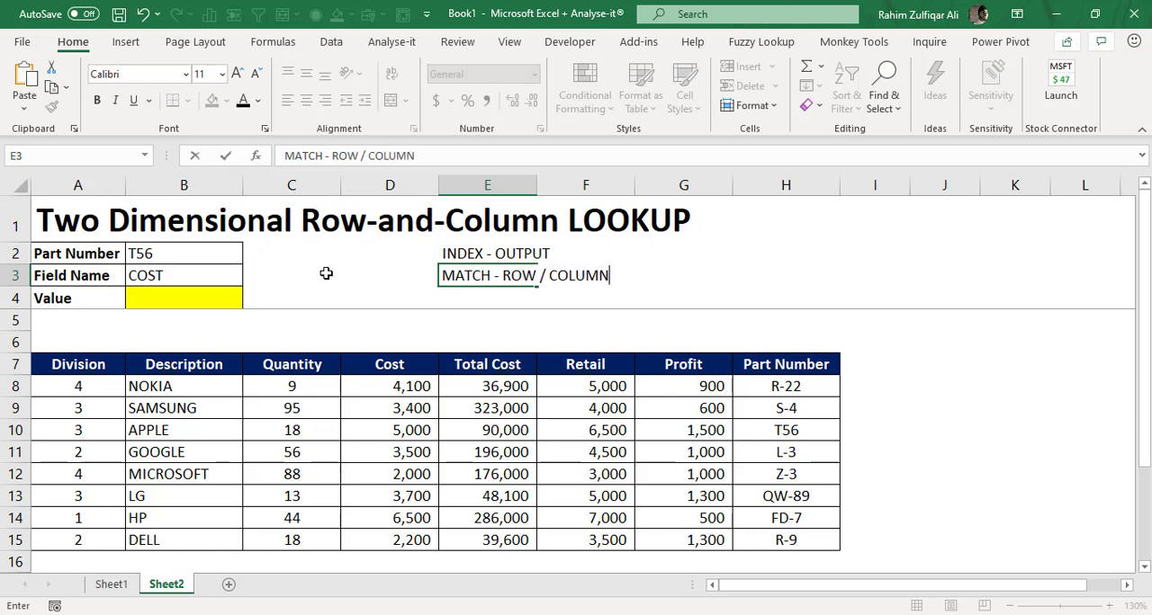
key(Return)
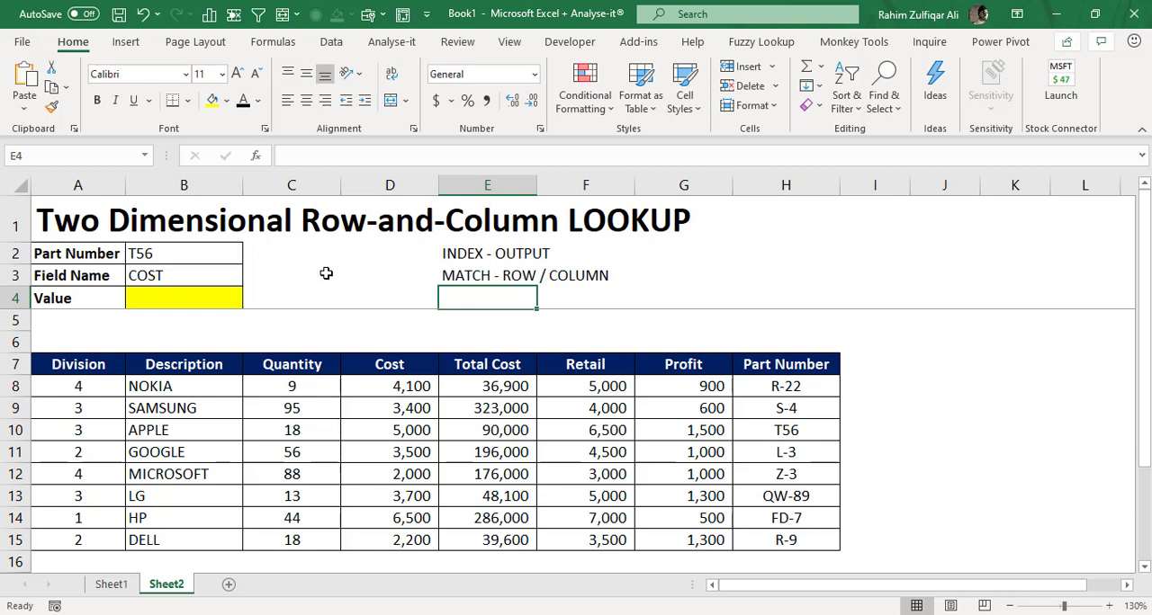
- Start an INDEX formula in the yellow Value cell B4
key(Up)
key(Up)
key(Up)
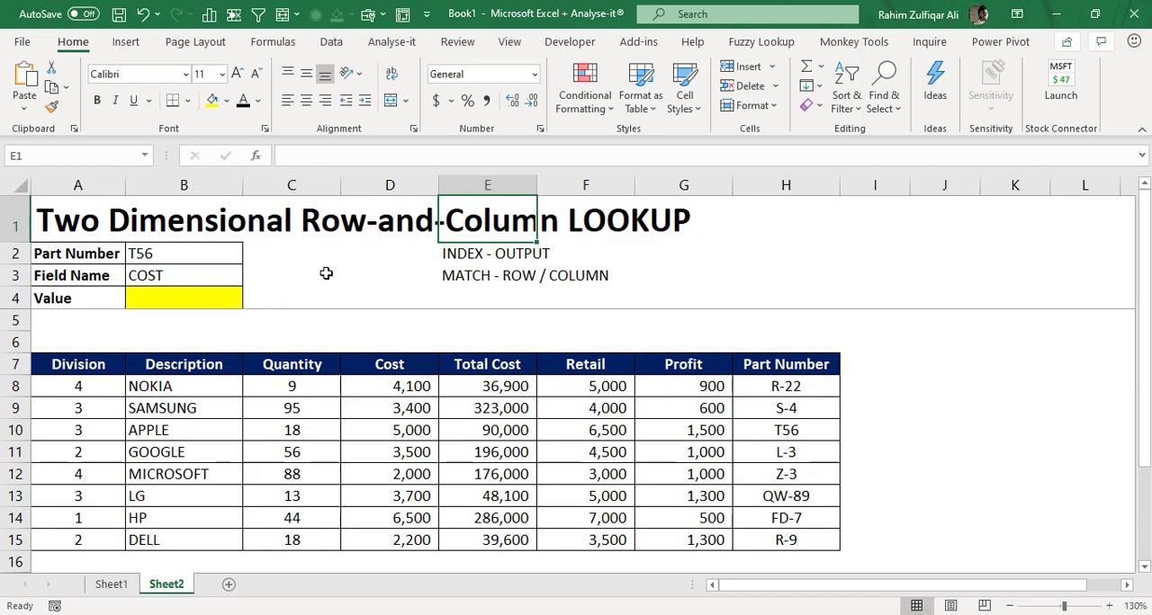
key(Down)
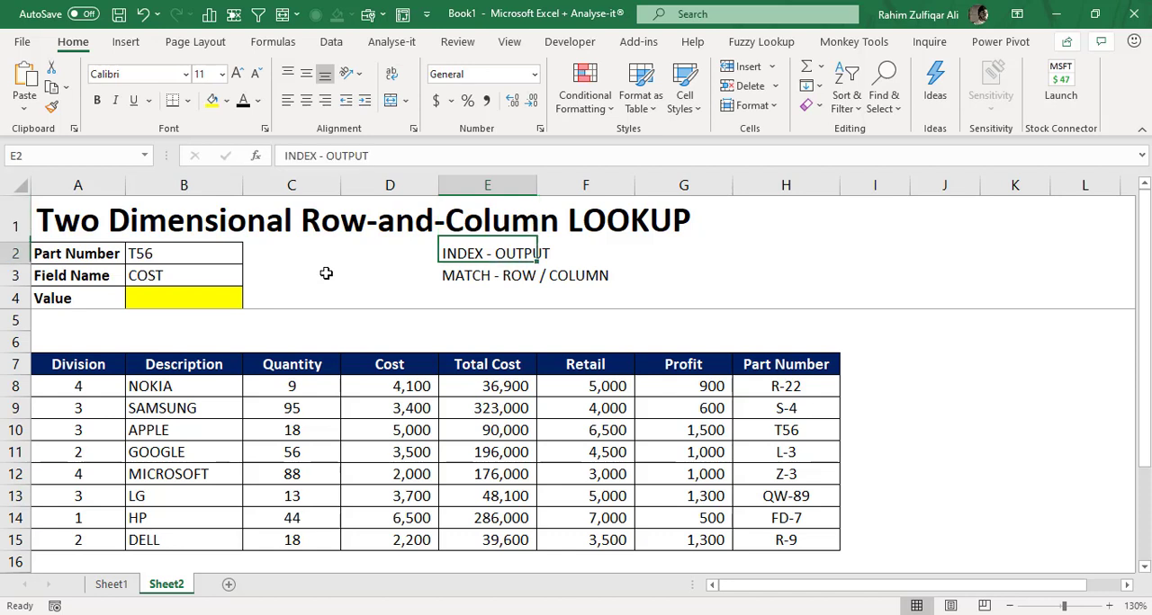
key(Down)
key(Down)
key(Left)
key(Left)
key(Left)
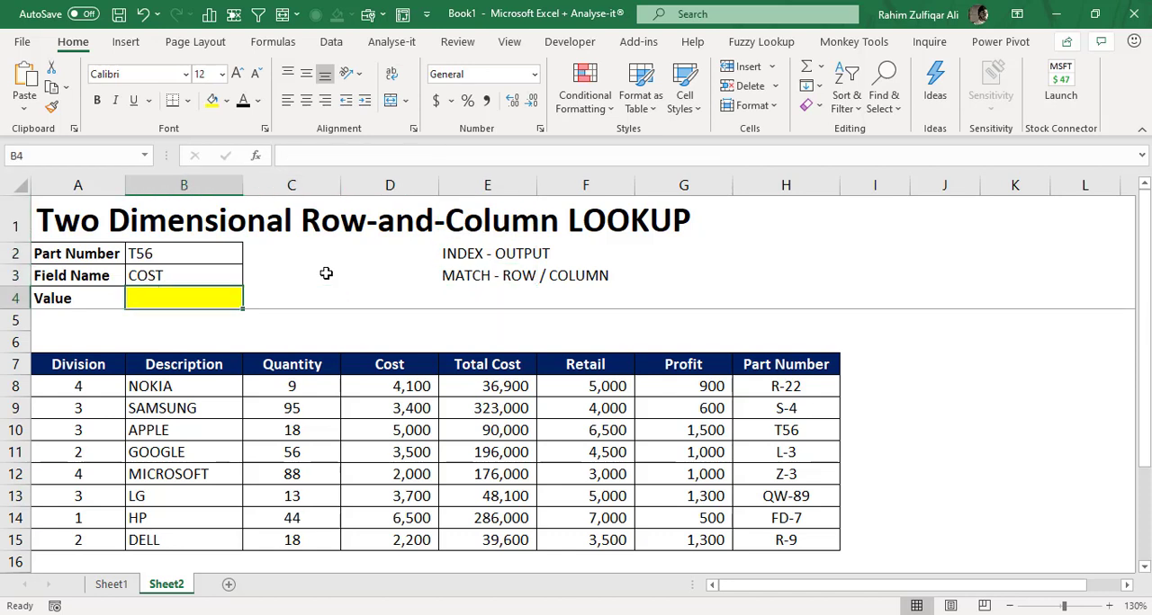
text(=)
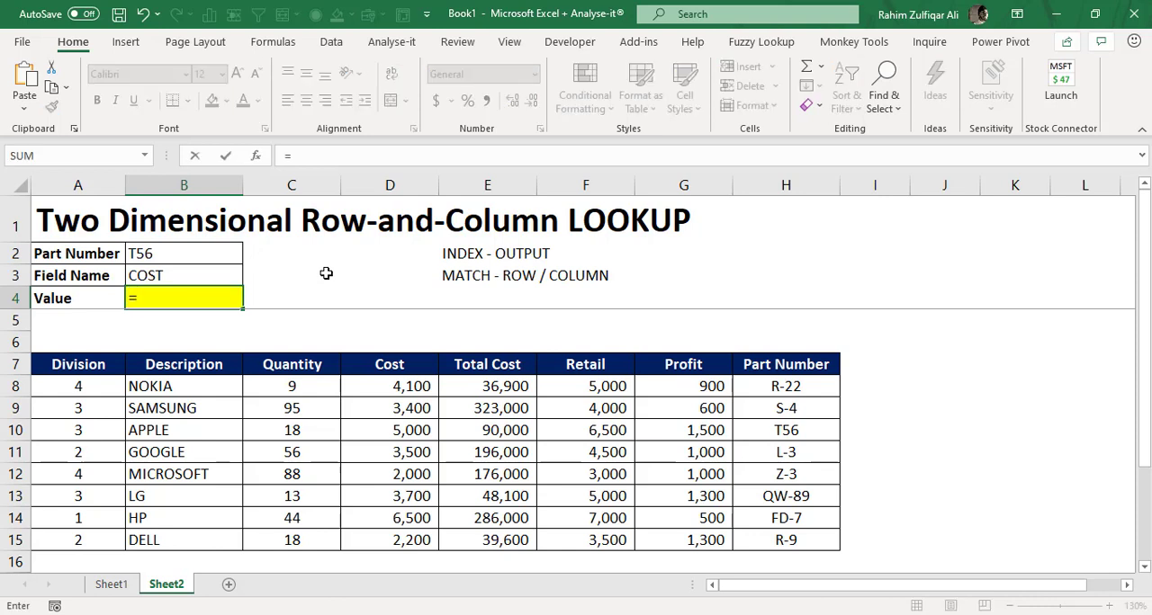
text(INDEX()
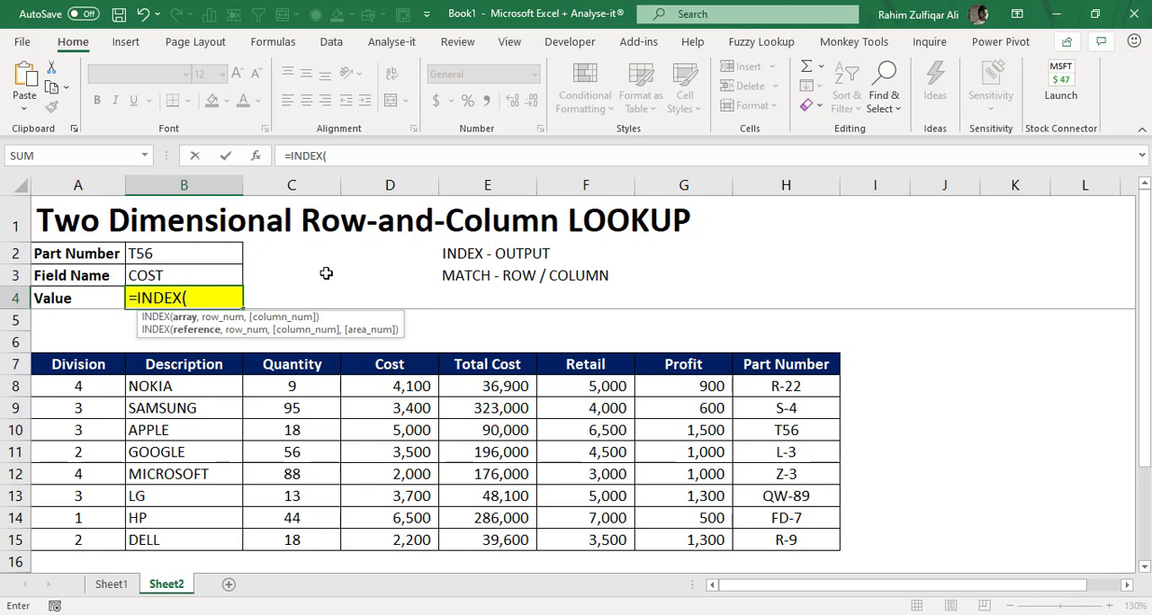
- Set the INDEX array in B4 to the Cost values as the absolute range $D$8:$D$15
key(Up)
key(Right)
key(Right)
key(Down)
key(Down)
key(Down)
key(Down)
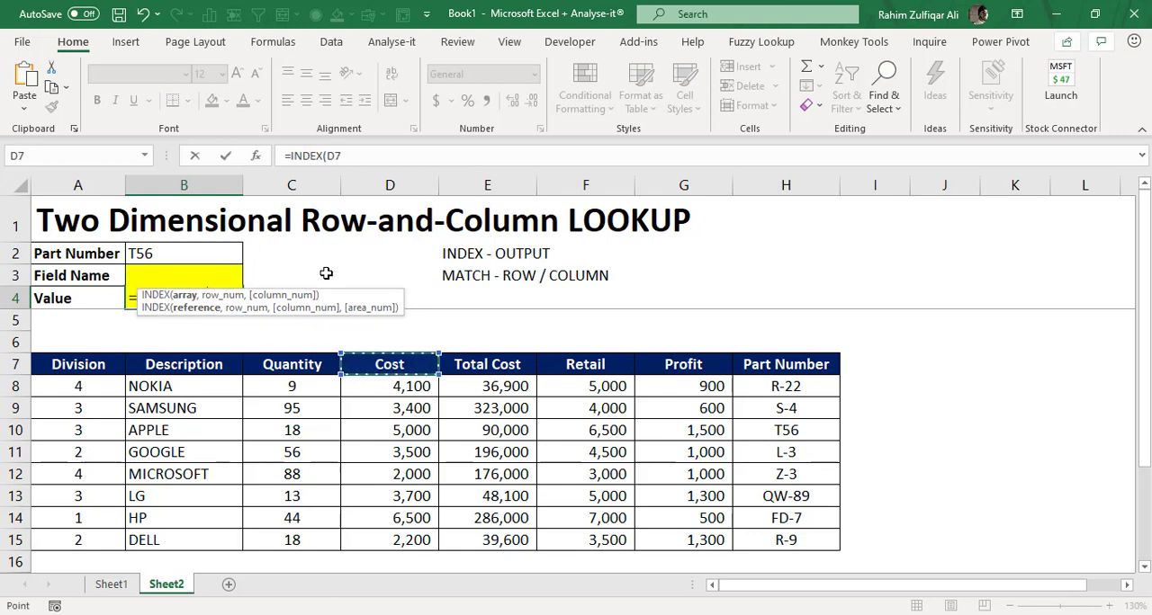
key(Down)
key(ctrl+shift+Down)
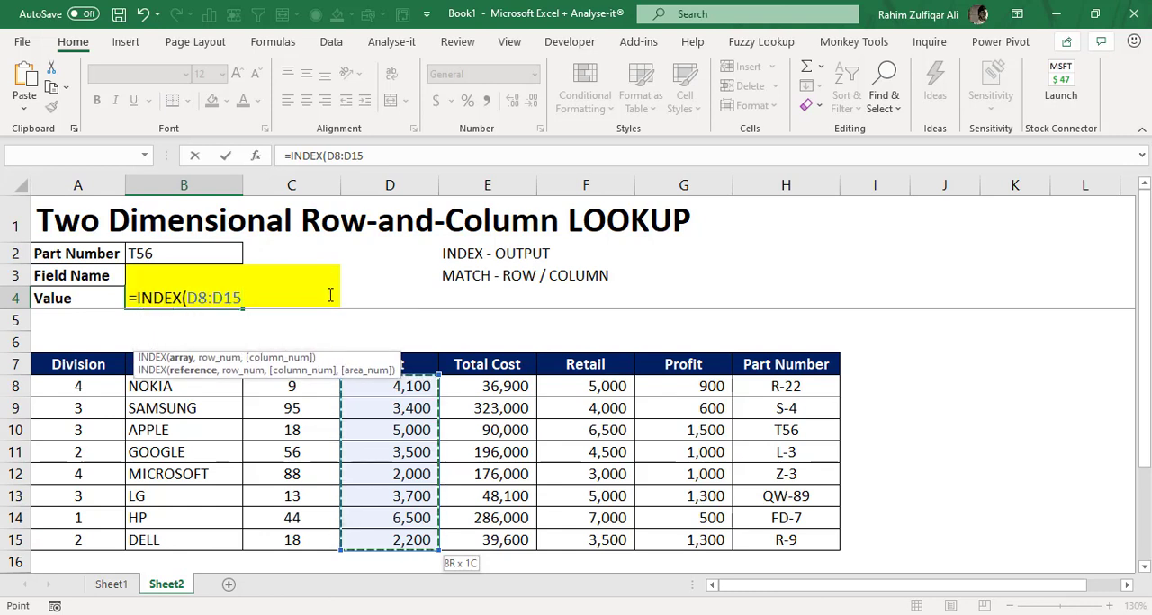
key(F4)
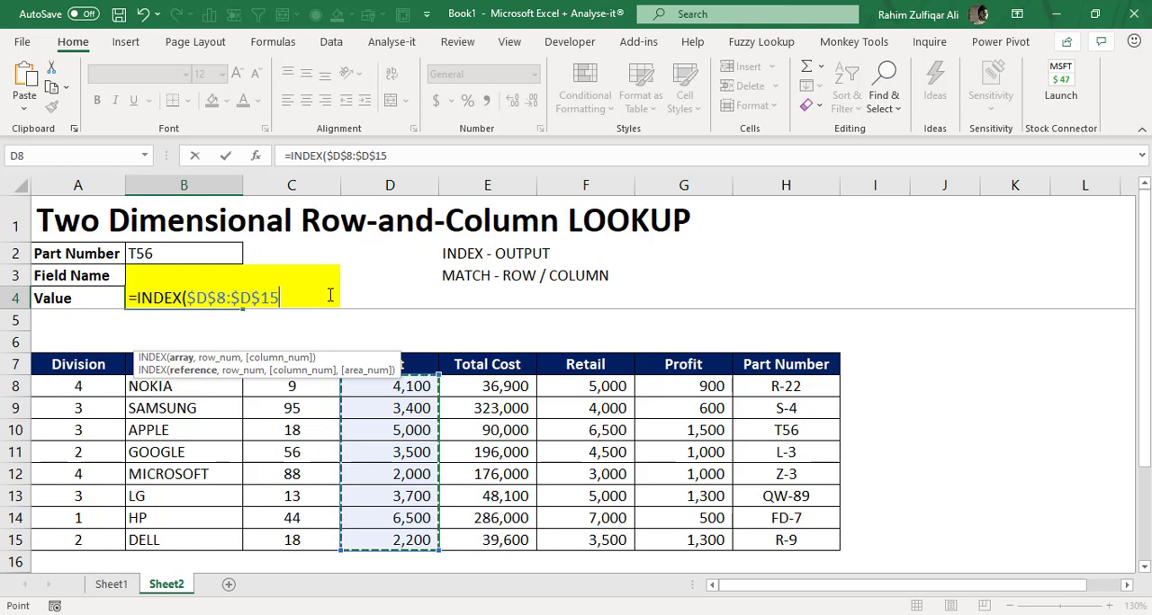
text(,)
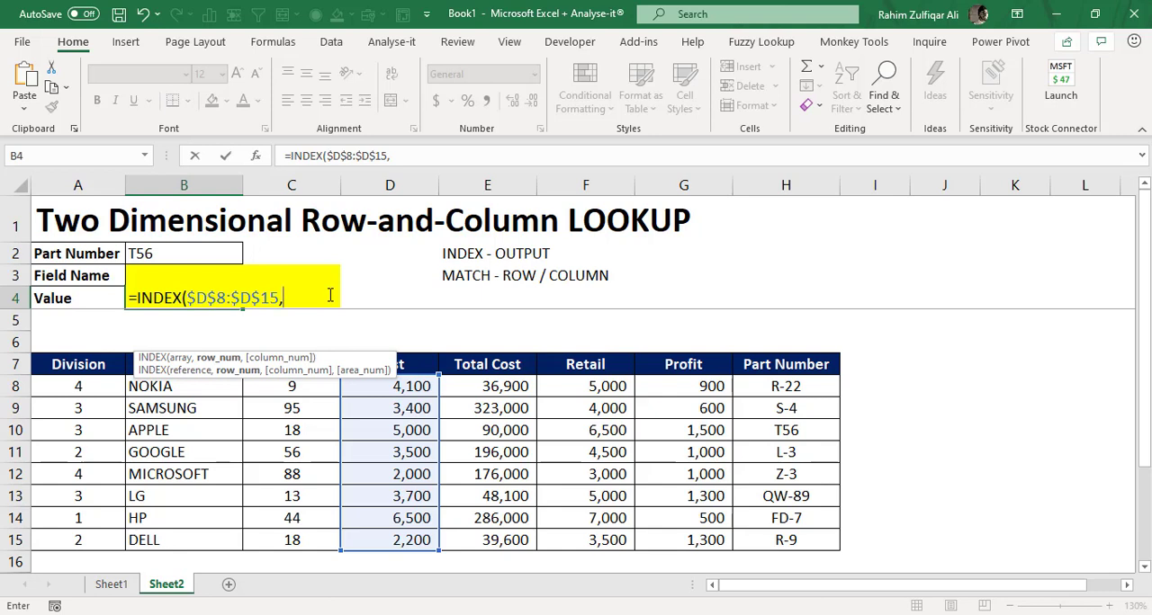
- Nest a MATCH function as the INDEX row number, using the Part Number cell $B$2 as its lookup value
text(MATCH()
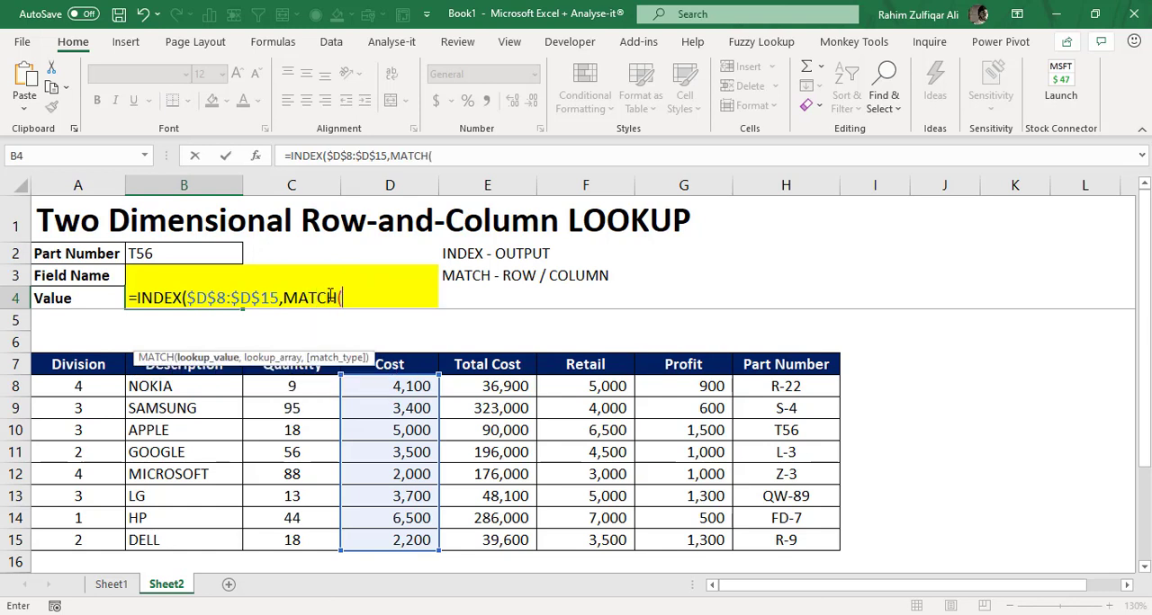
key(Up)
key(Up)
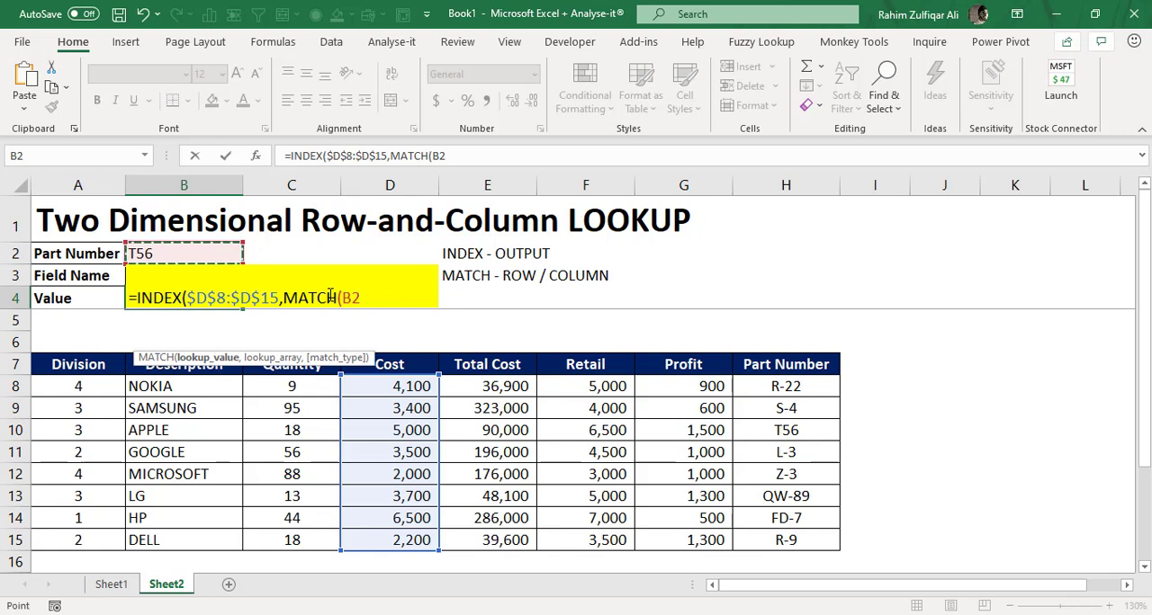
key(F4)
text(,)
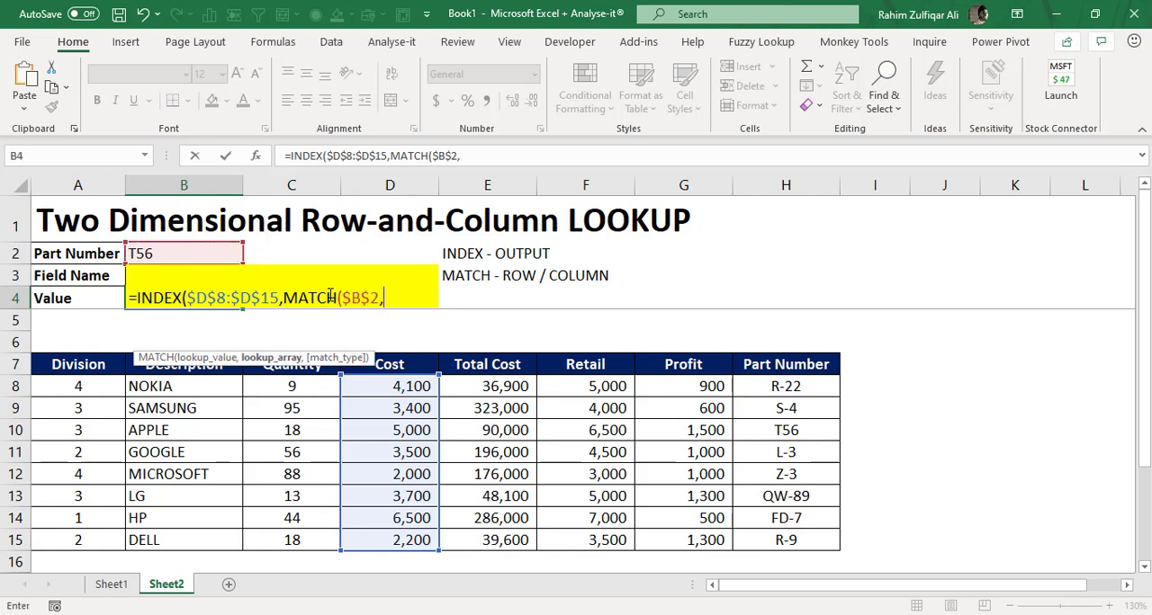
- Set the MATCH lookup array to the Part Number column as the absolute range $H$8:$H$15
key(Right)
key(Right)
key(Right)
key(Right)
key(Right)
key(Right)
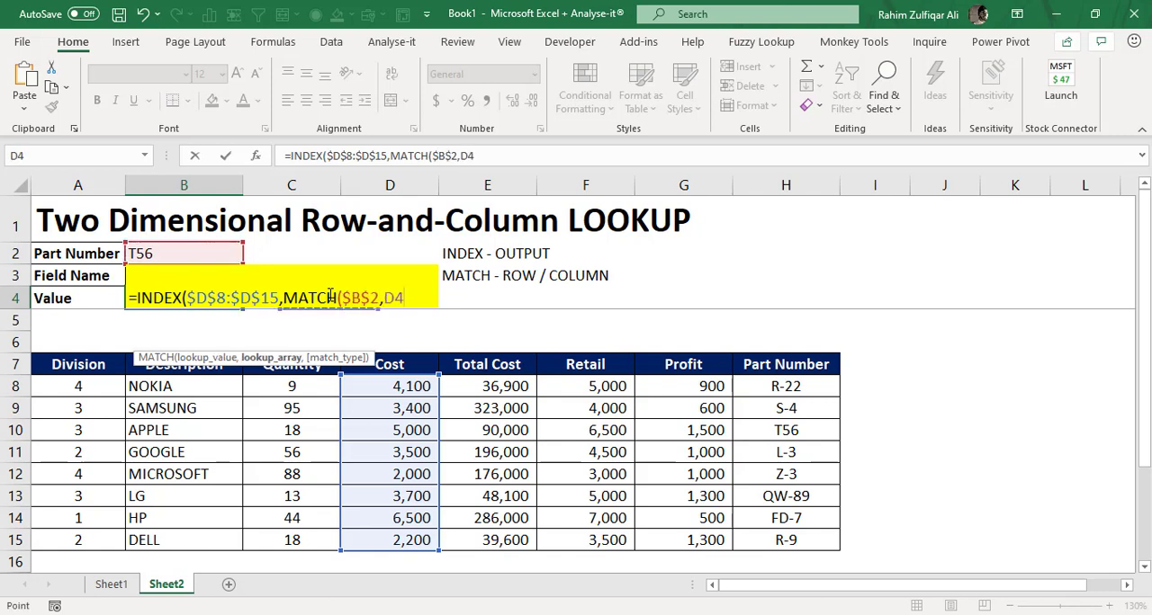
key(Down)
key(Down)
key(Down)
key(Down)
key(ctrl+shift+Down)
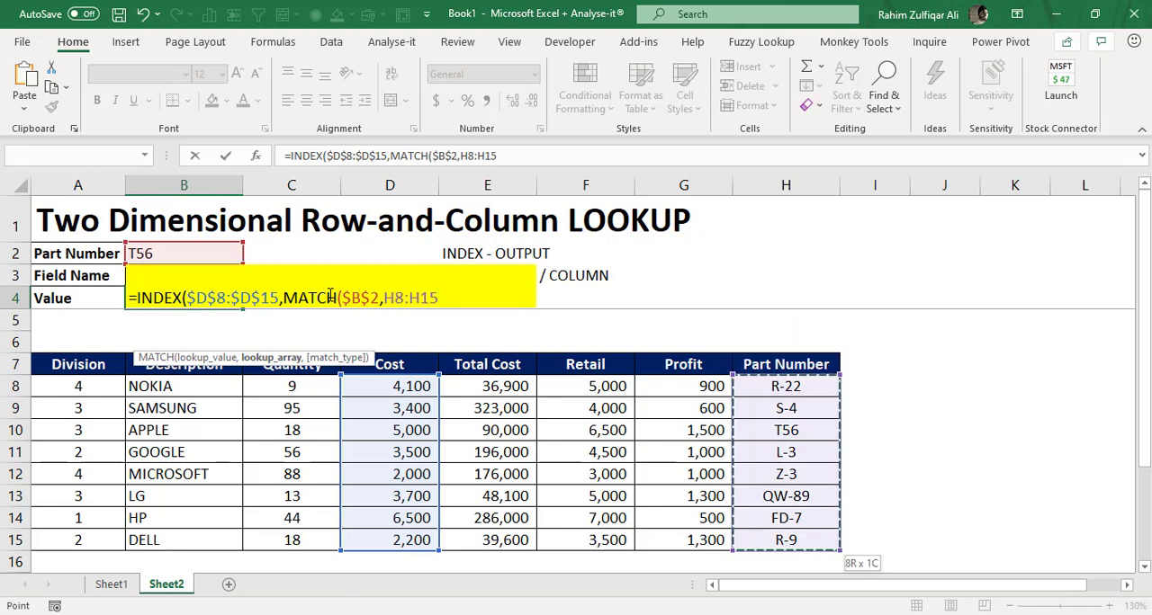
key(F4)
text(,)
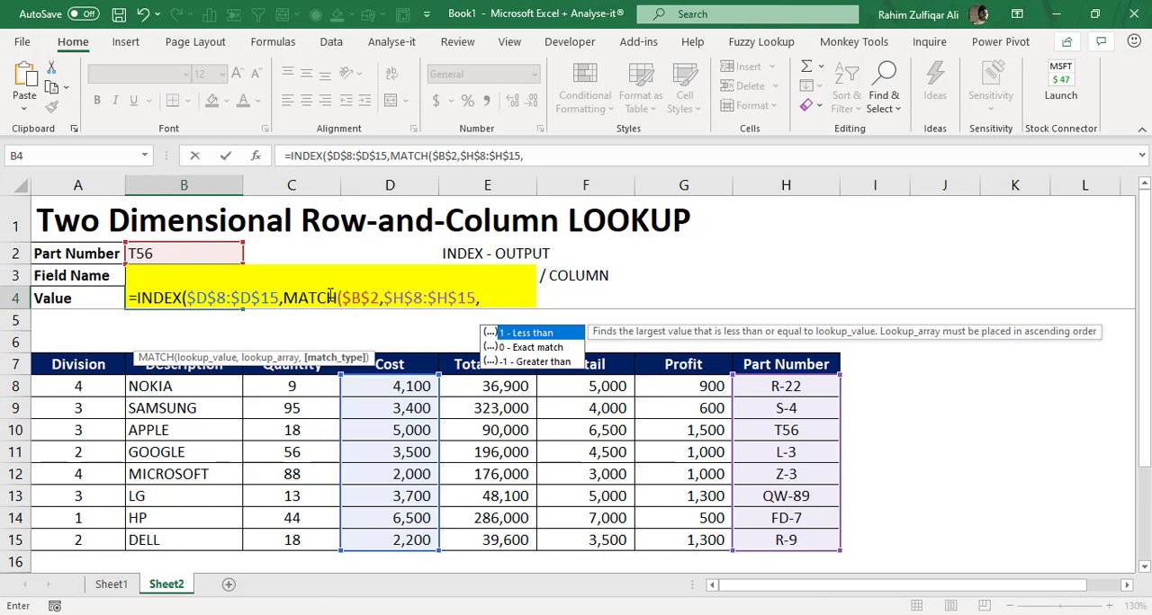
- Set the MATCH type to 0 for an exact match and complete the formula in B4
text(0))
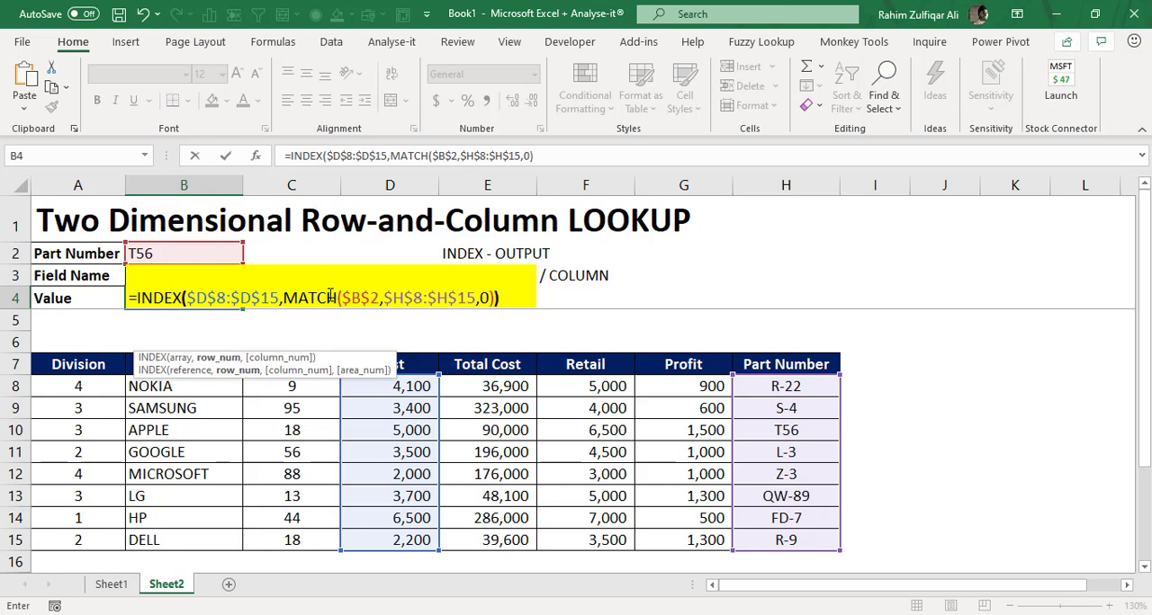
text())
key(Return)
key(Up)
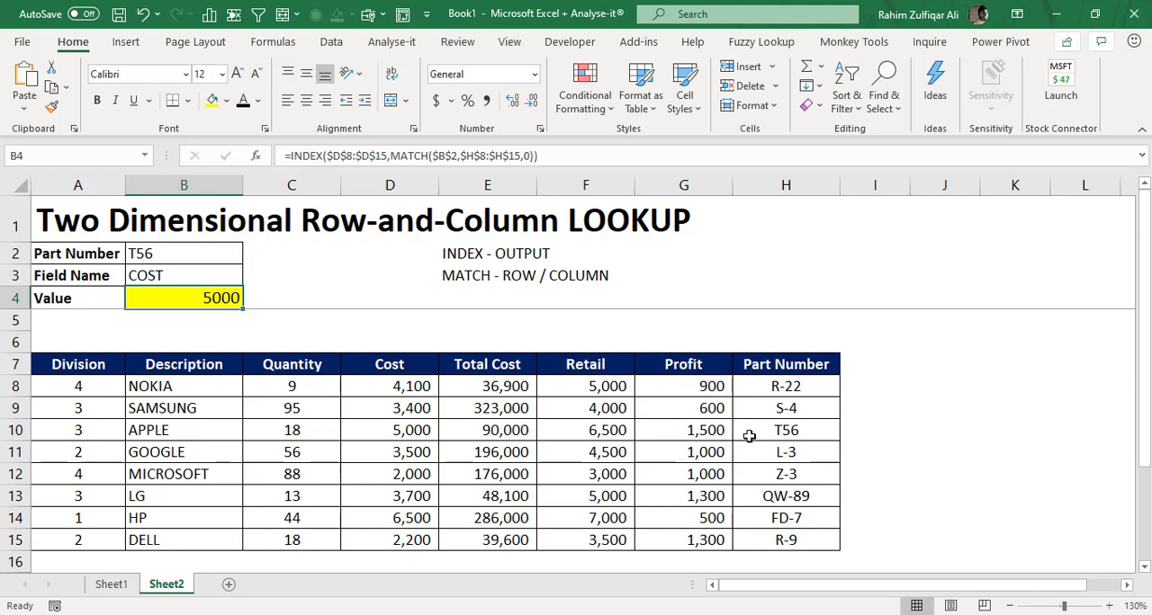
double_click(230, 298)
key(Escape)
- Fill the table's T56 part number cell H10 and its Cost cell D10 with yellow
click(754, 433)
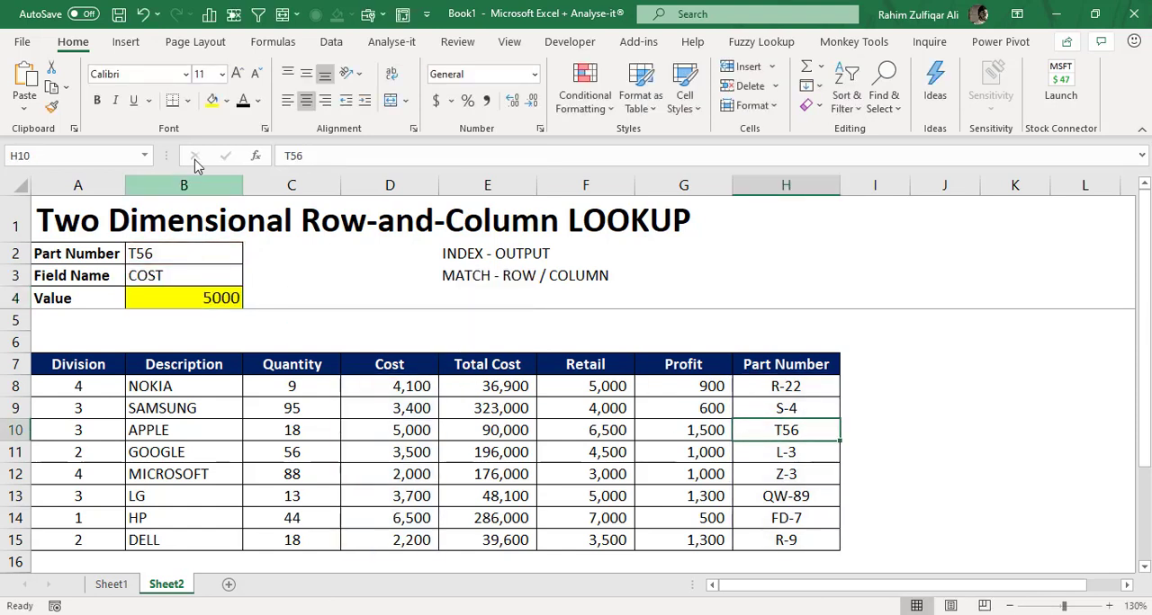
click(213, 100)
click(412, 429)
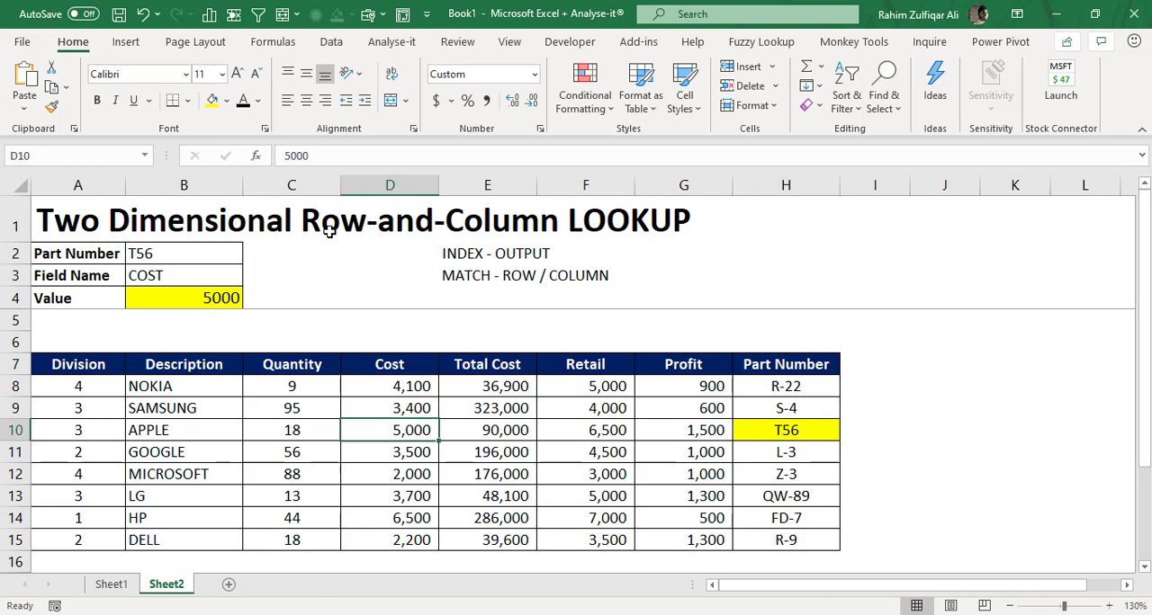
click(213, 100)
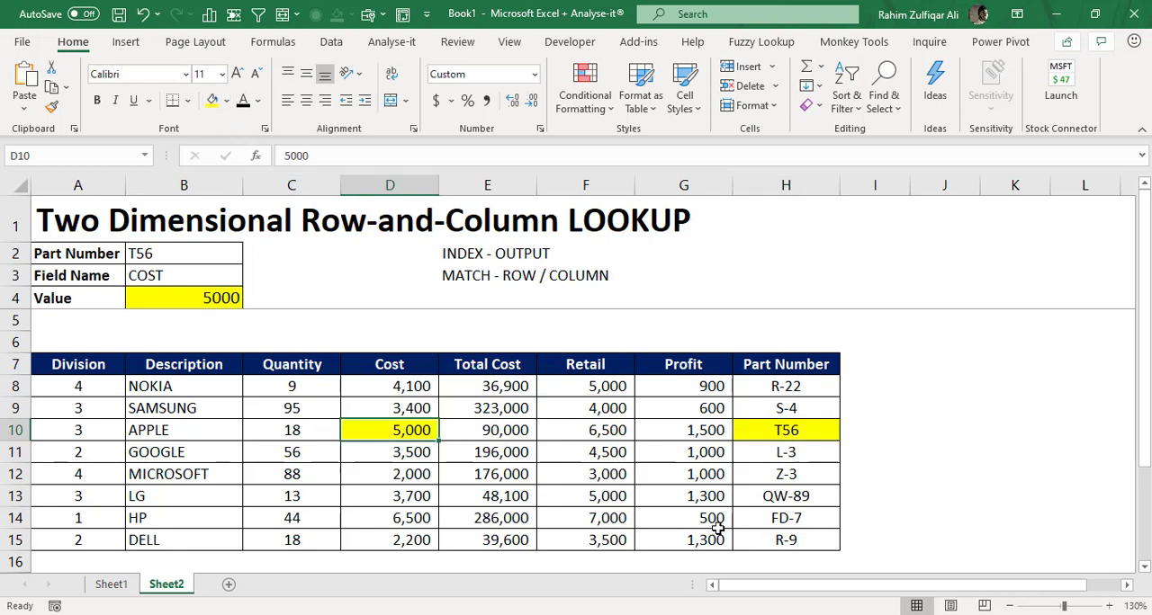
click(763, 435)
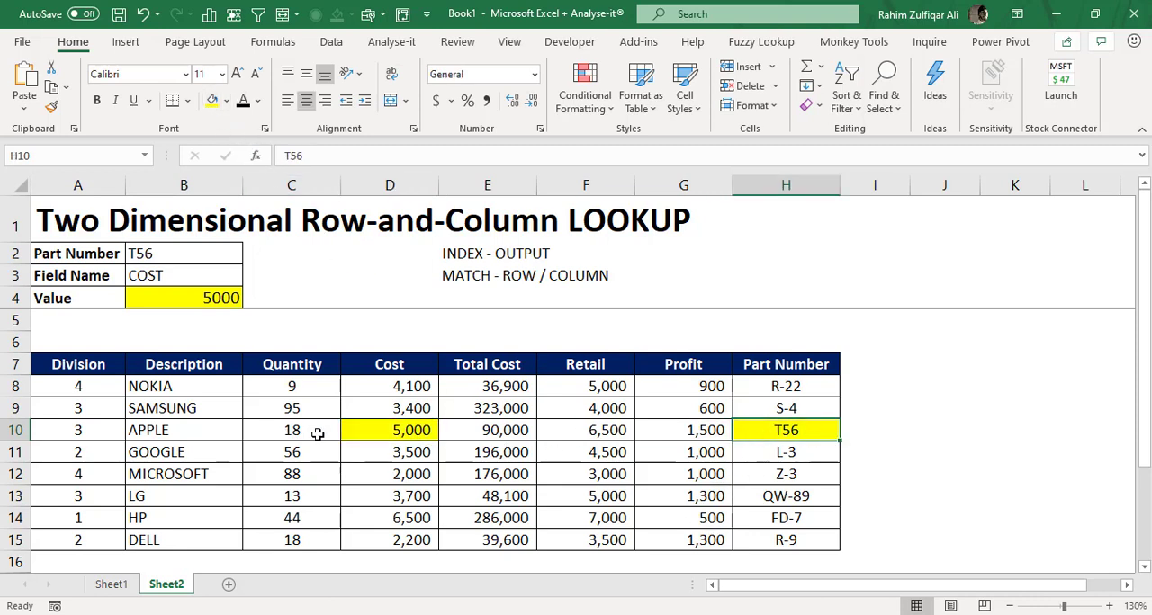
click(356, 433)
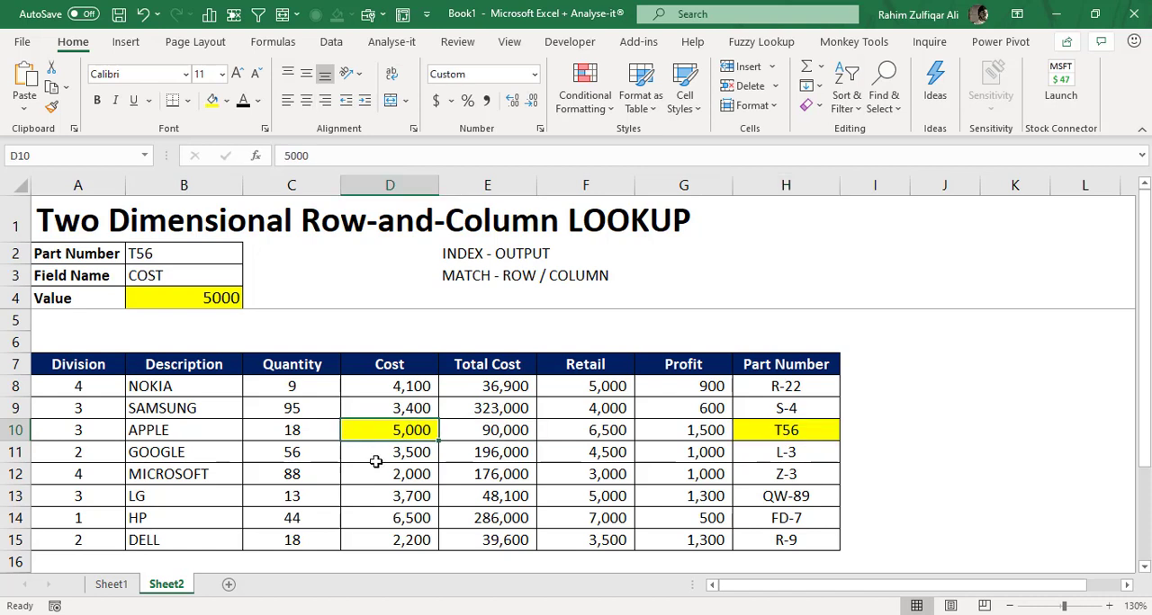
- Change the Part Number in B2 to FD-7
click(206, 276)
click(206, 255)
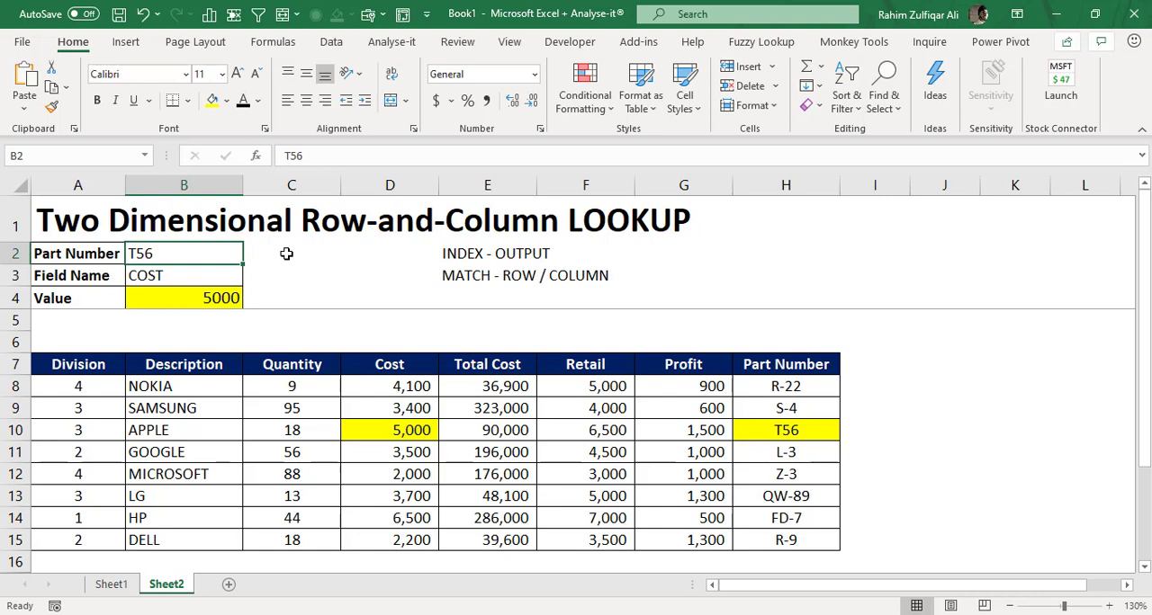
text(FD-7)
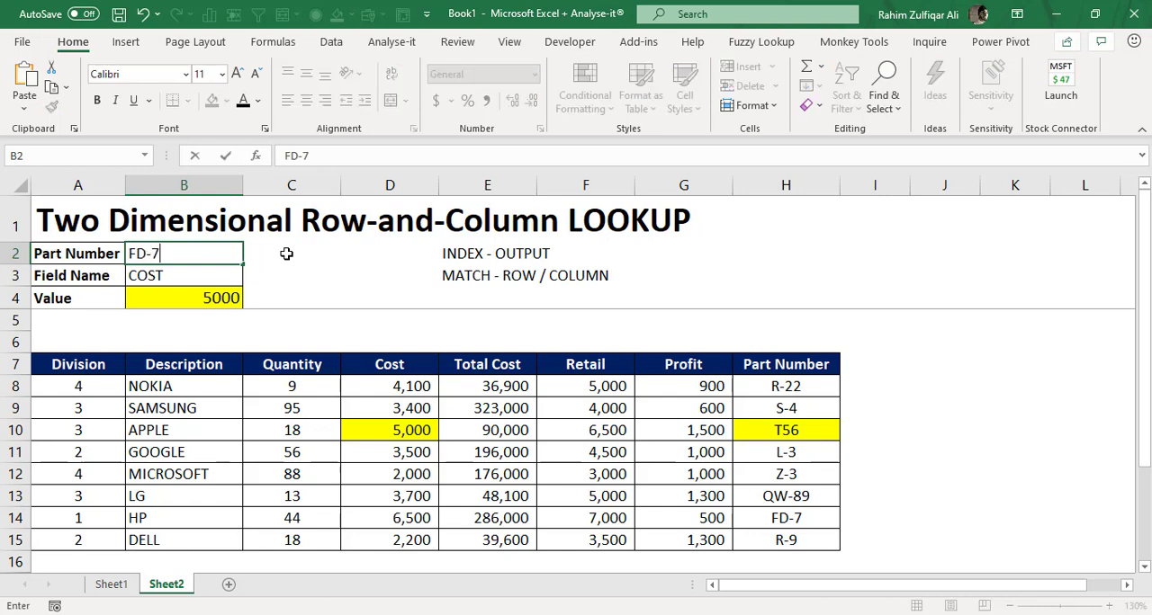
key(Return)
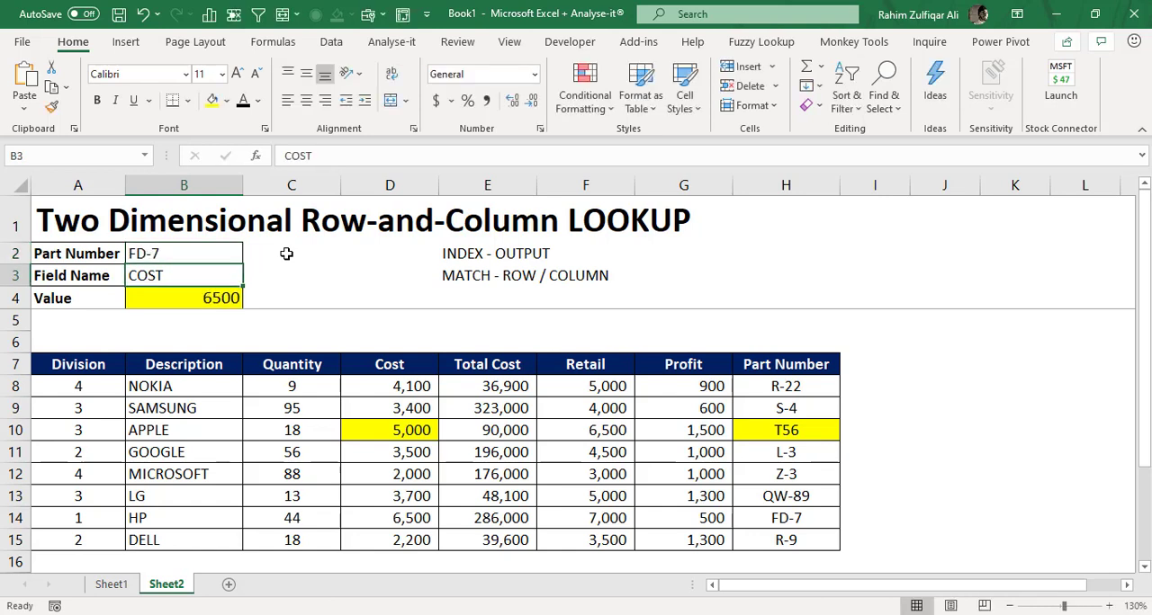
click(236, 295)
- Fill the Cost cell D14 and the FD-7 part number cell H14 with yellow
click(381, 520)
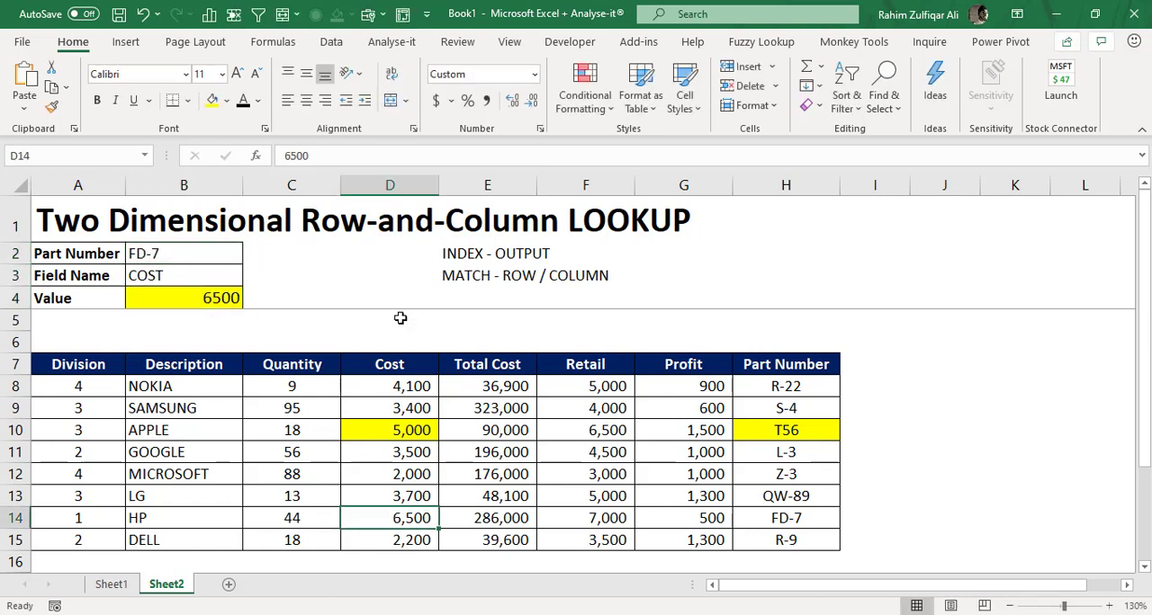
click(212, 100)
click(746, 516)
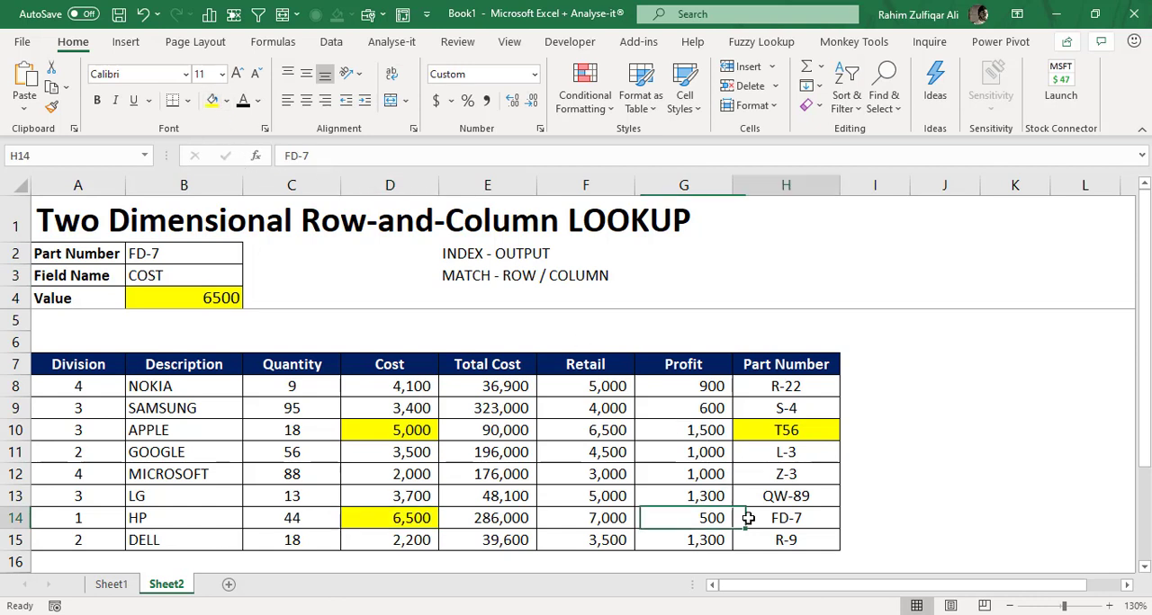
key(F4)
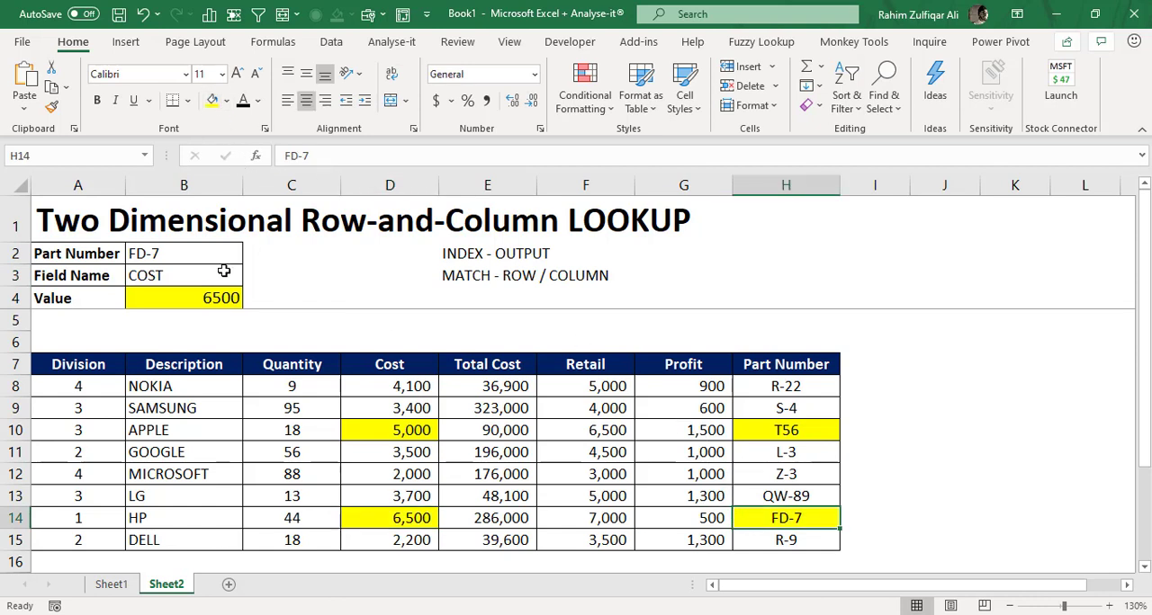
- Change the Field Name in B3 to PROFIT
click(178, 278)
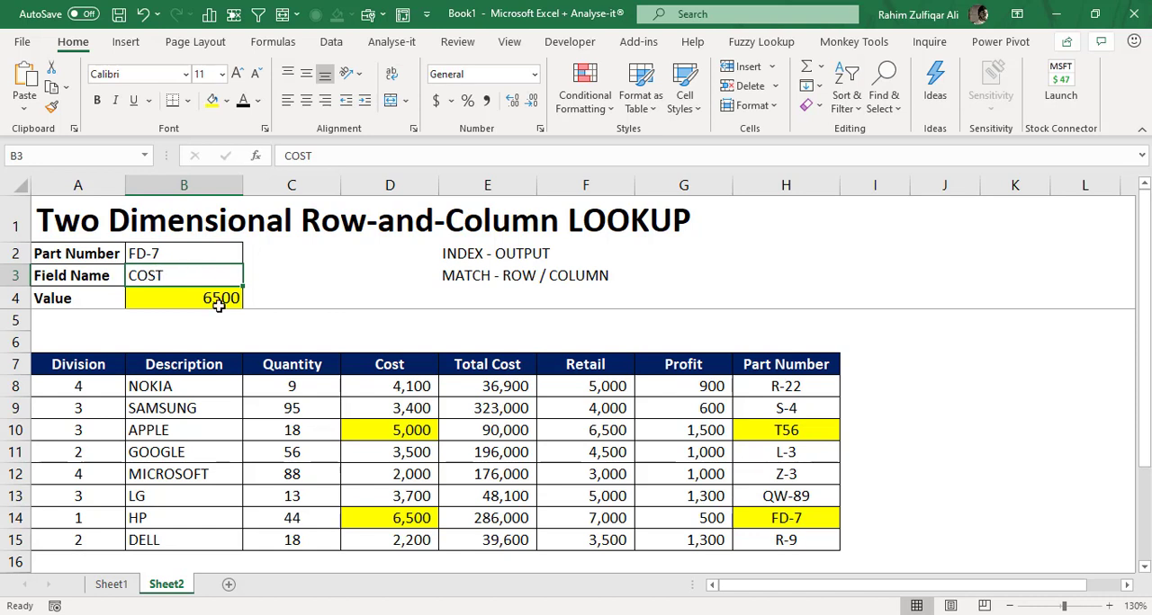
text(PROFIT)
key(Return)
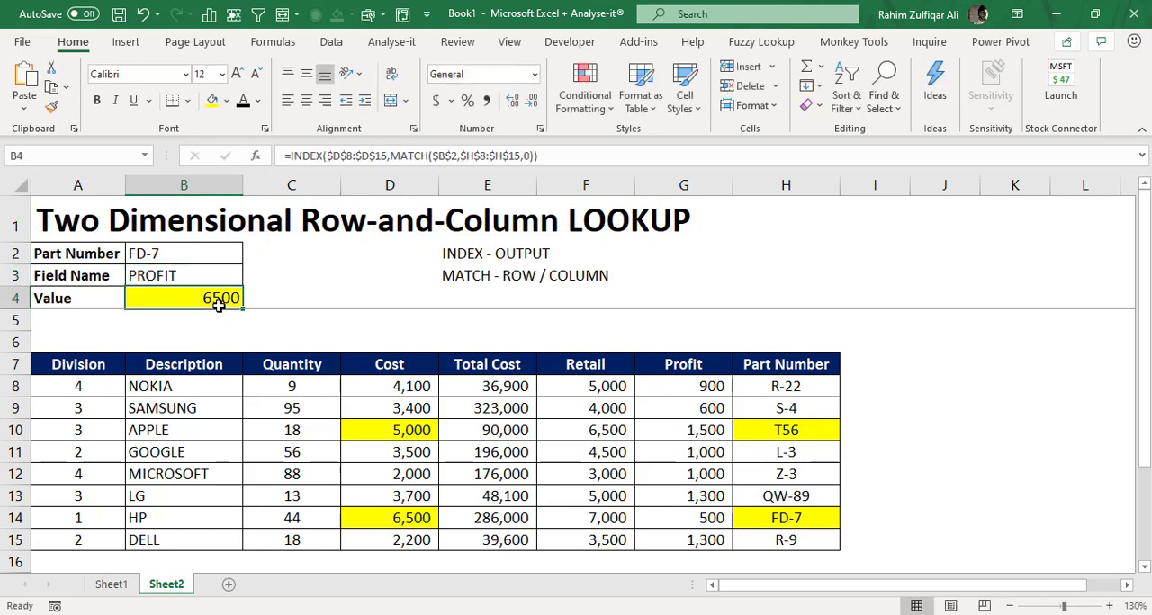
- Move the INDEX array in the B4 formula to the Profit column range $G$8:$G$15
double_click(208, 298)
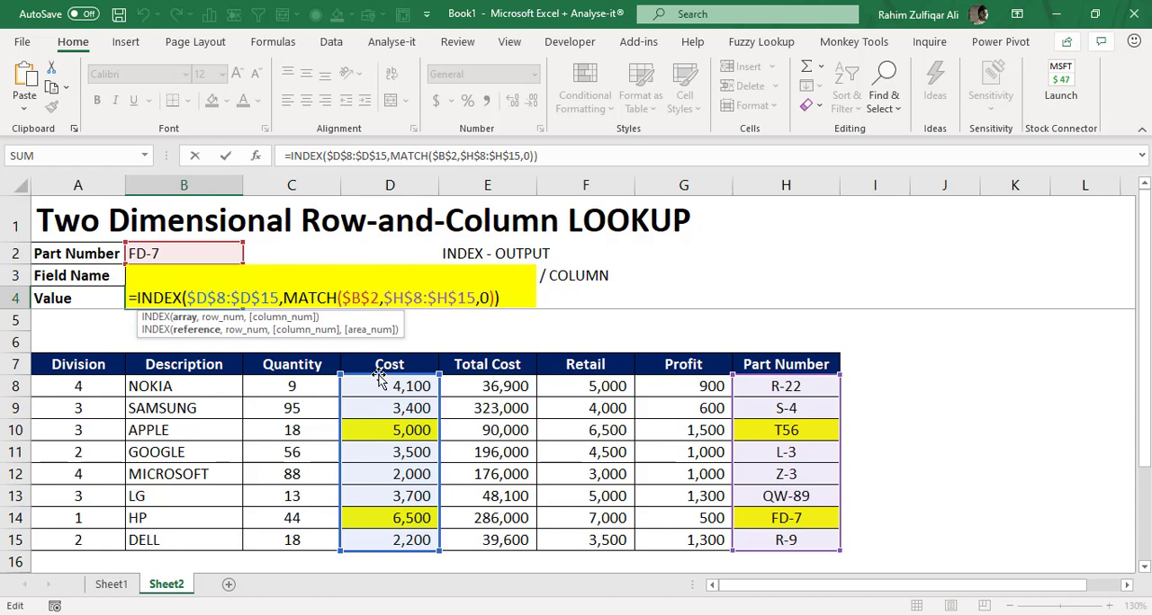
drag(379, 380, 662, 402)
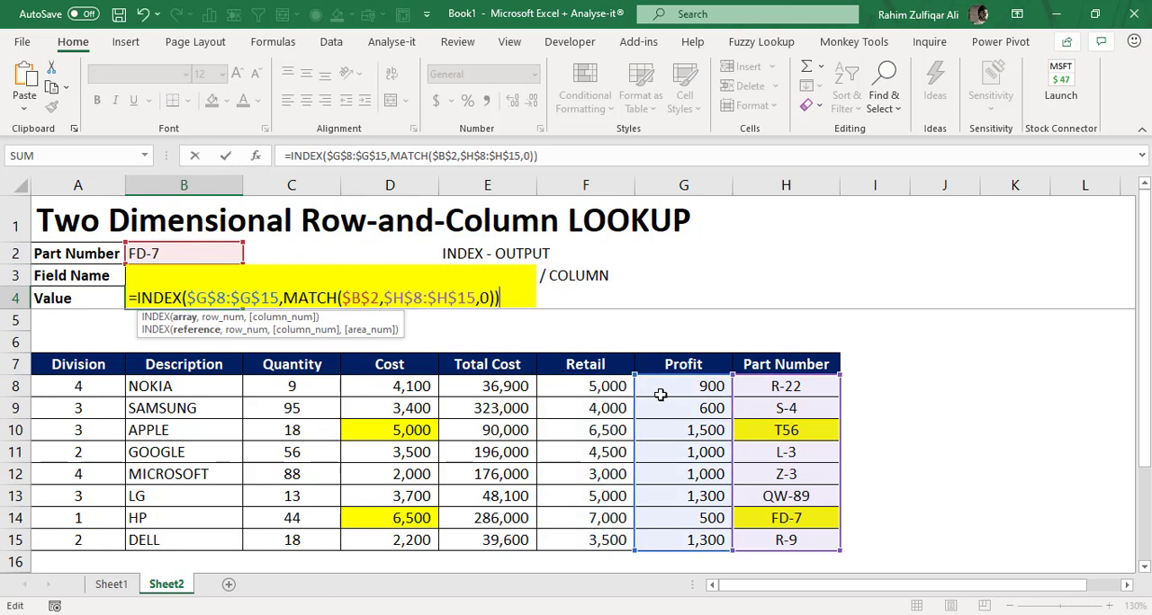
key(Return)
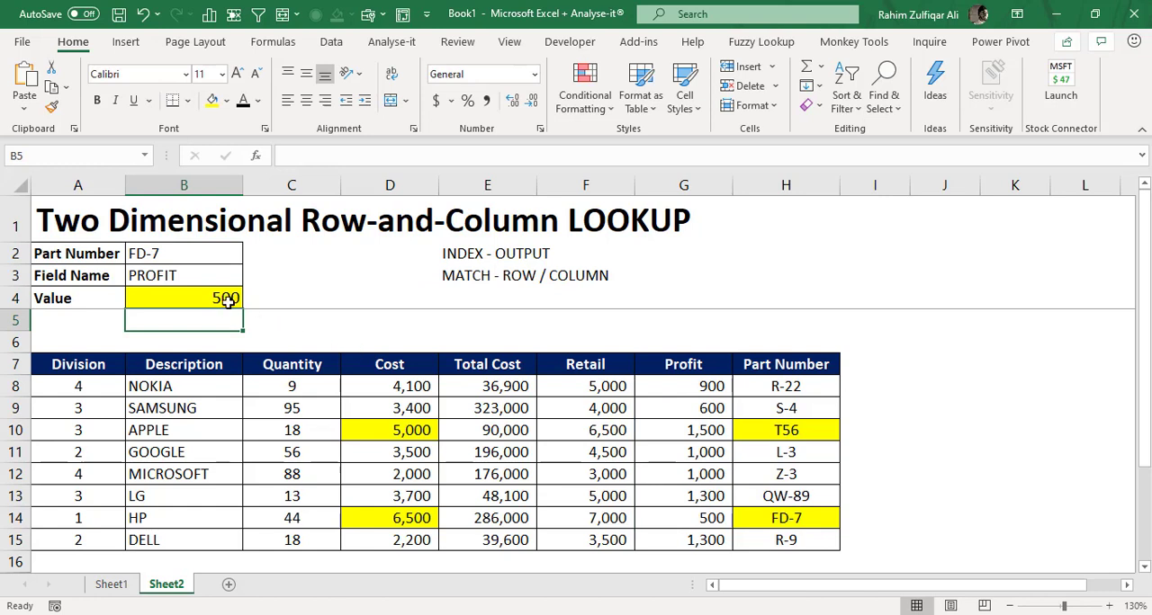
click(223, 298)
click(200, 279)
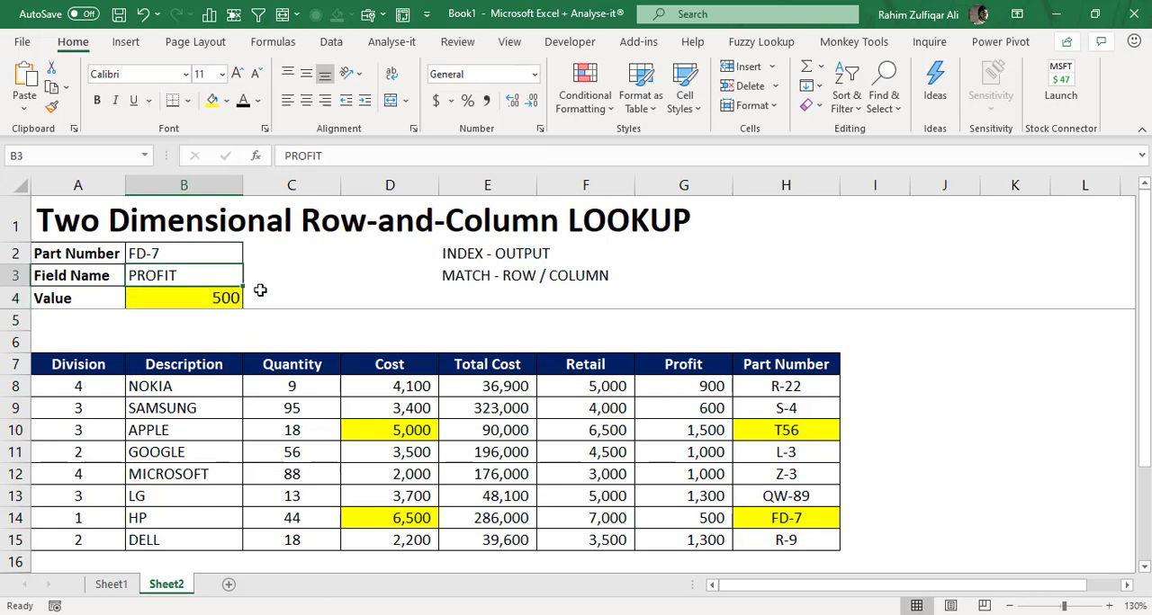
click(216, 298)
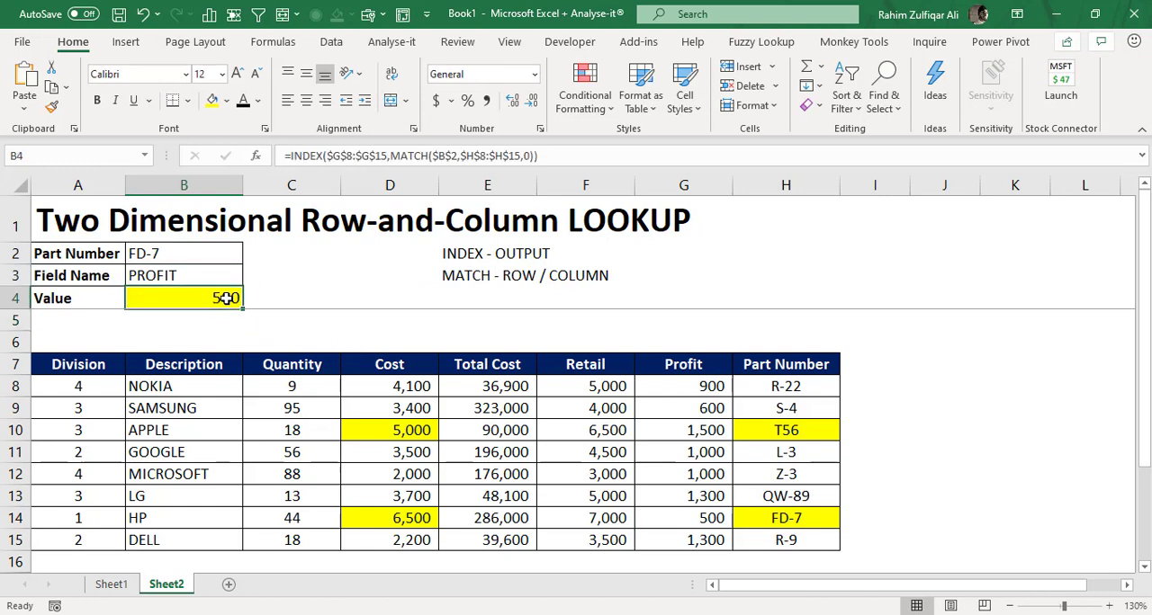
click(198, 275)
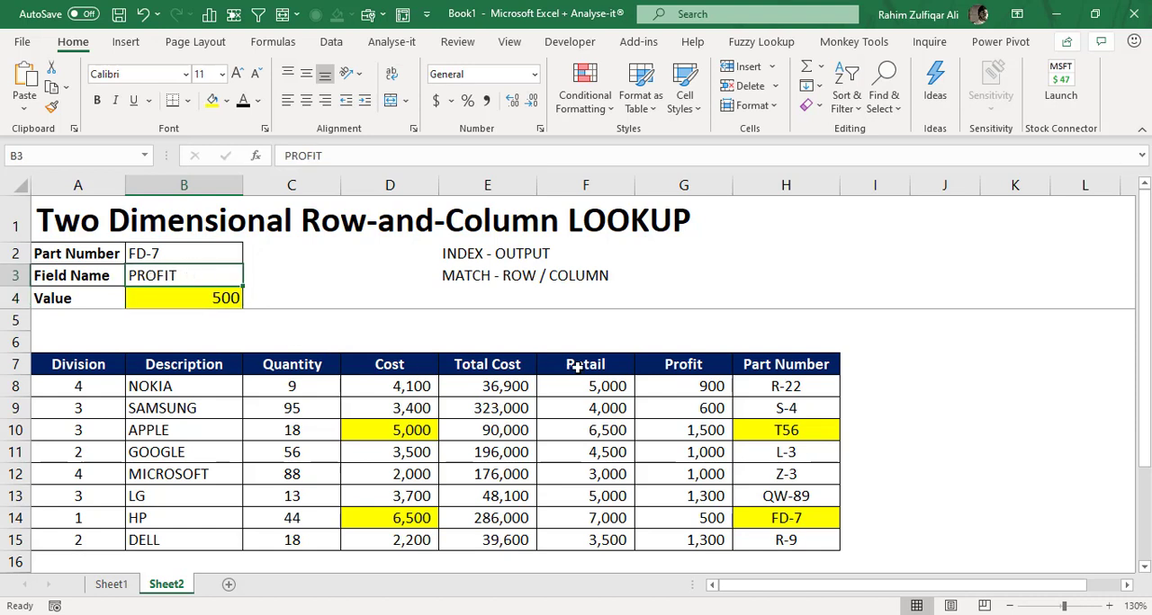
click(216, 298)
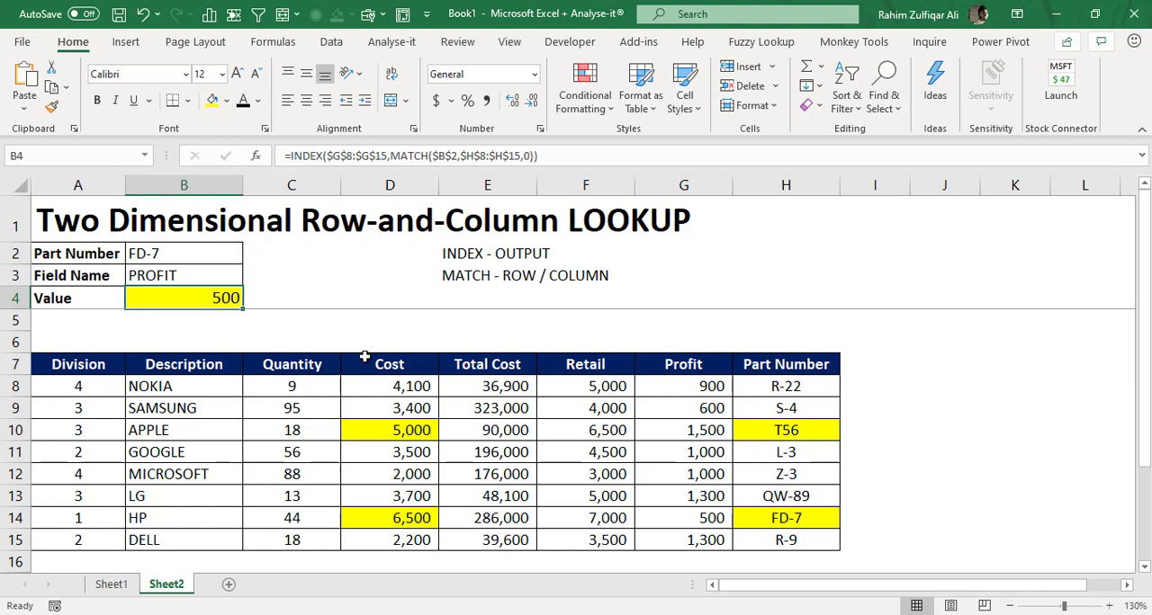
- Remove the yellow fill from the highlighted table cells D10, D14, H14 and H10, and select the Value cell B4
click(372, 428)
ctrl+click(393, 525)
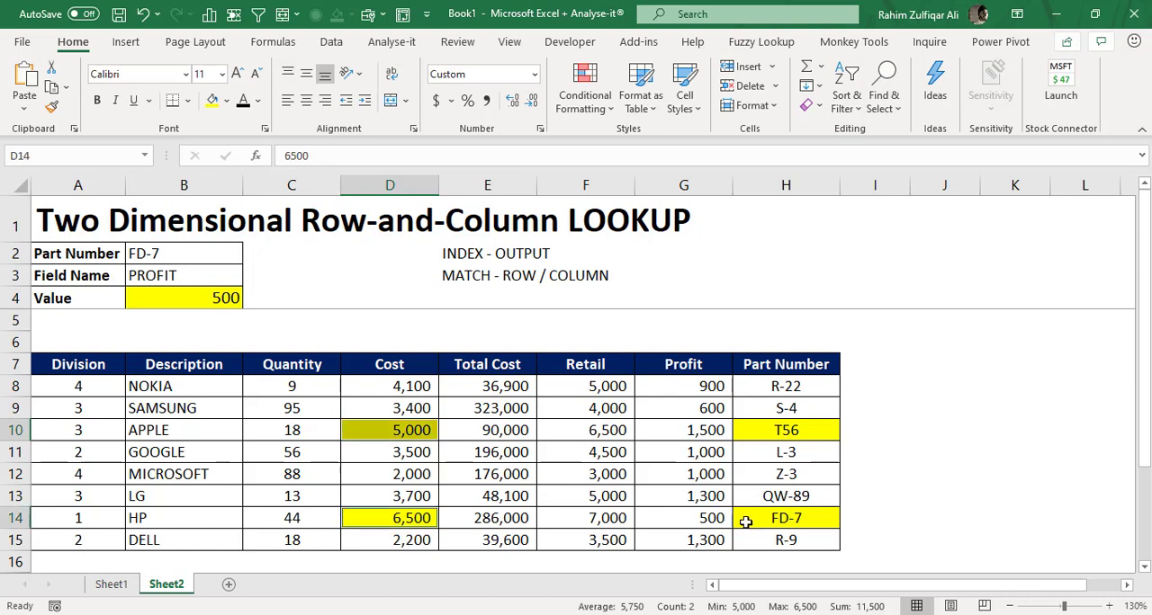
ctrl+click(744, 524)
ctrl+click(756, 434)
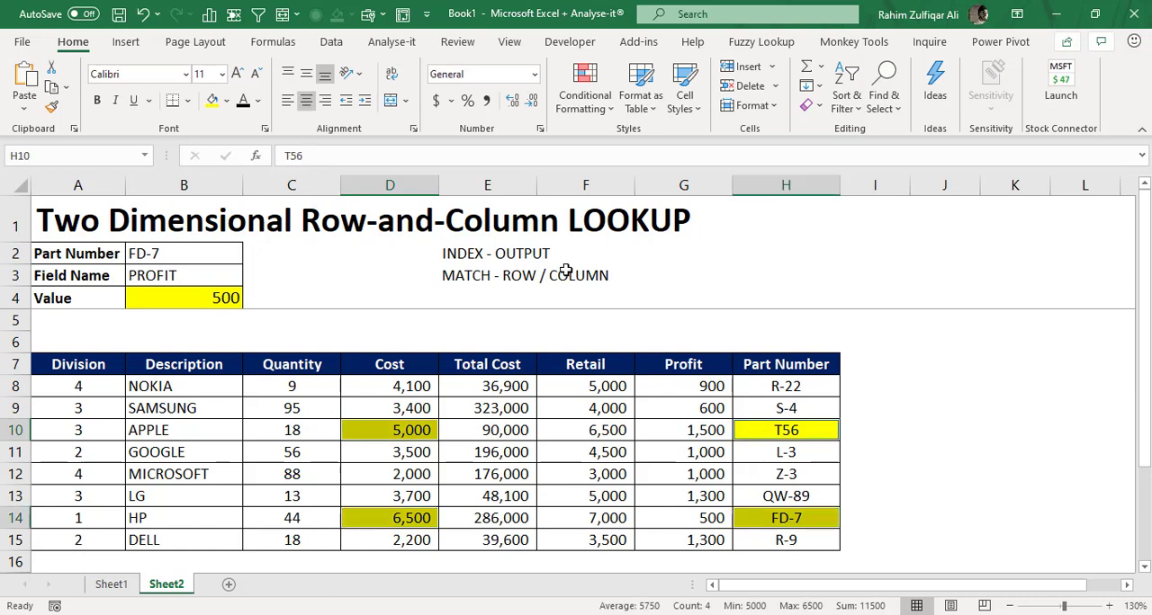
click(226, 101)
click(232, 285)
click(222, 298)
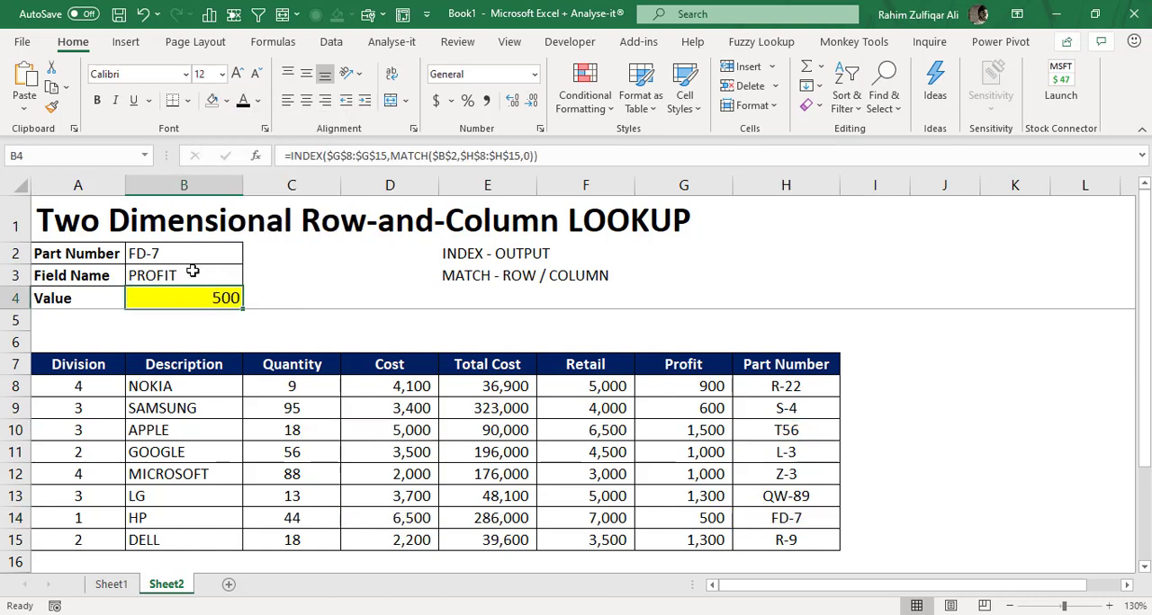
- Clear the existing formula from the Value cell B4
click(225, 270)
click(225, 301)
key(Delete)
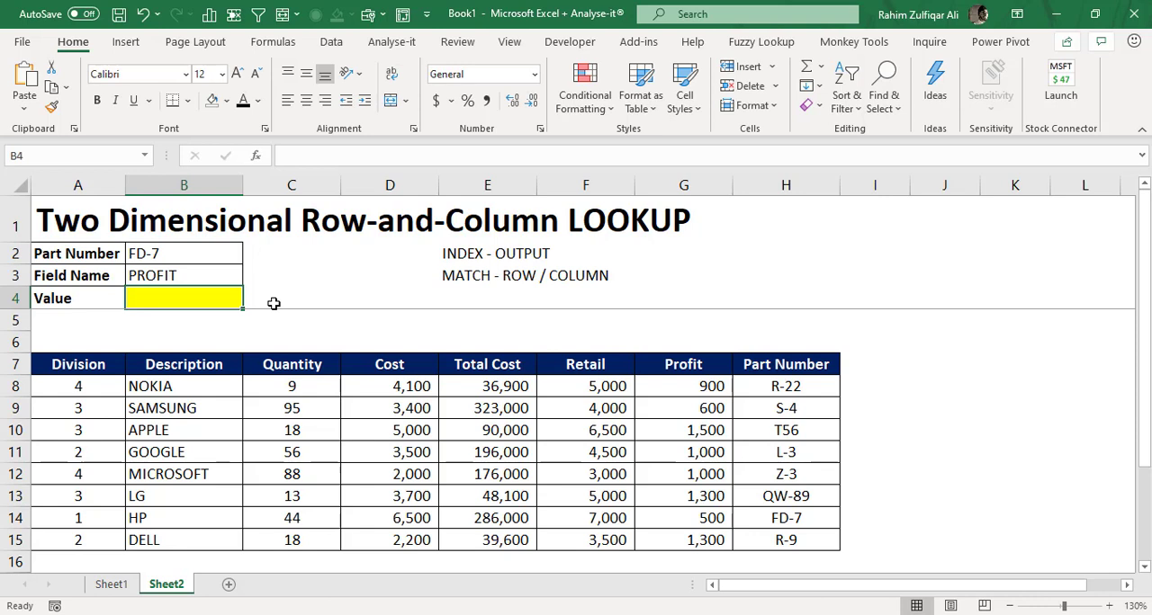
- Begin an INDEX formula in B4 with the table body from Division to Profit, $A$8:$G$15, as its absolute array
text(=)
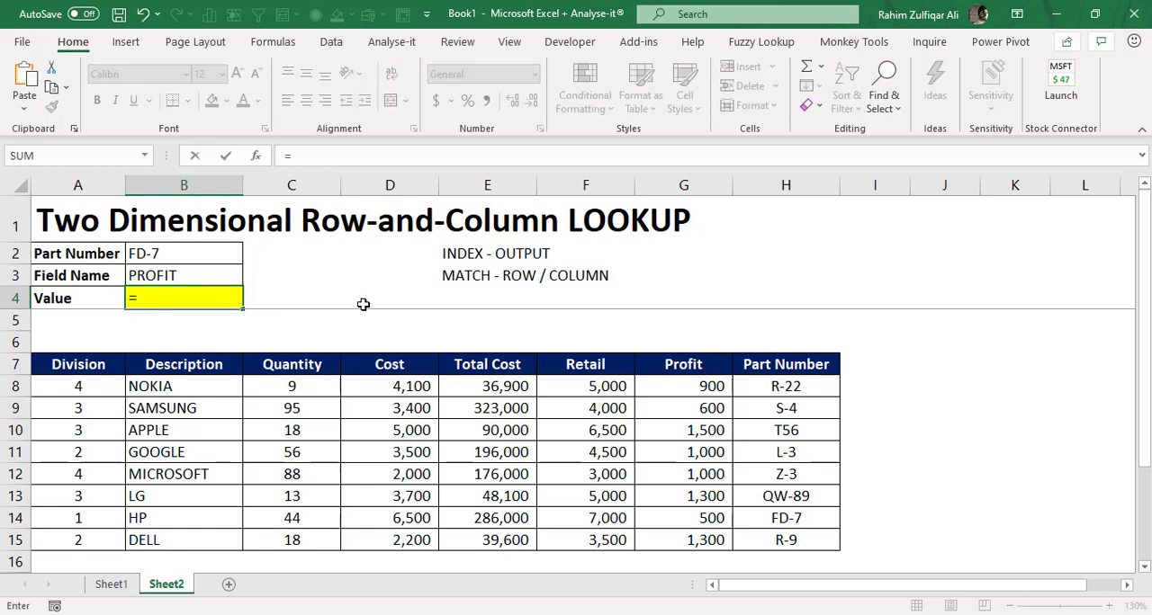
text(INDE)
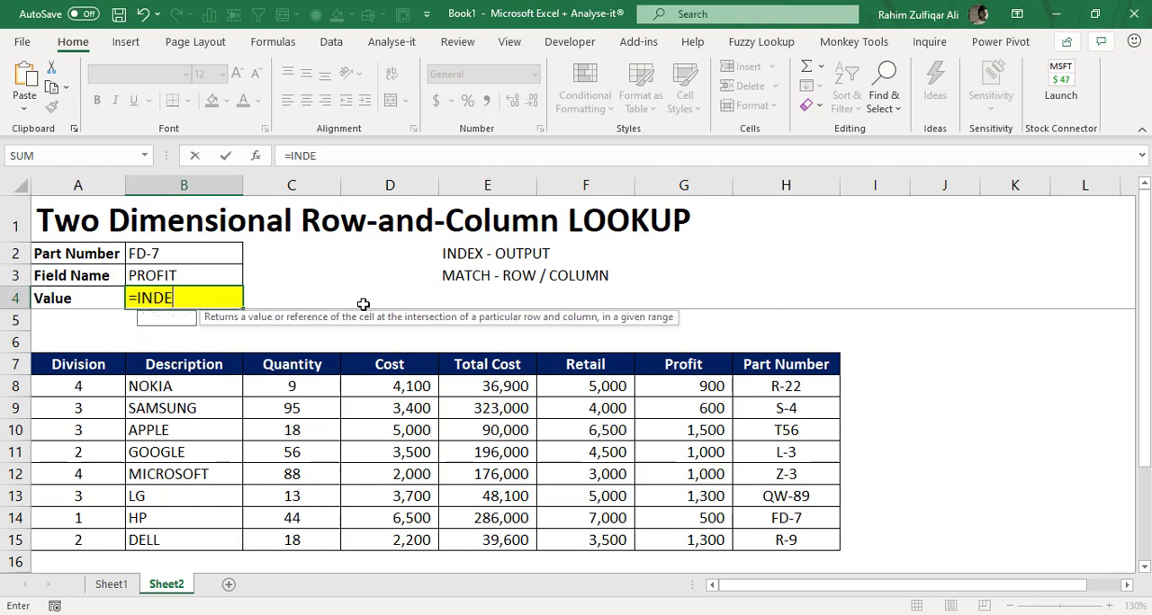
text(X()
key(Left)
key(Down)
key(Down)
key(Down)
key(Down)
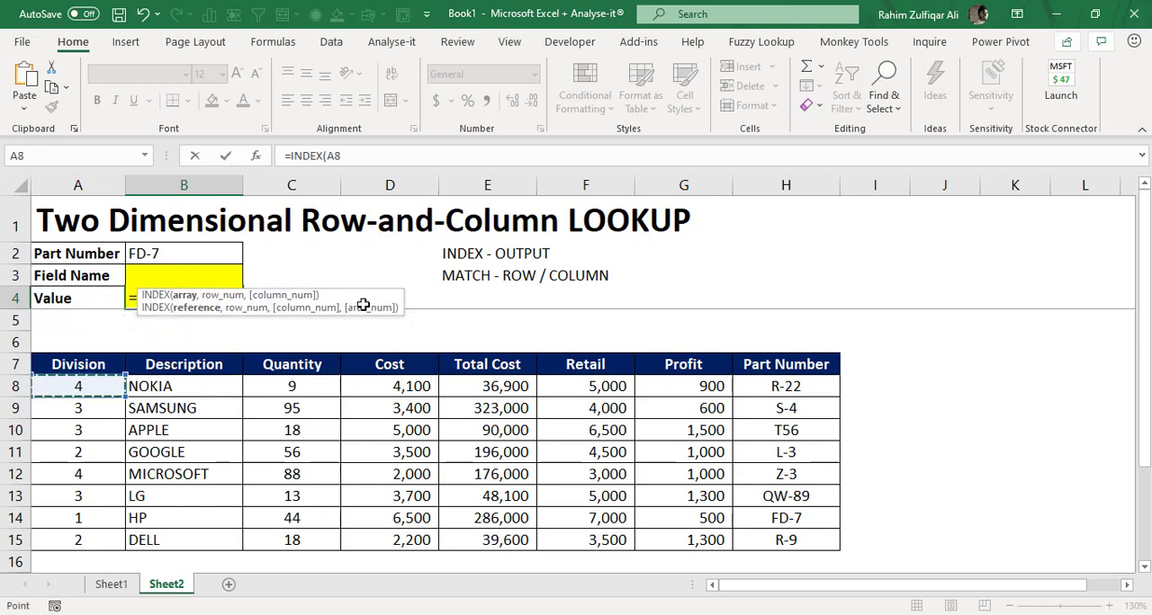
key(ctrl+shift+Right)
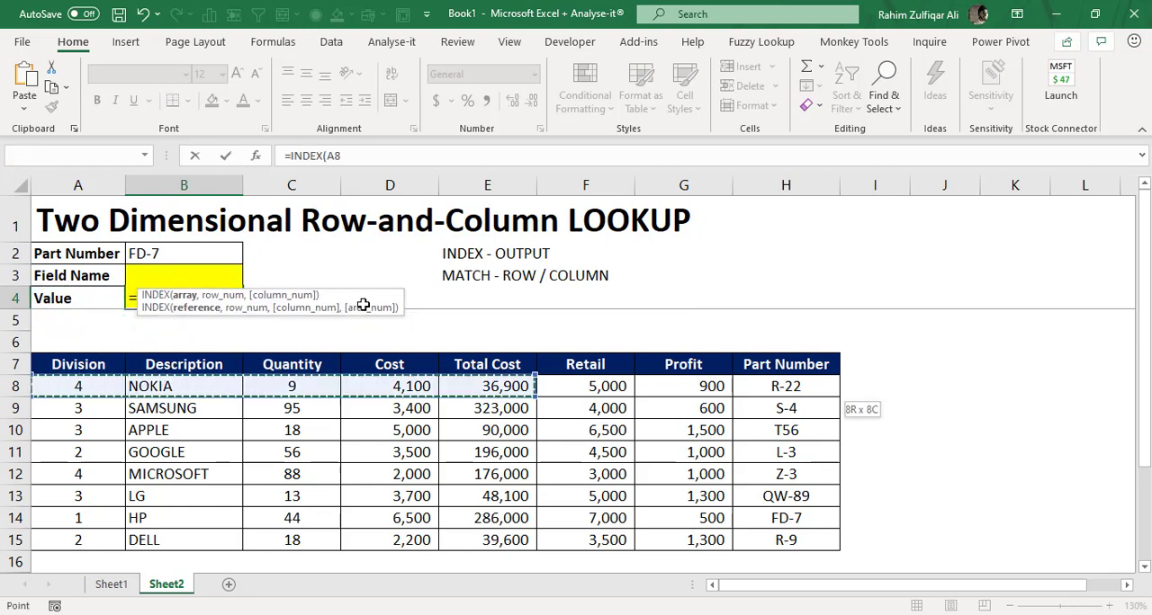
key(ctrl+shift+Down)
key(shift+Left)
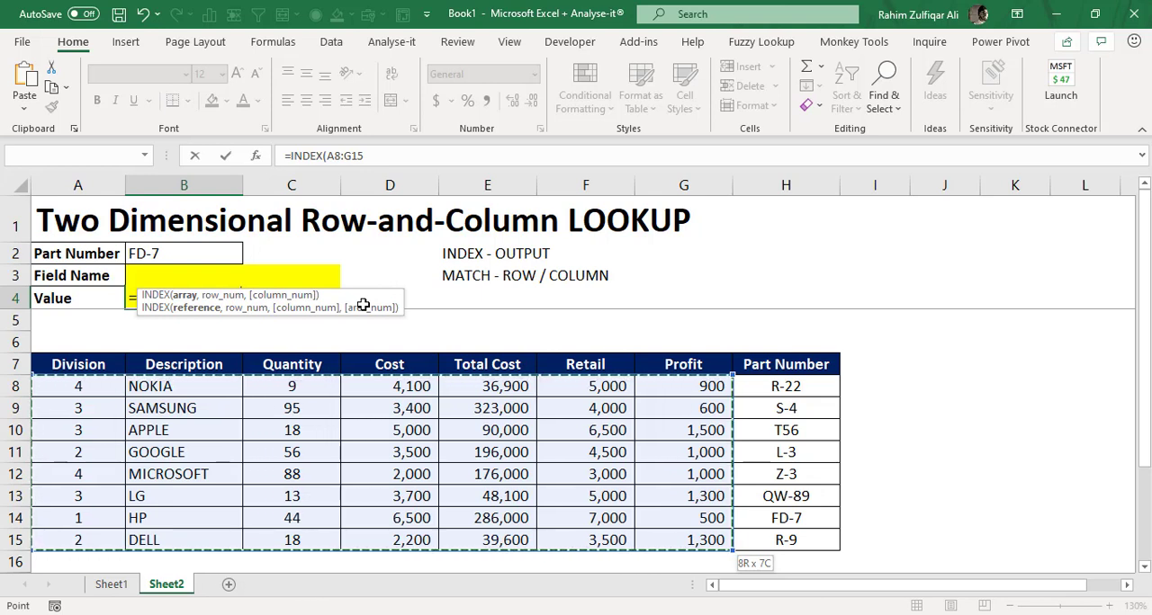
drag(354, 302, 761, 248)
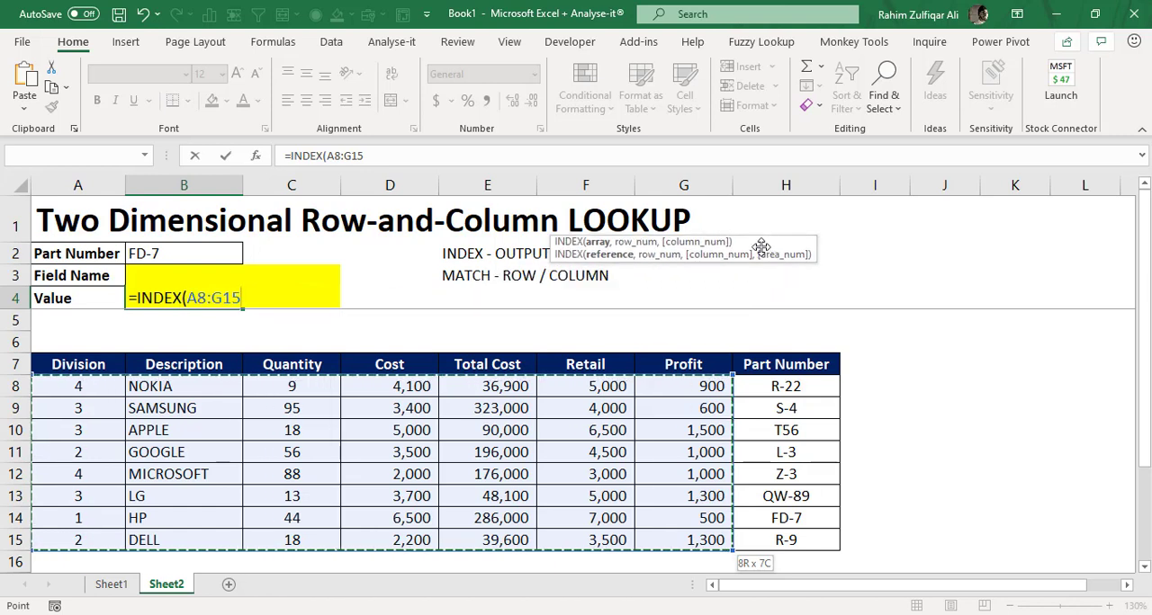
key(F4)
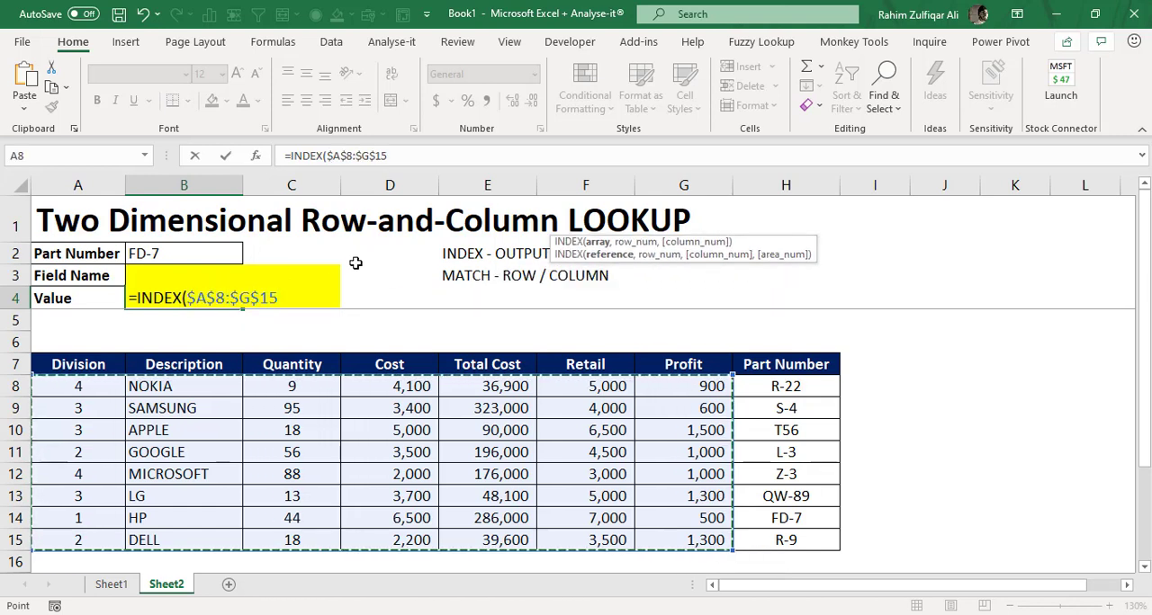
- Add a MATCH function as the INDEX row number, with the Part Number cell $B$2 as lookup value
text(,MATCH()
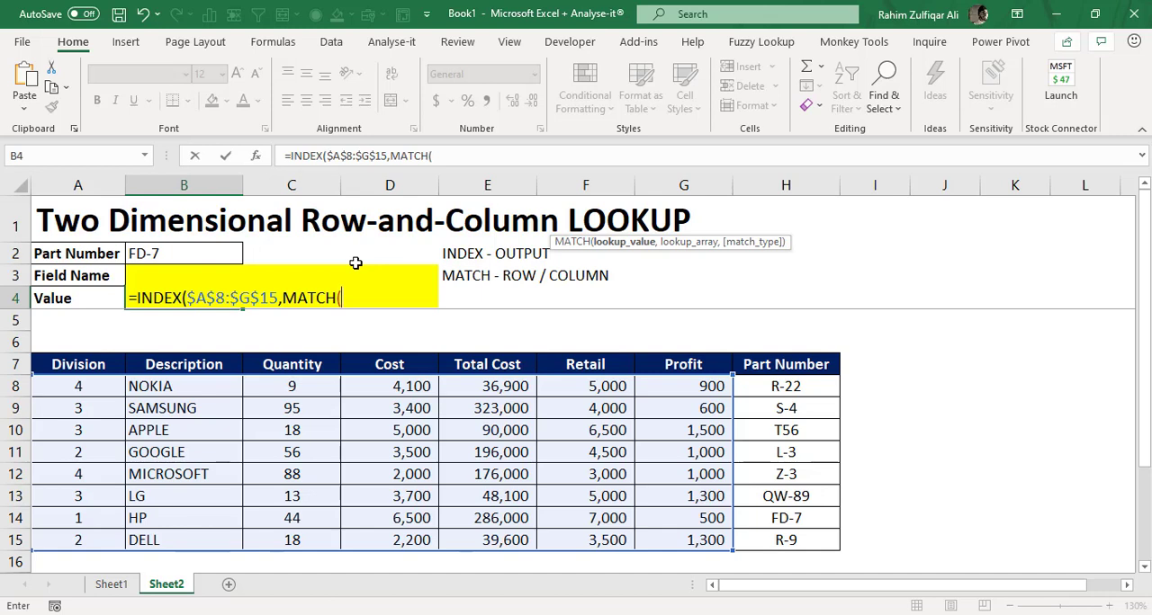
key(Up)
key(Up)
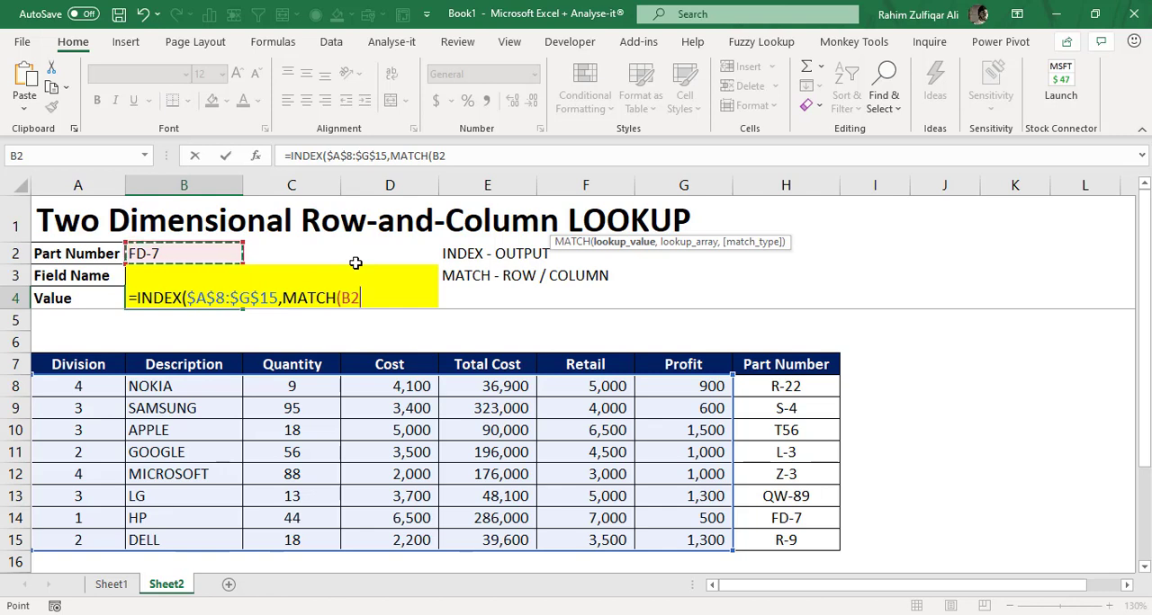
key(F4)
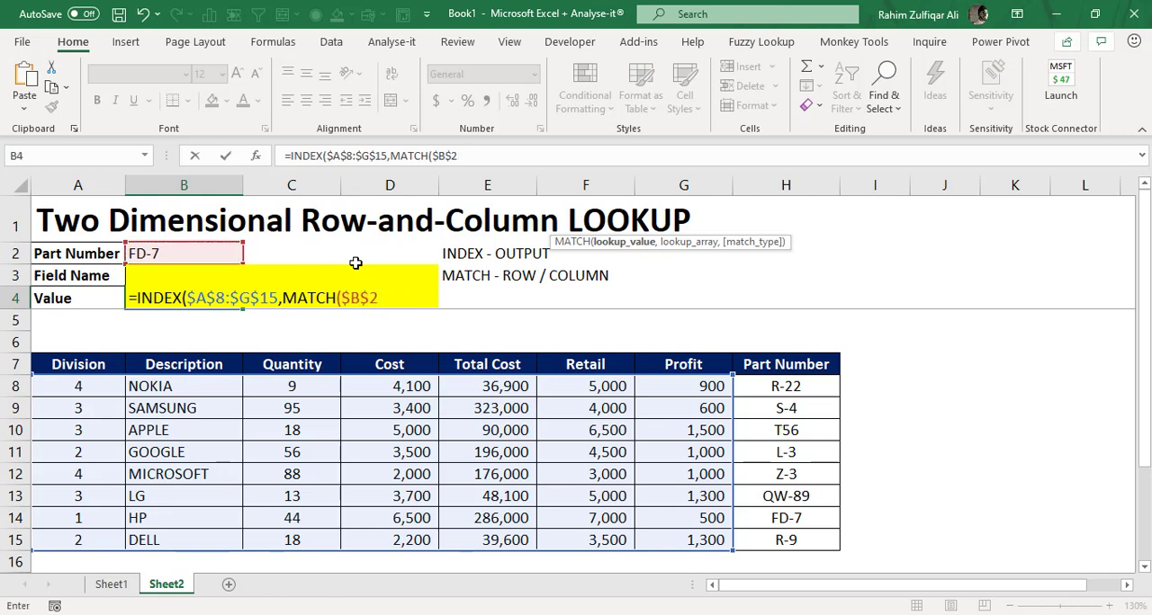
- Complete the row MATCH with the Part Number column $H$8:$H$15 as lookup array and match type 0
text(,)
key(Right)
key(Right)
key(Right)
key(Right)
key(Right)
key(Down)
key(Right)
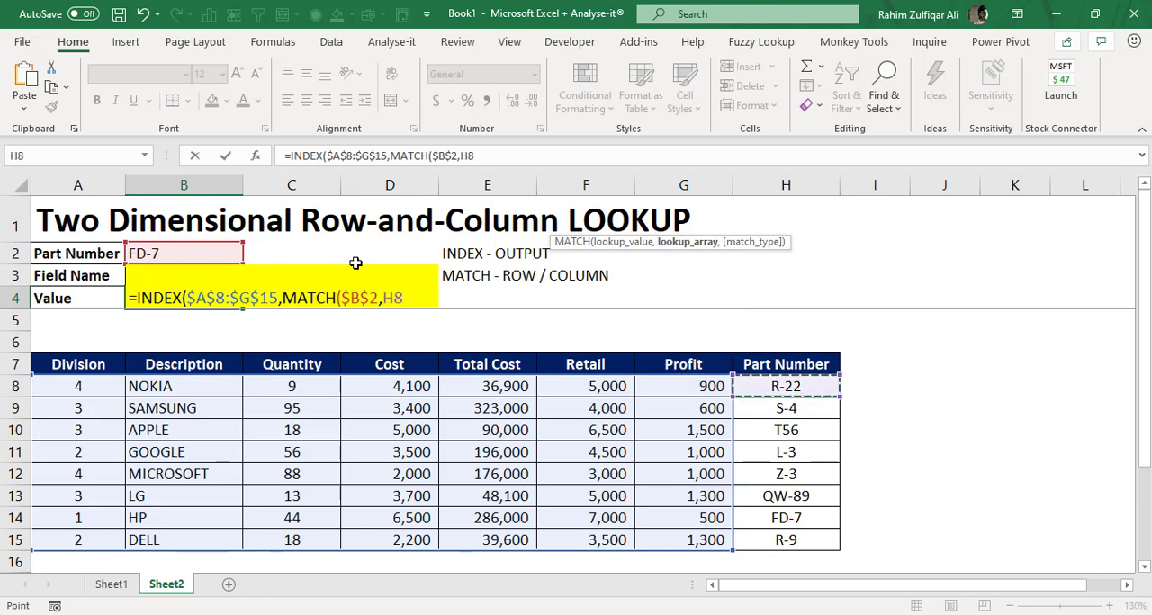
key(ctrl+shift+Down)
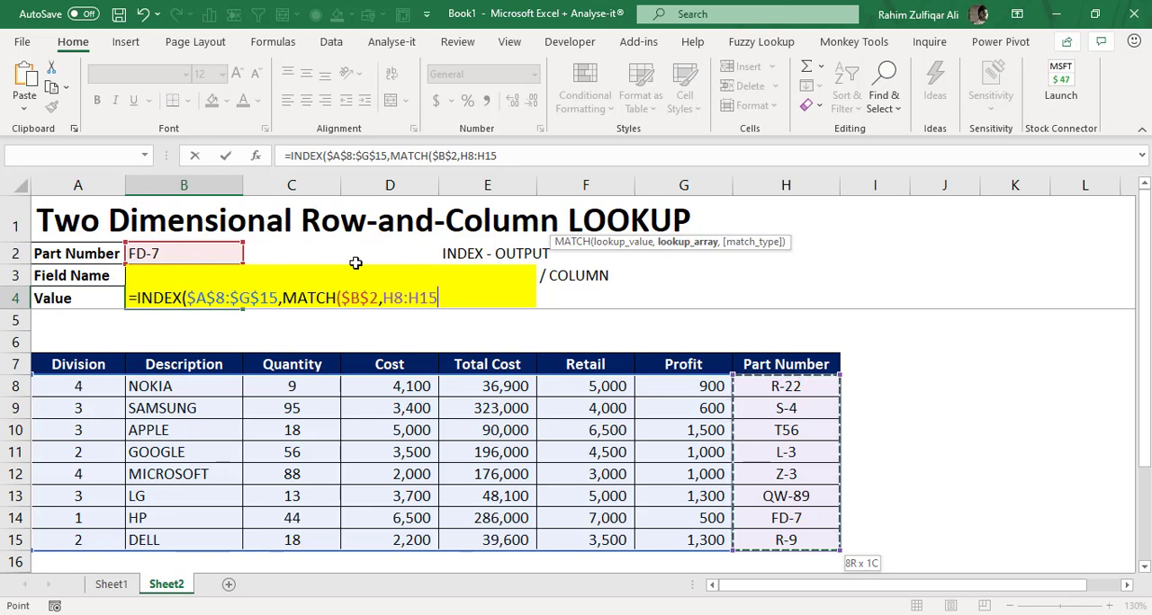
key(F4)
text(,)
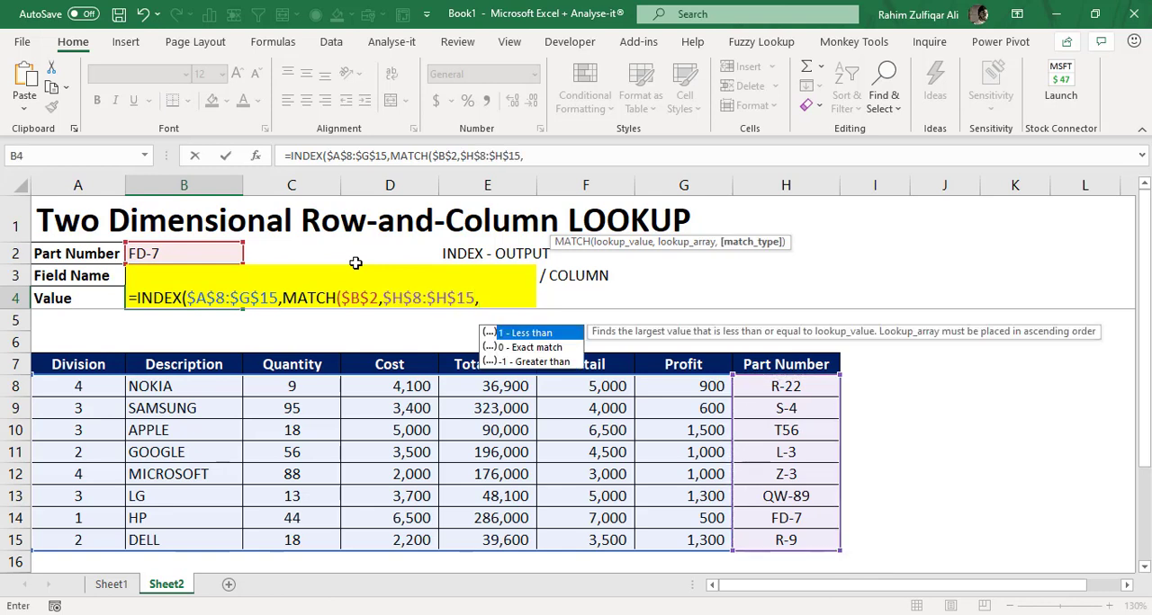
text(0))
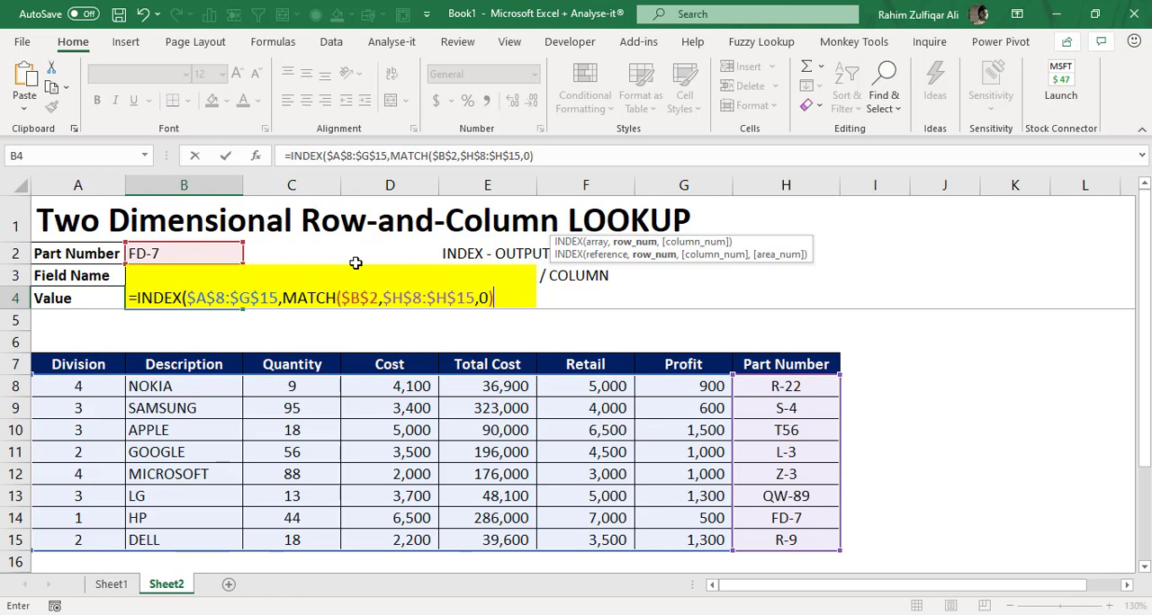
- Add a second MATCH as the INDEX column number, with the Field Name cell $B$3 as lookup value
text(,)
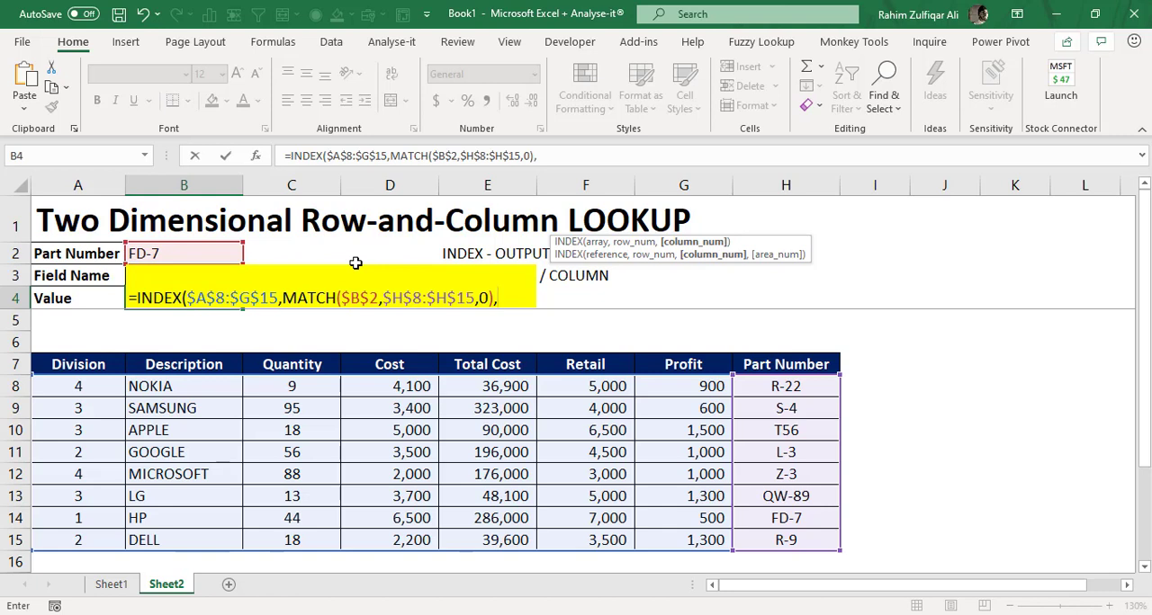
text(MATCH()
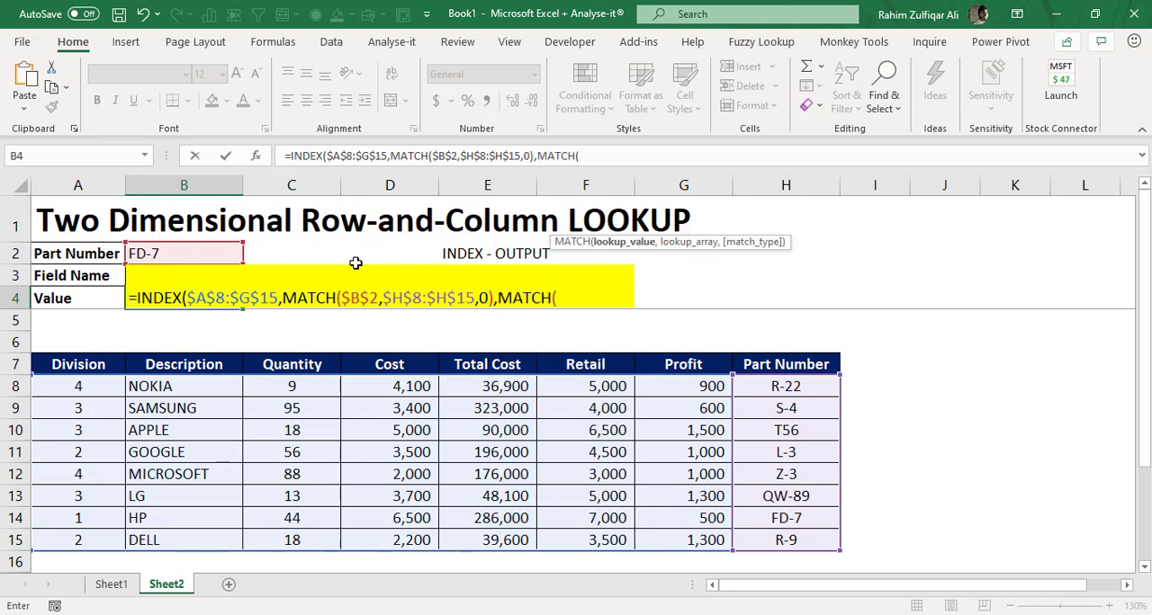
key(Up)
key(Up)
key(Down)
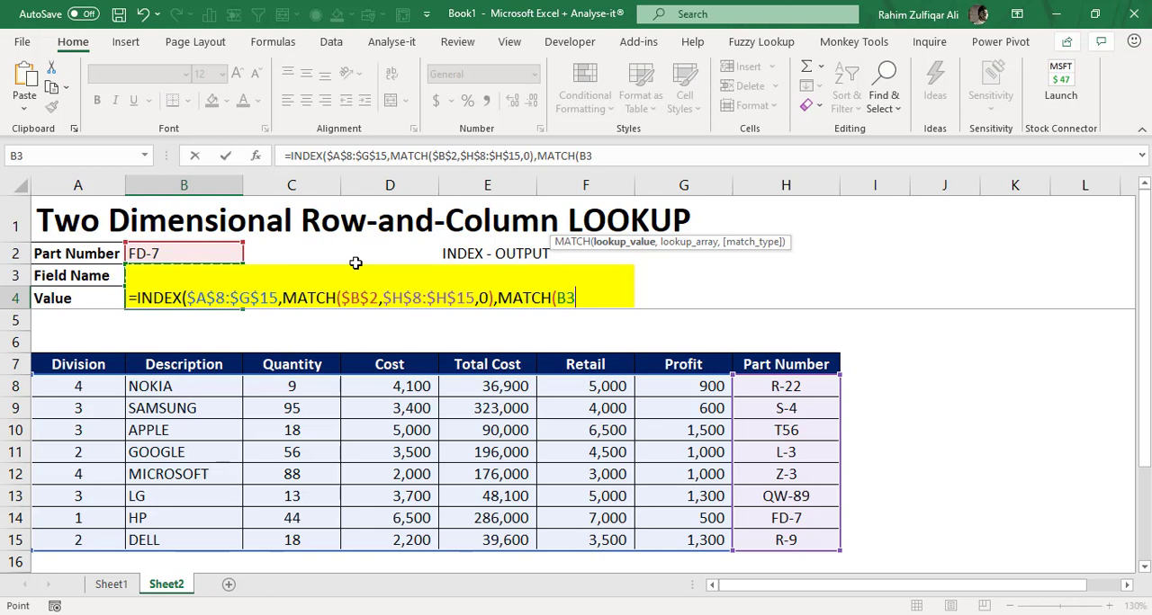
key(F4)
- Complete the column MATCH with the header row $A$7:$H$7 and match type 0, and enter the formula in B4
text(,)
key(Left)
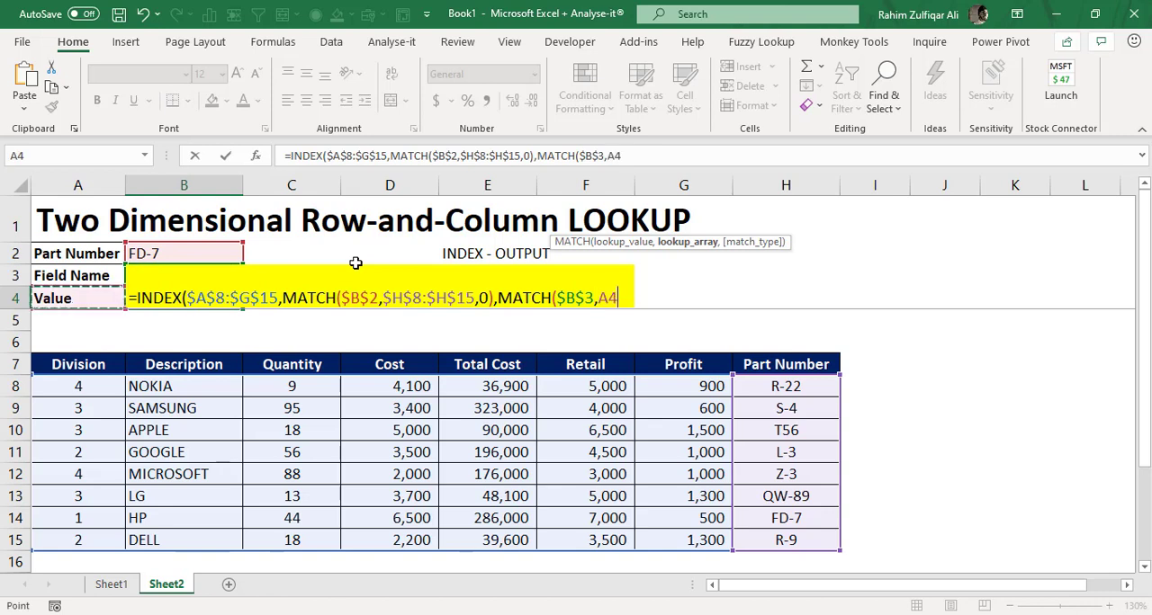
key(Down)
key(Down)
key(Down)
key(ctrl+shift+Right)
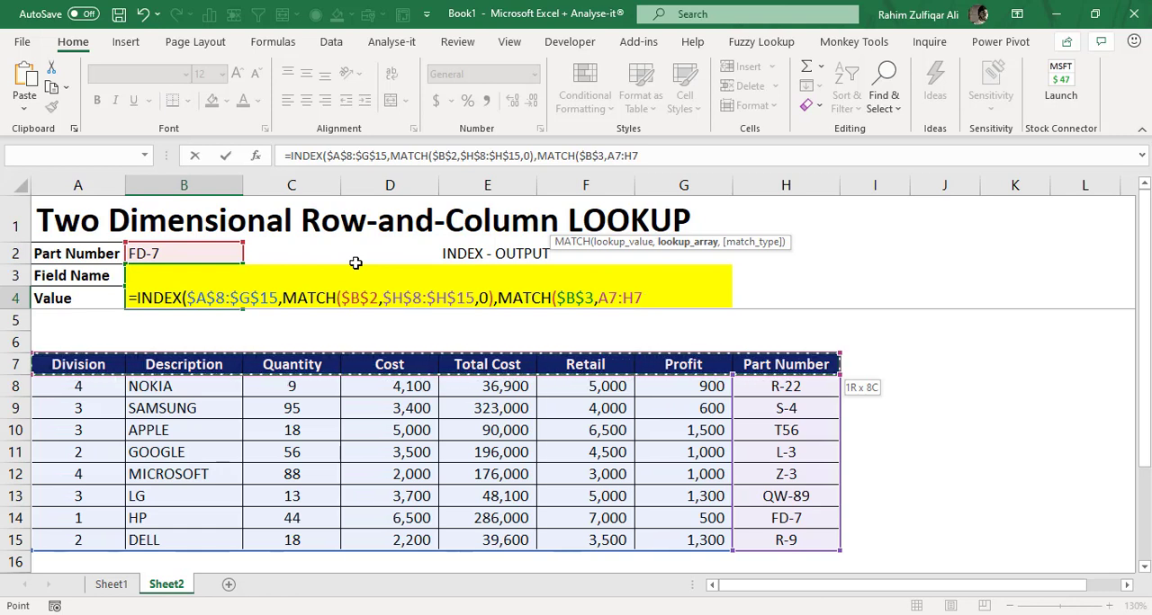
key(F4)
text(,)
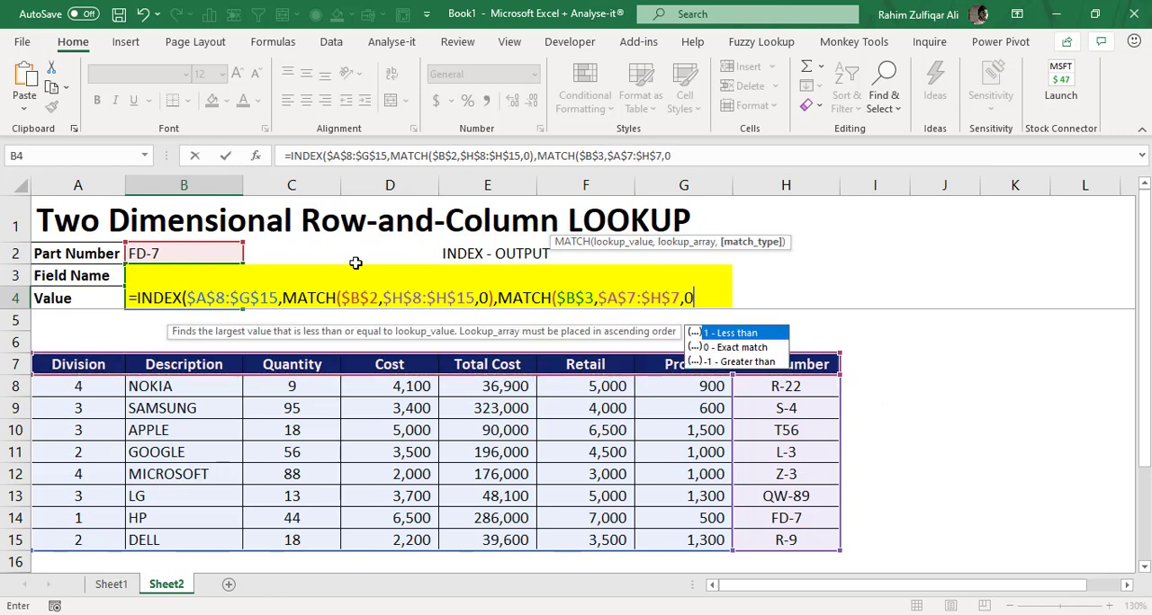
text(0))
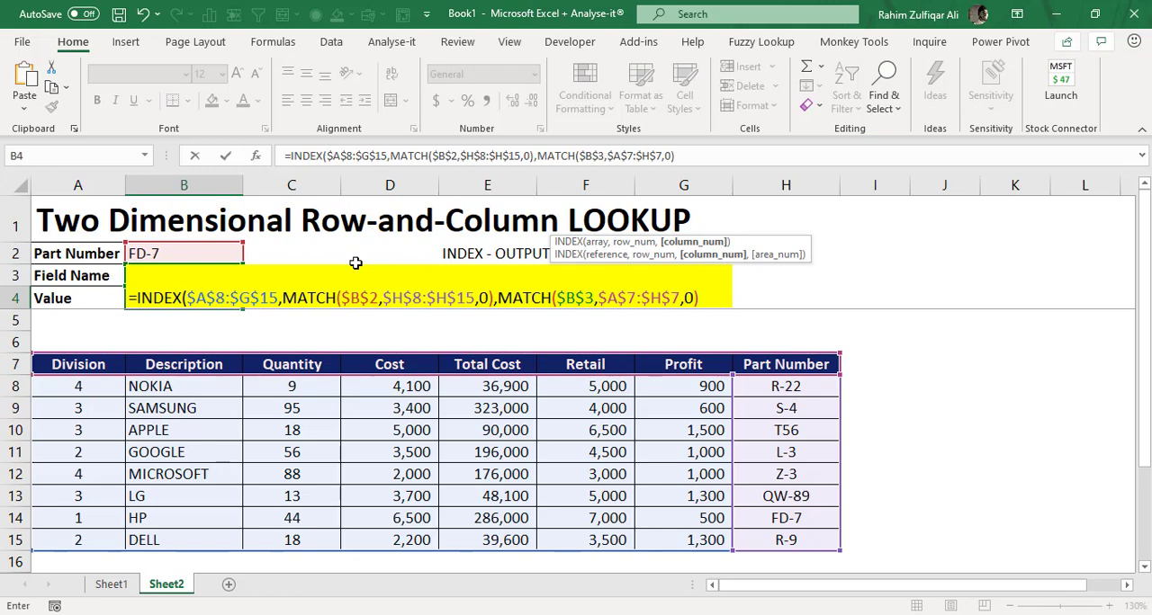
key(Return)
key(Return)
key(Up)
key(Up)
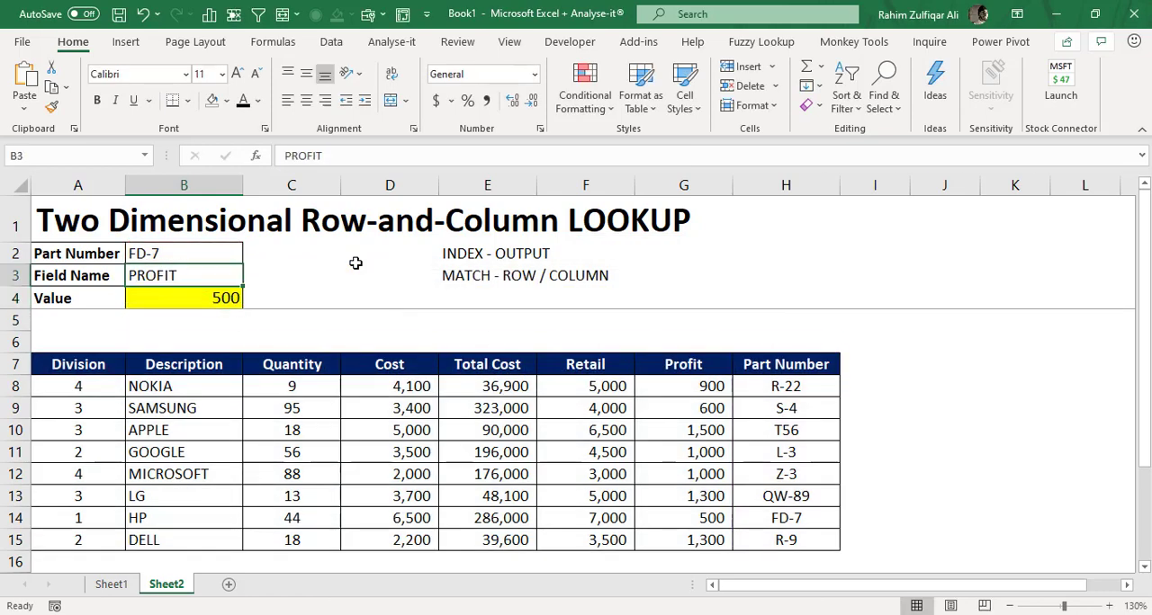
key(Down)
key(Up)
click(201, 255)
click(205, 278)
click(163, 253)
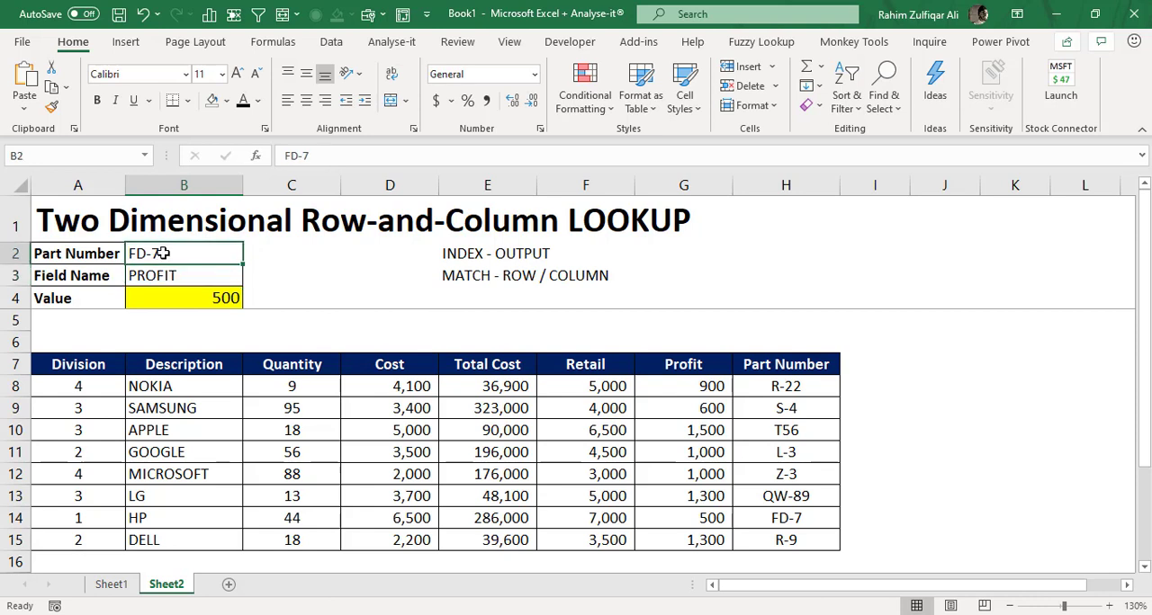
click(182, 274)
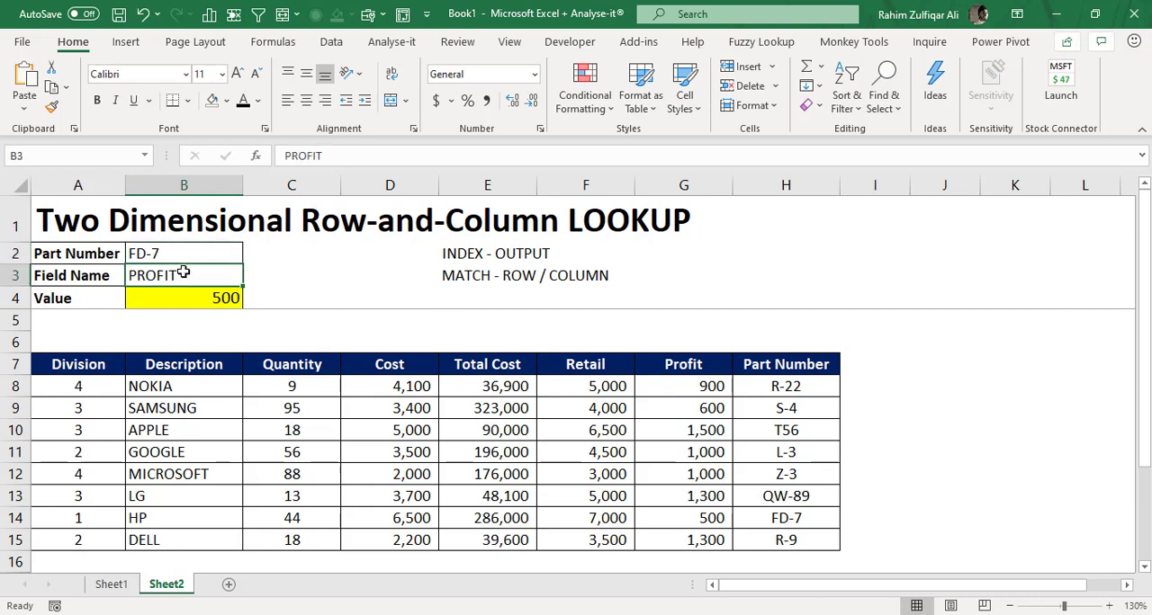
- Clear the Part Number cell B2 and the Field Name cell B3
click(185, 254)
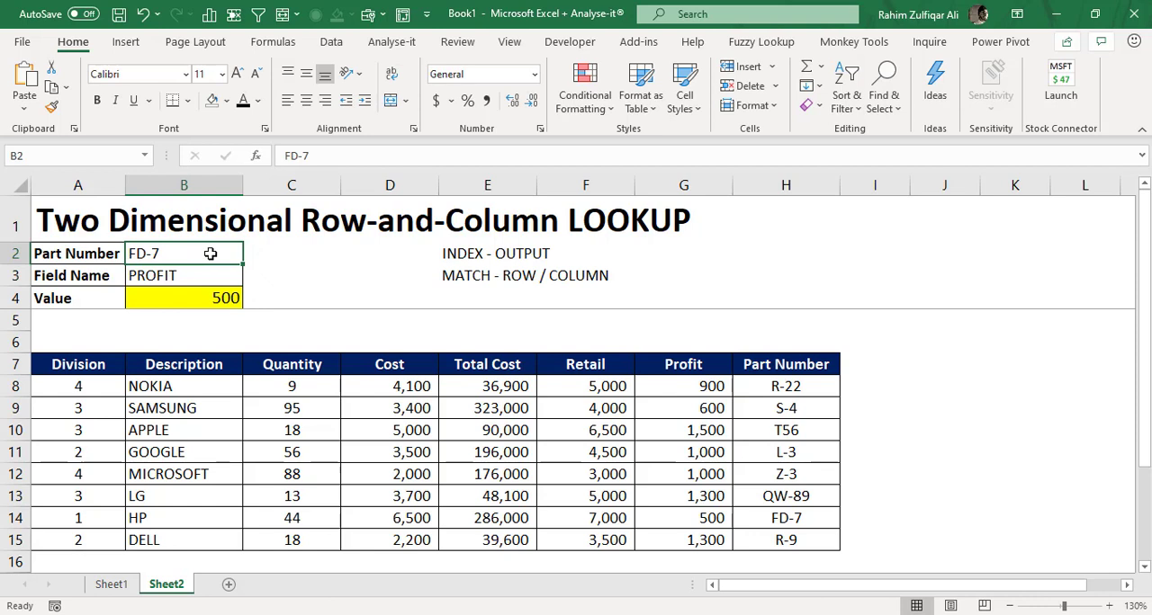
key(Delete)
click(188, 276)
key(Delete)
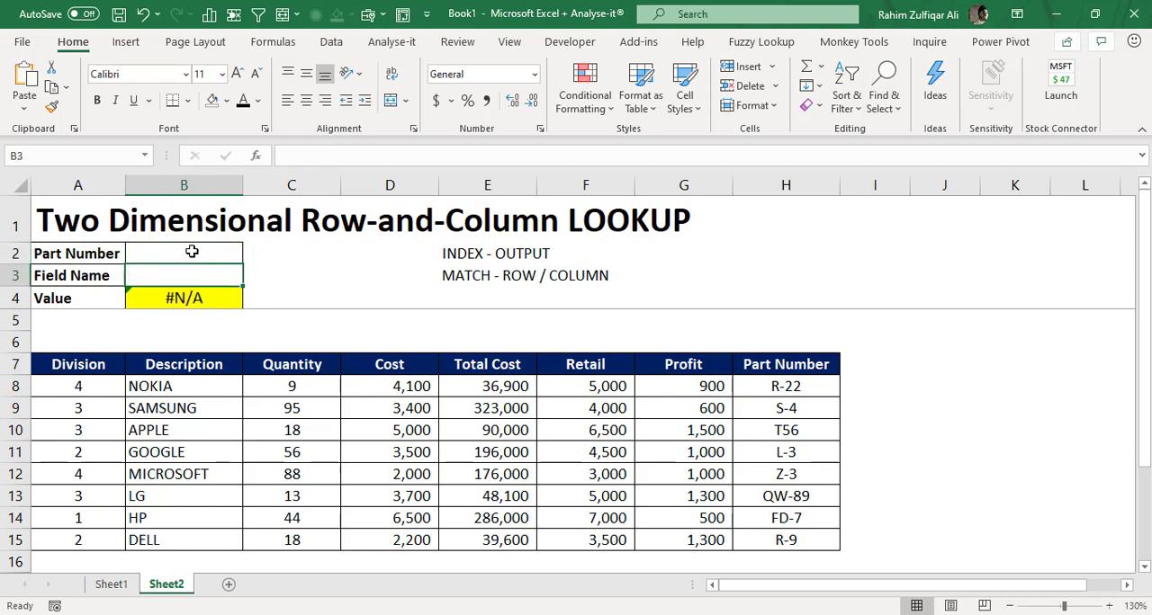
- Give the Part Number cell B2 a List data validation with source =$H$8:$H$15, and choose T56 from its dropdown
click(192, 253)
click(333, 45)
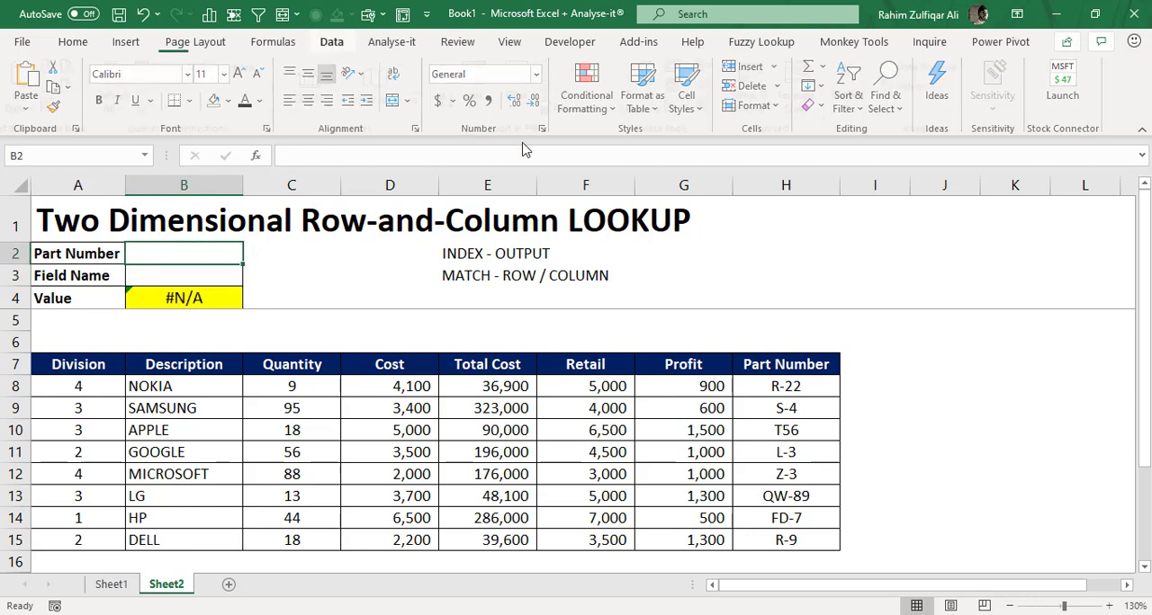
click(682, 106)
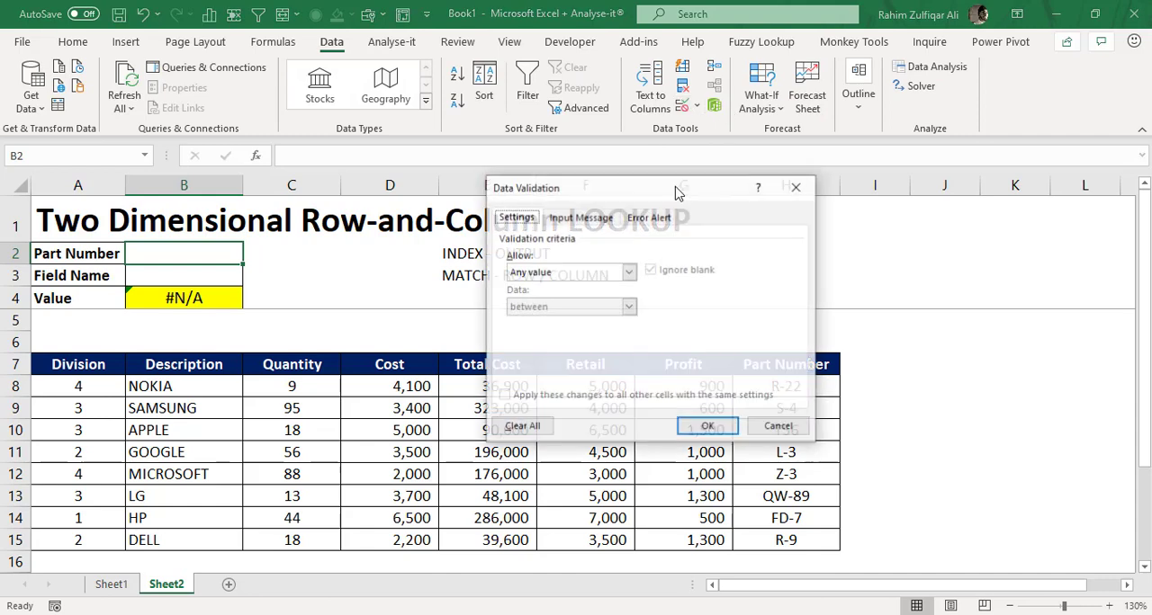
click(608, 274)
click(558, 319)
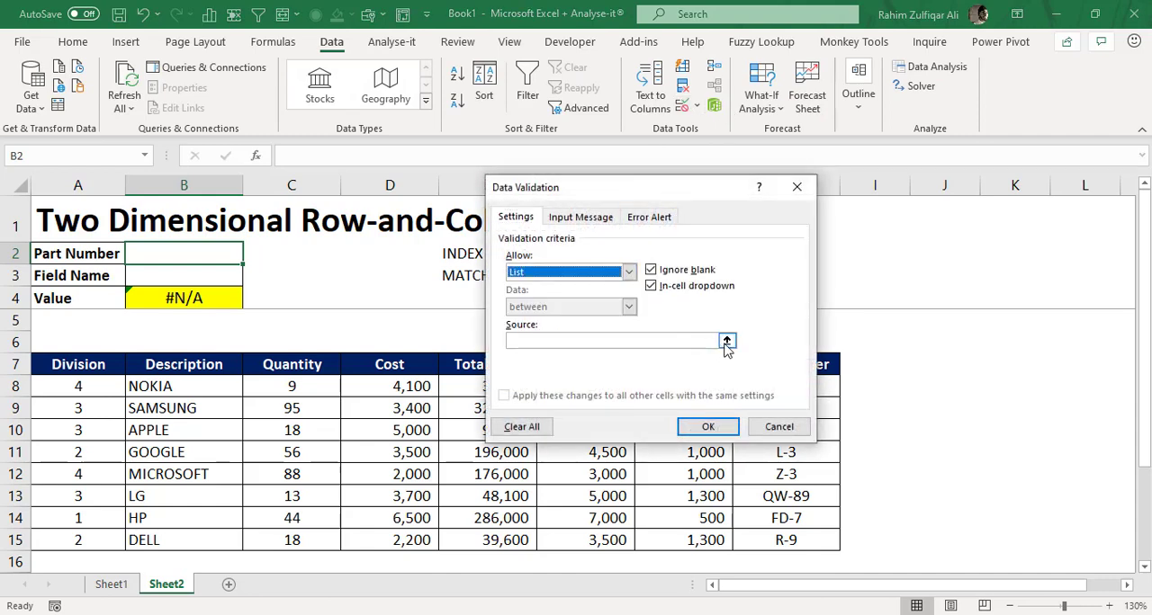
click(727, 342)
drag(786, 386, 793, 542)
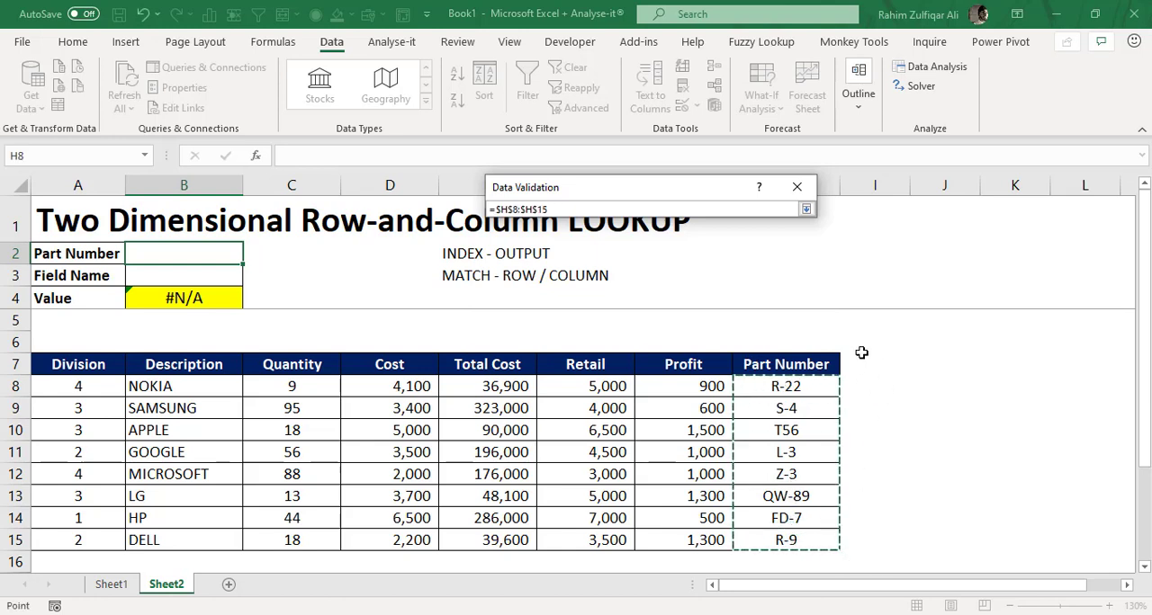
click(806, 210)
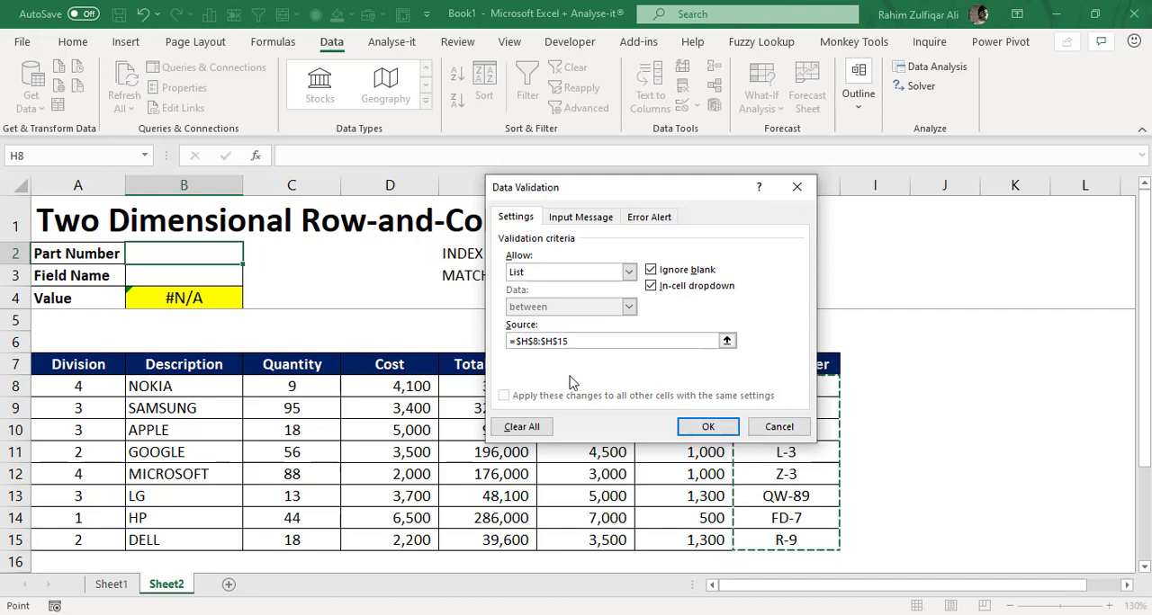
click(681, 423)
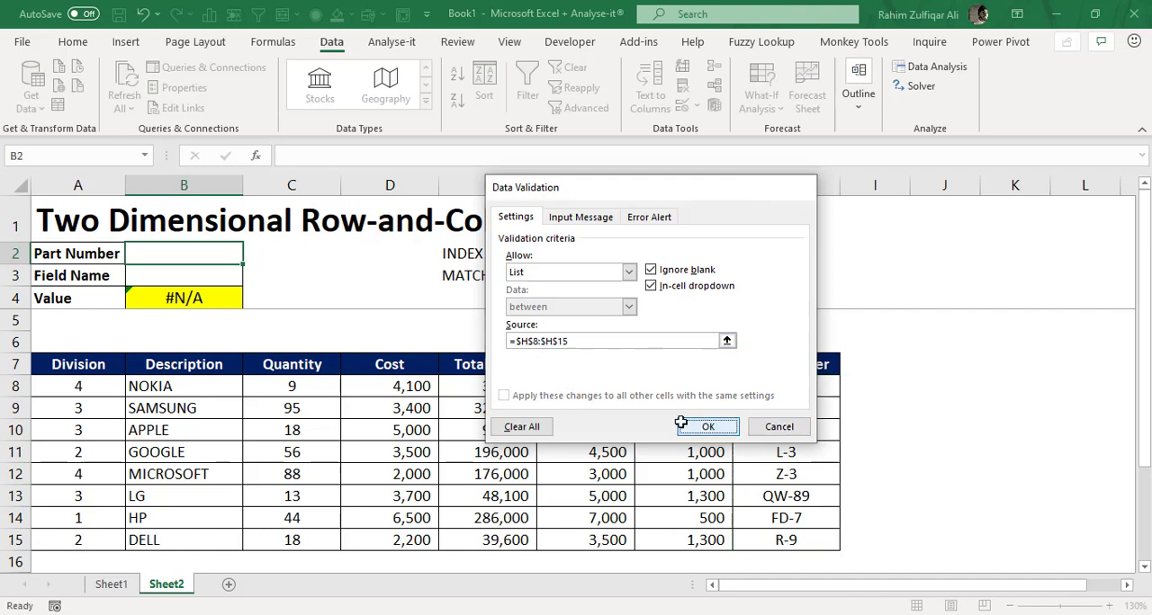
click(250, 256)
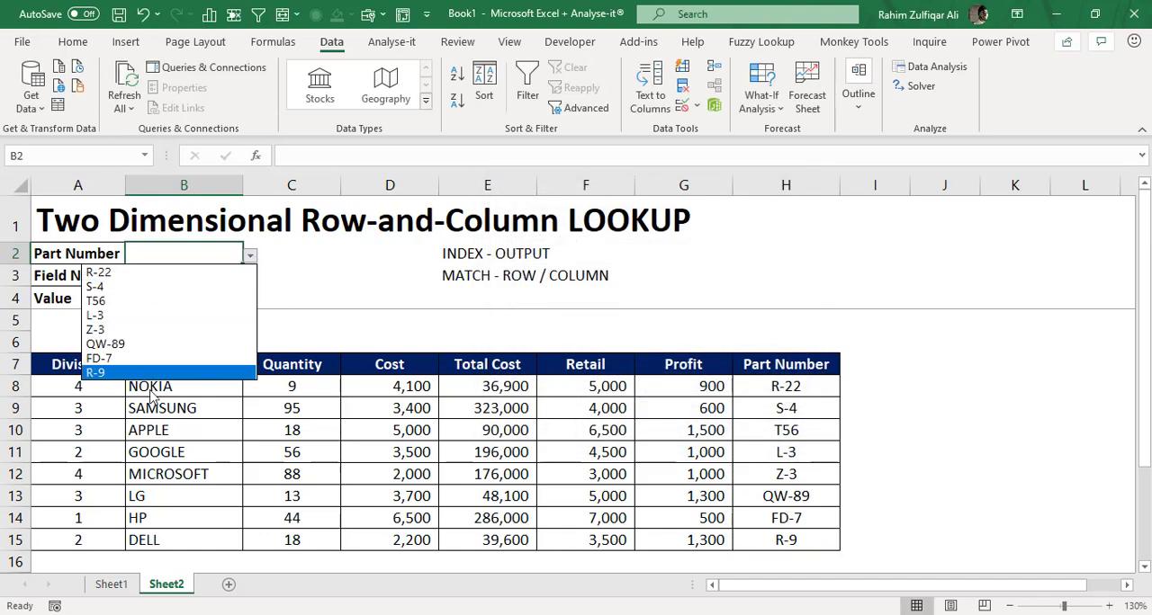
click(138, 302)
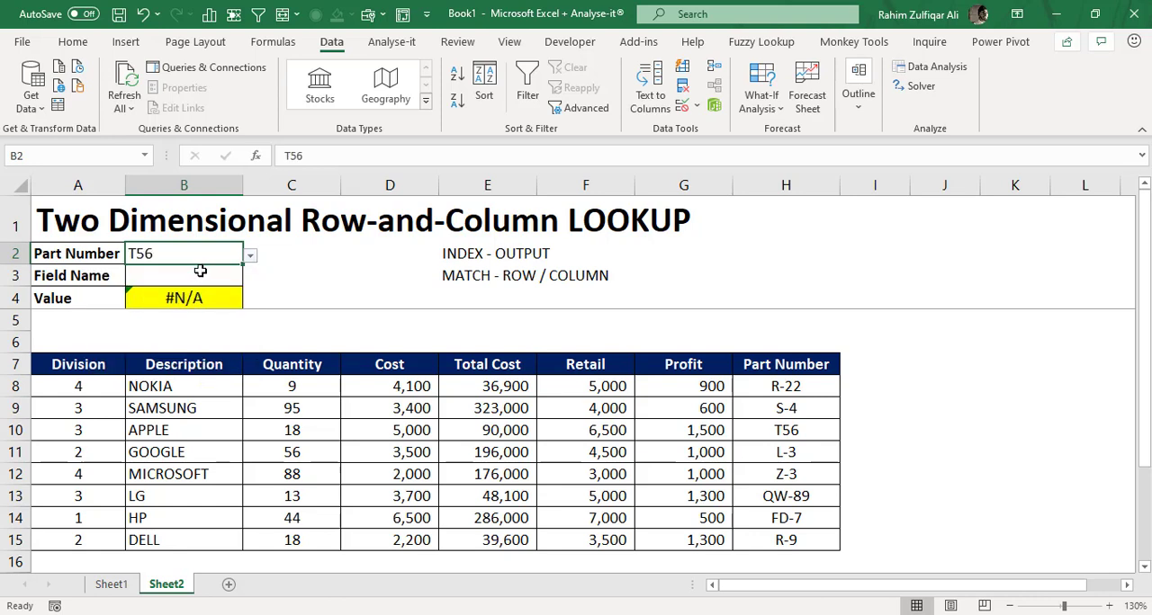
- Give the Field Name cell B3 a List data validation with source =$A$7:$G$7, and choose Cost from its dropdown
click(200, 272)
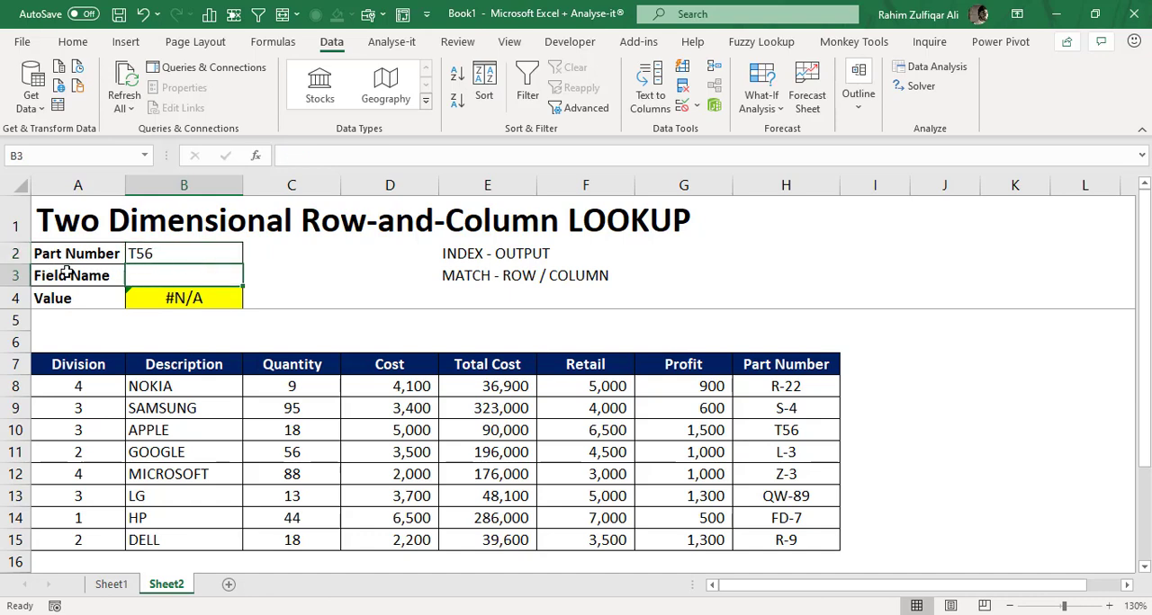
click(681, 107)
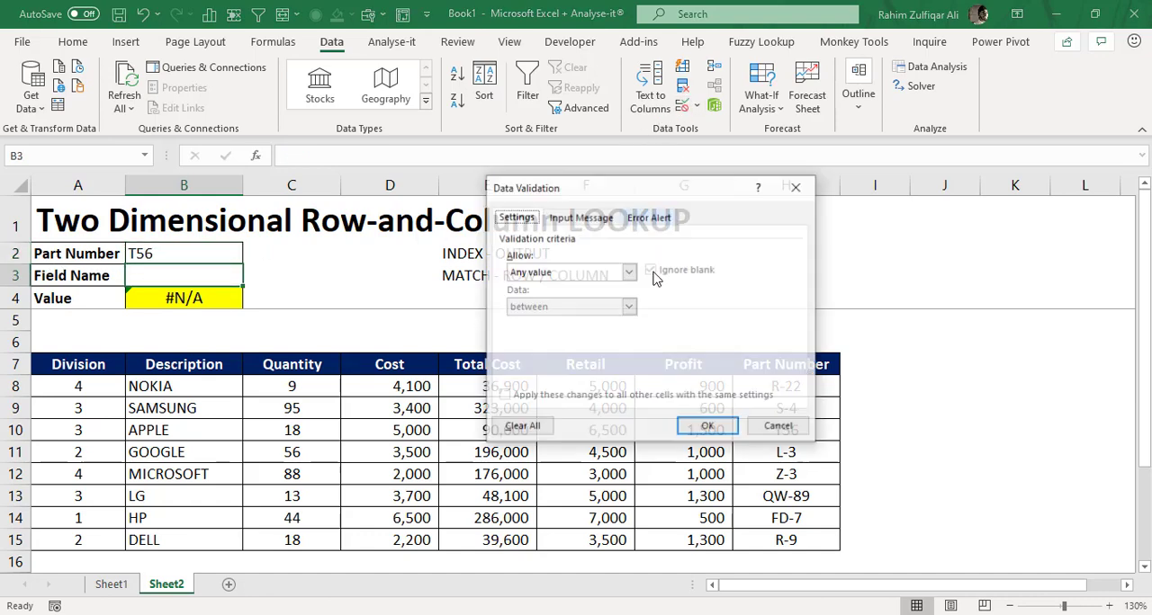
click(628, 272)
click(531, 323)
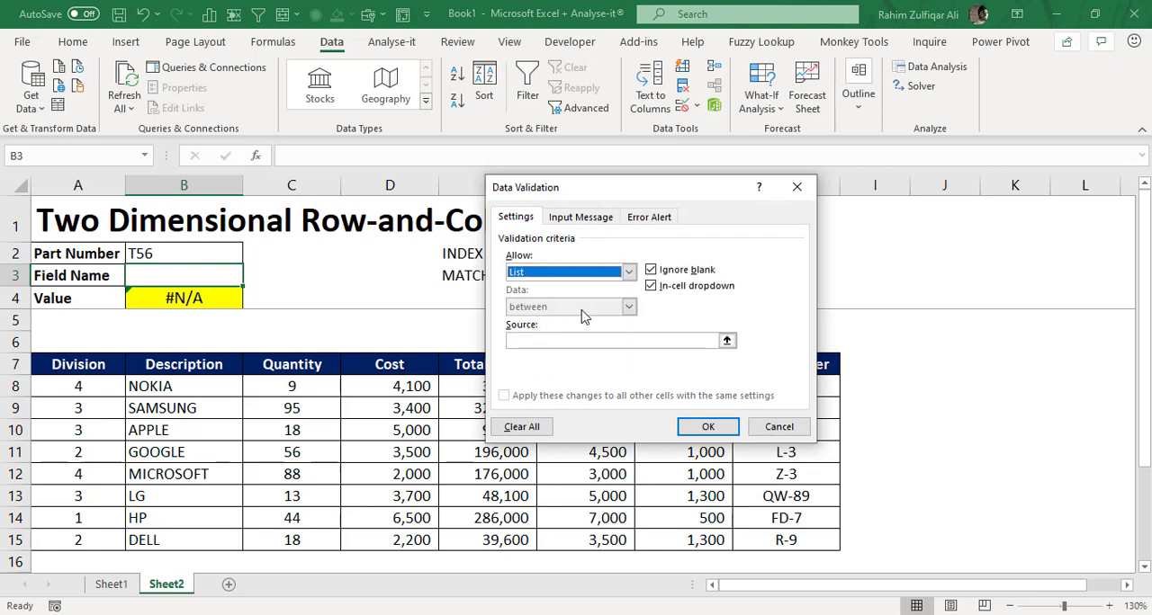
click(727, 340)
drag(72, 365, 686, 365)
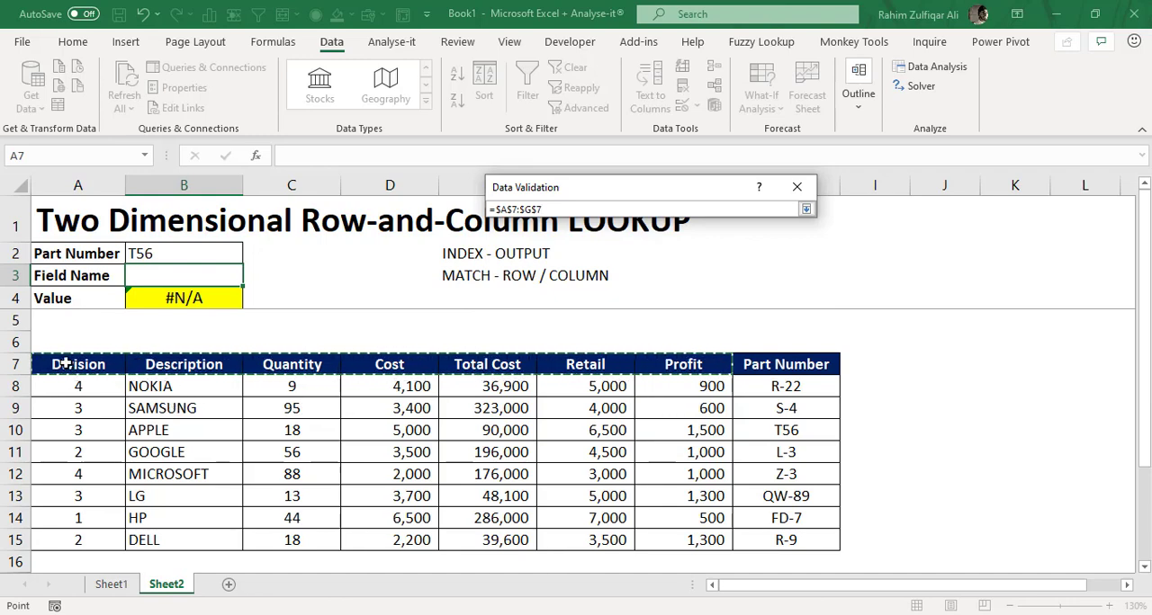
click(805, 209)
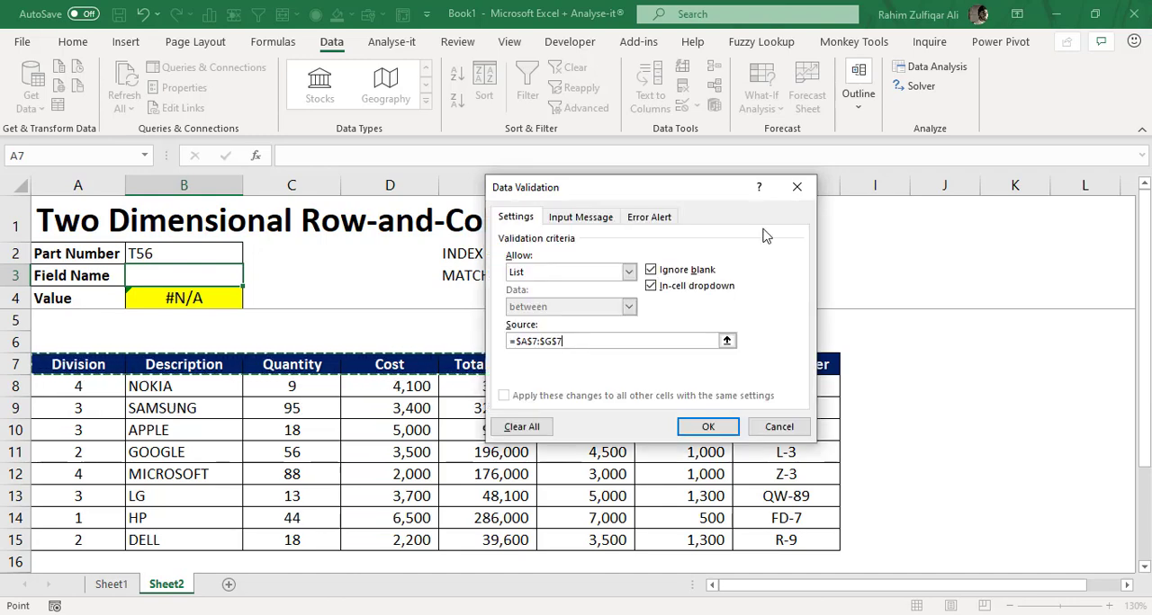
click(770, 424)
click(251, 278)
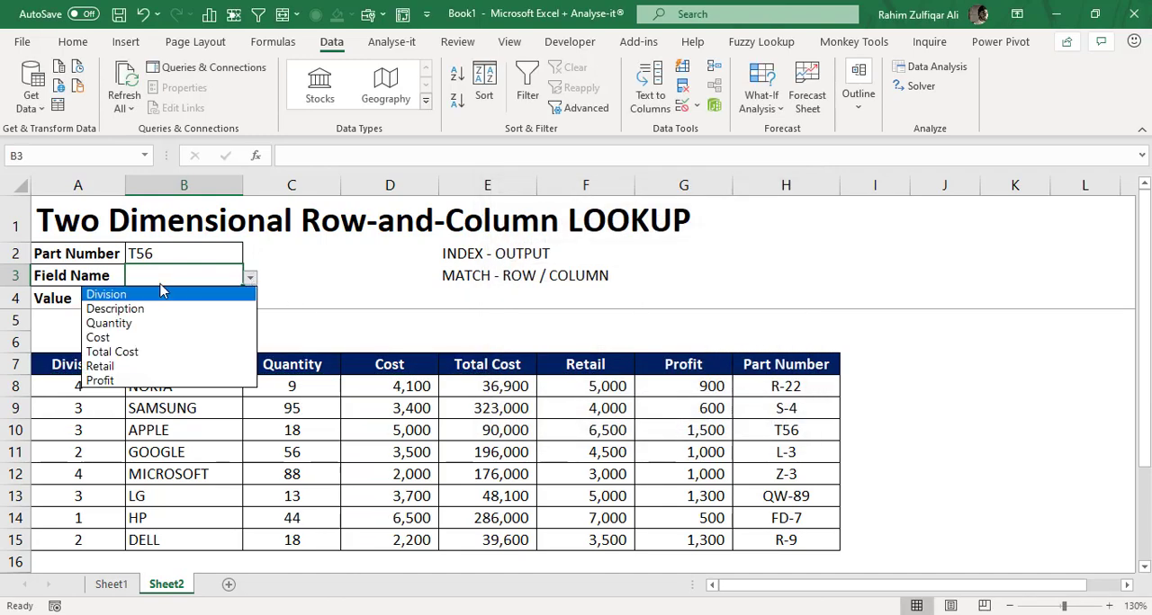
click(147, 337)
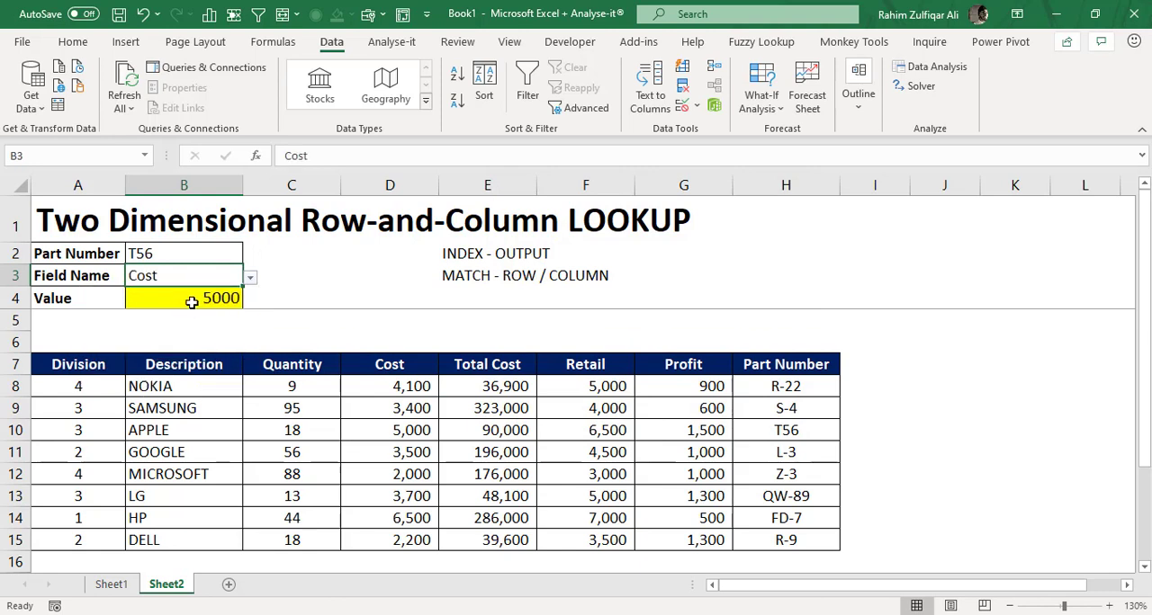
- Check the Value result in B4 against the T56 row of the table
click(192, 300)
click(220, 274)
click(214, 258)
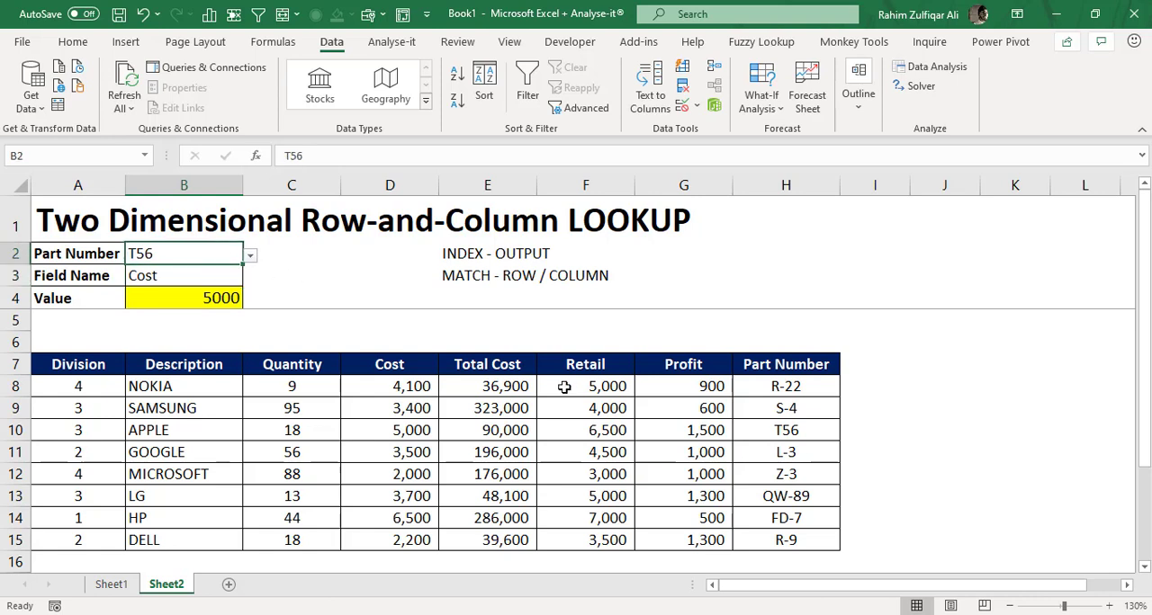
click(765, 433)
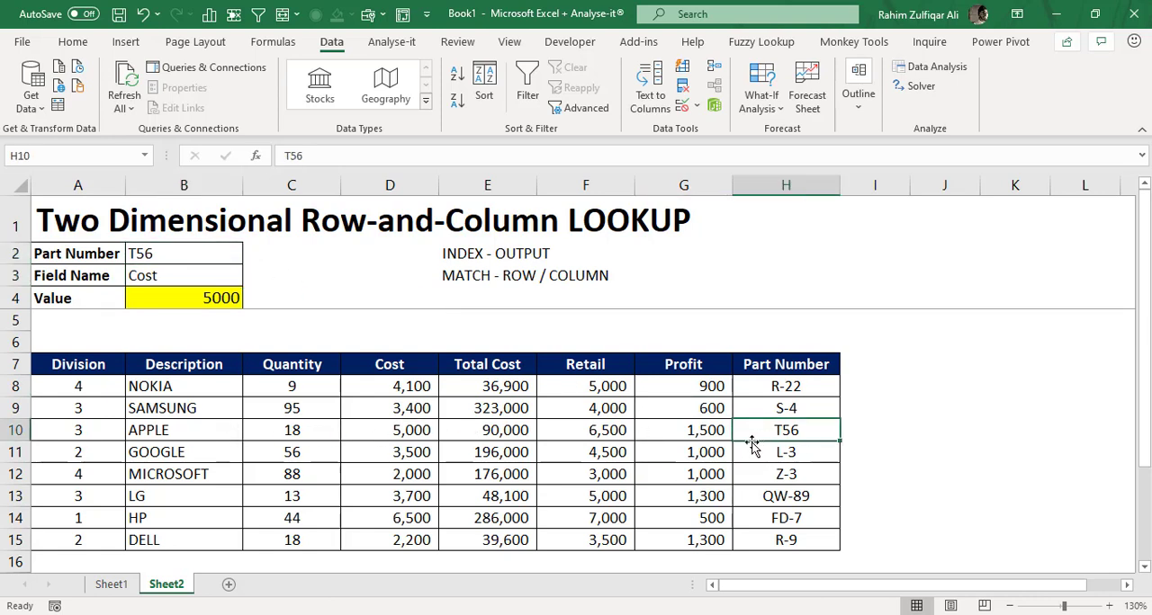
click(581, 433)
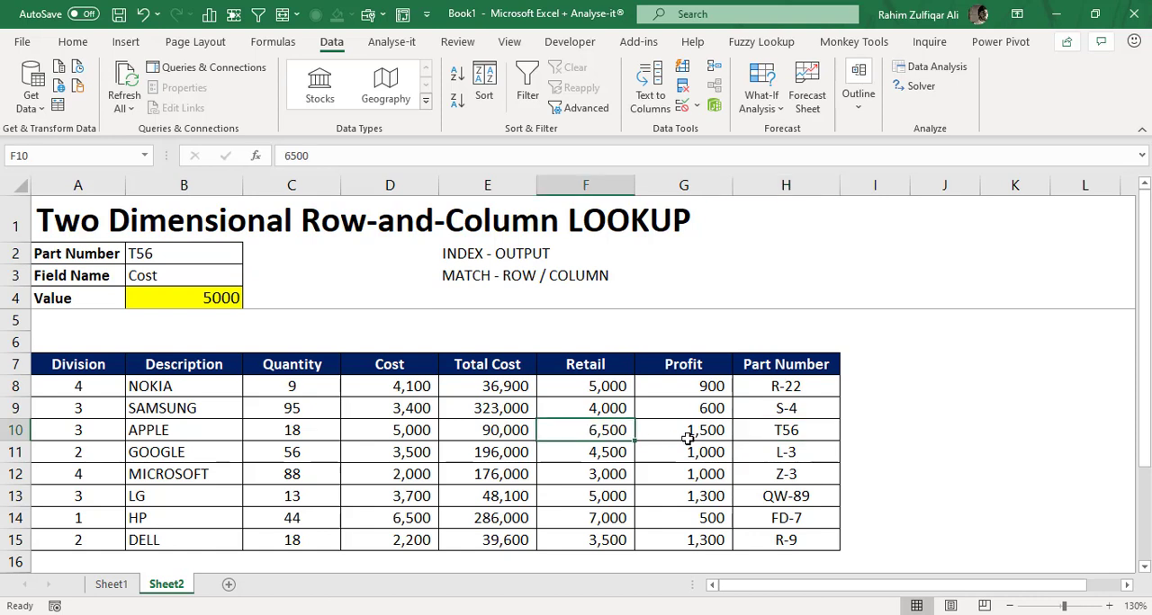
- Choose Retail from the Field Name dropdown in B3 and check the Value cell B4
click(209, 277)
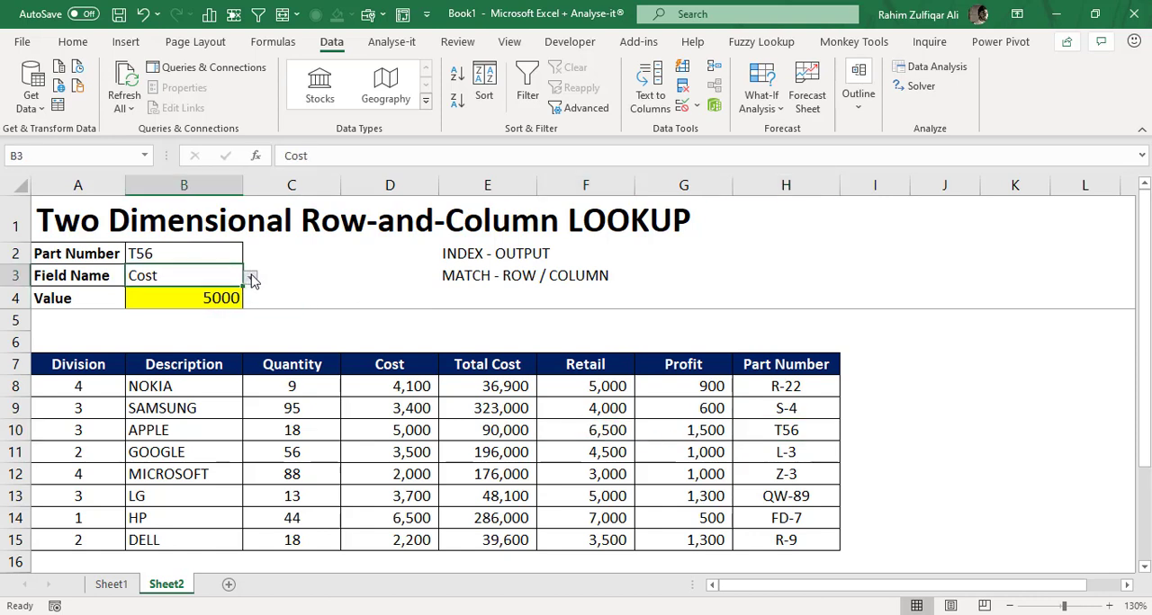
click(249, 278)
click(149, 367)
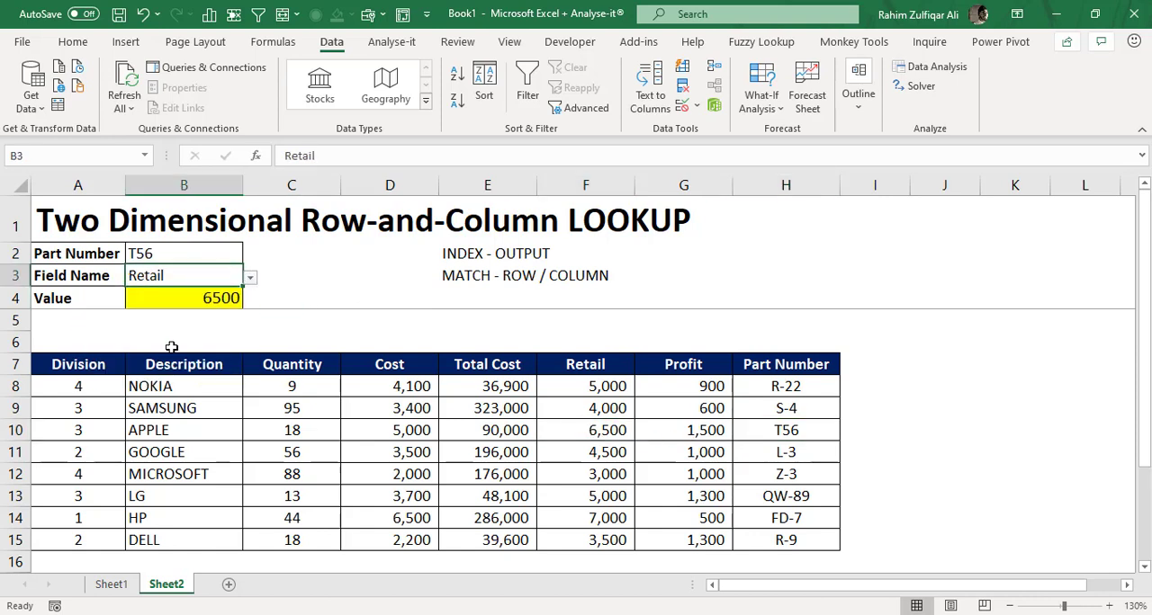
click(207, 300)
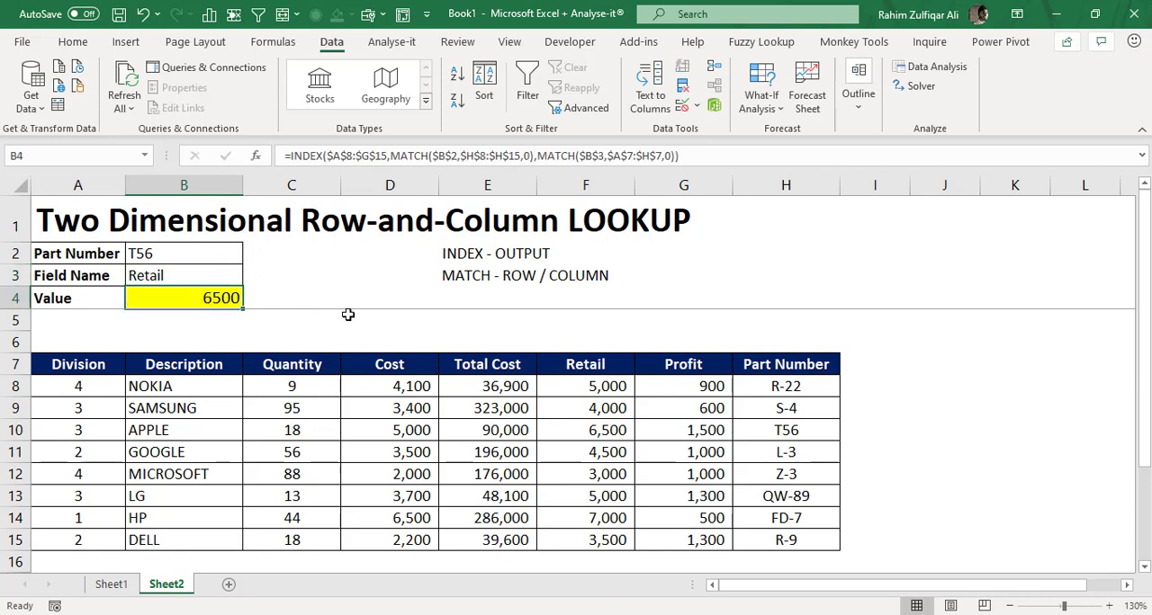
- Choose part number Z-3 in B2 and Description in B3, and compare the Value result with the matching table row
click(209, 257)
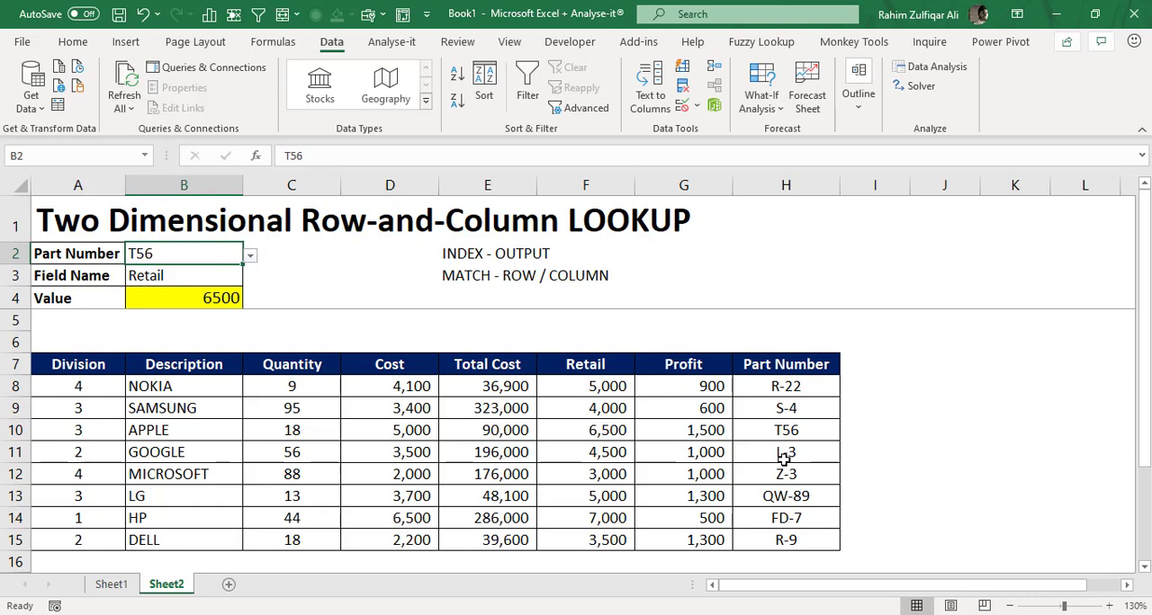
click(251, 256)
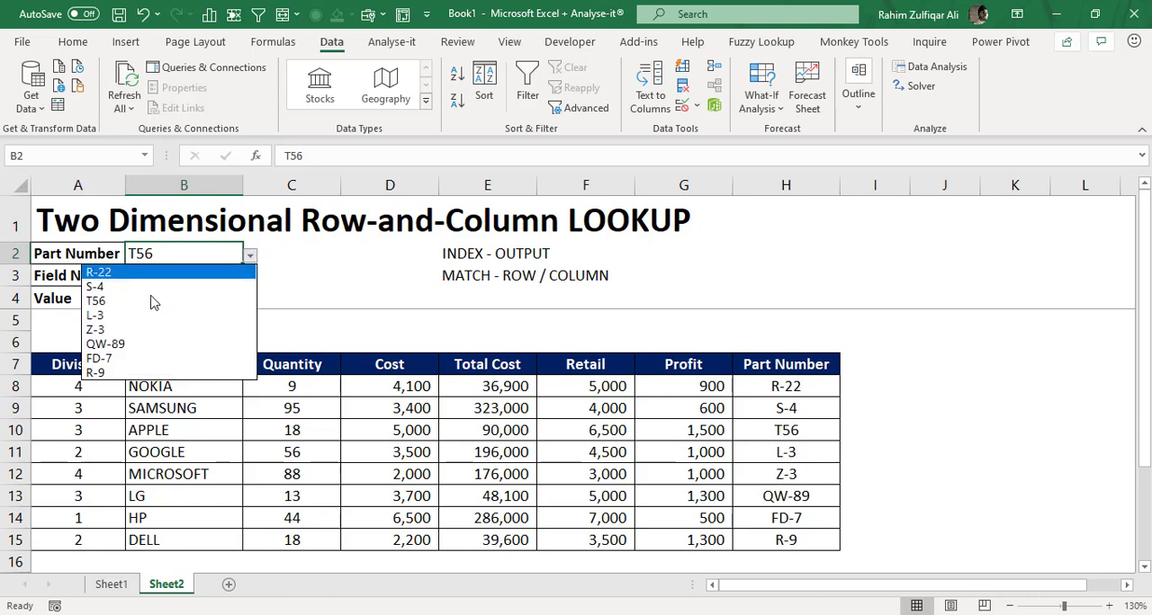
click(117, 328)
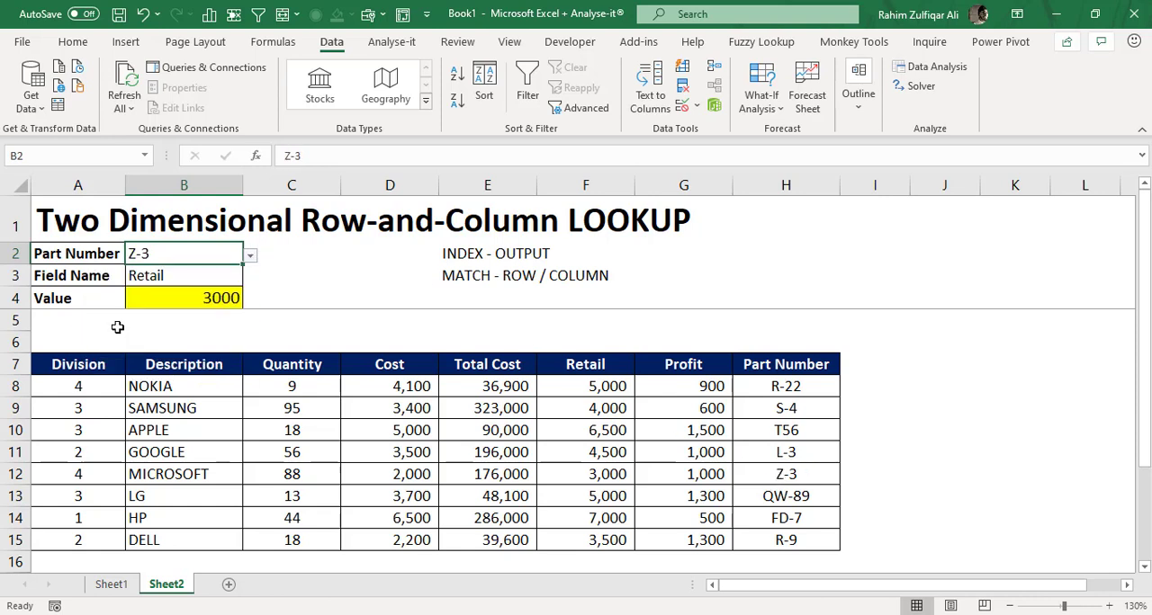
click(179, 278)
click(250, 279)
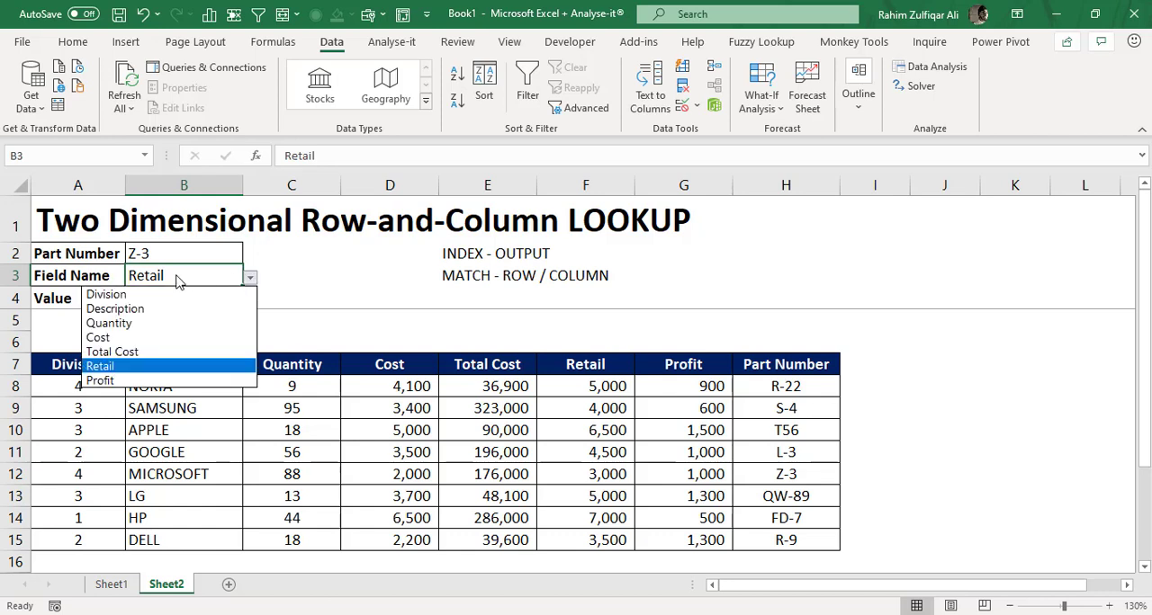
click(117, 309)
click(184, 299)
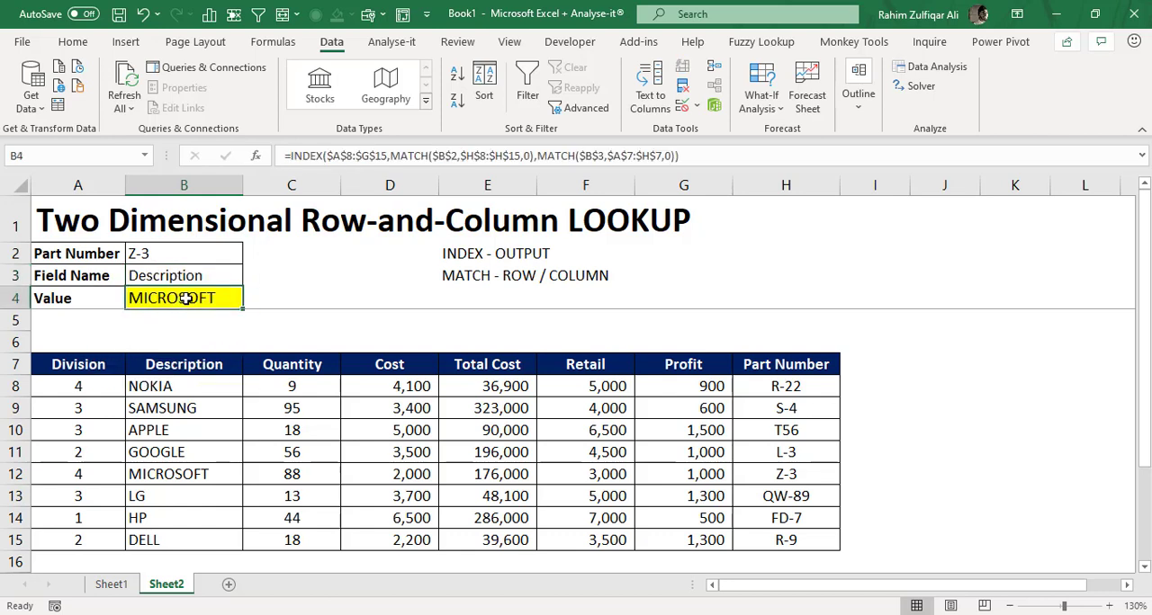
click(186, 475)
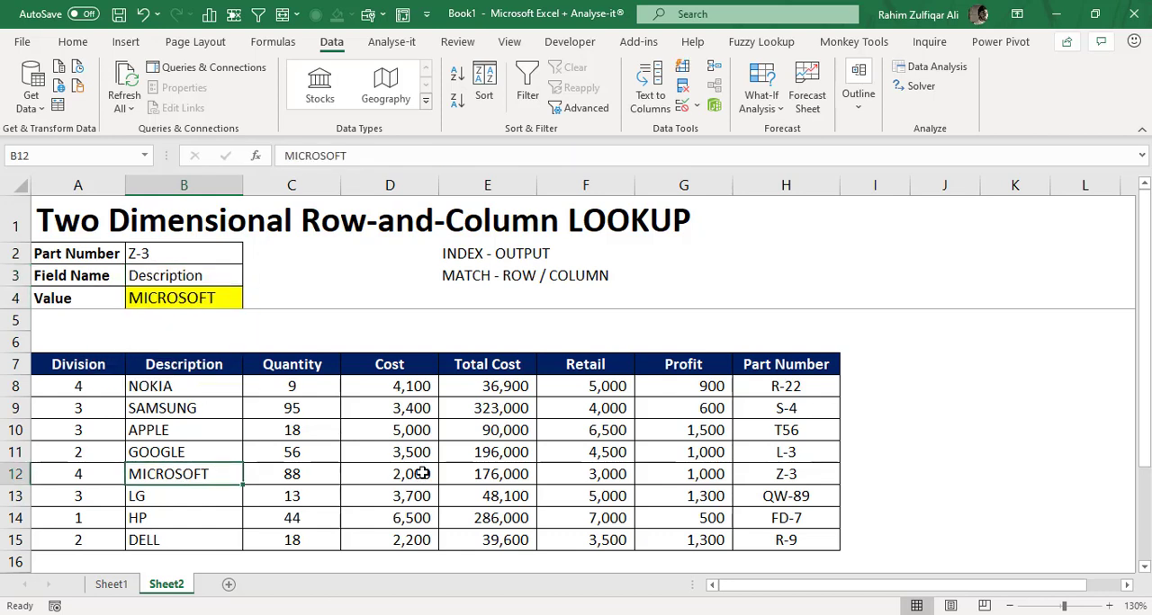
- Examine the B4 INDEX formula, highlighting the MATCH for the row number and the MATCH for the column number
click(214, 300)
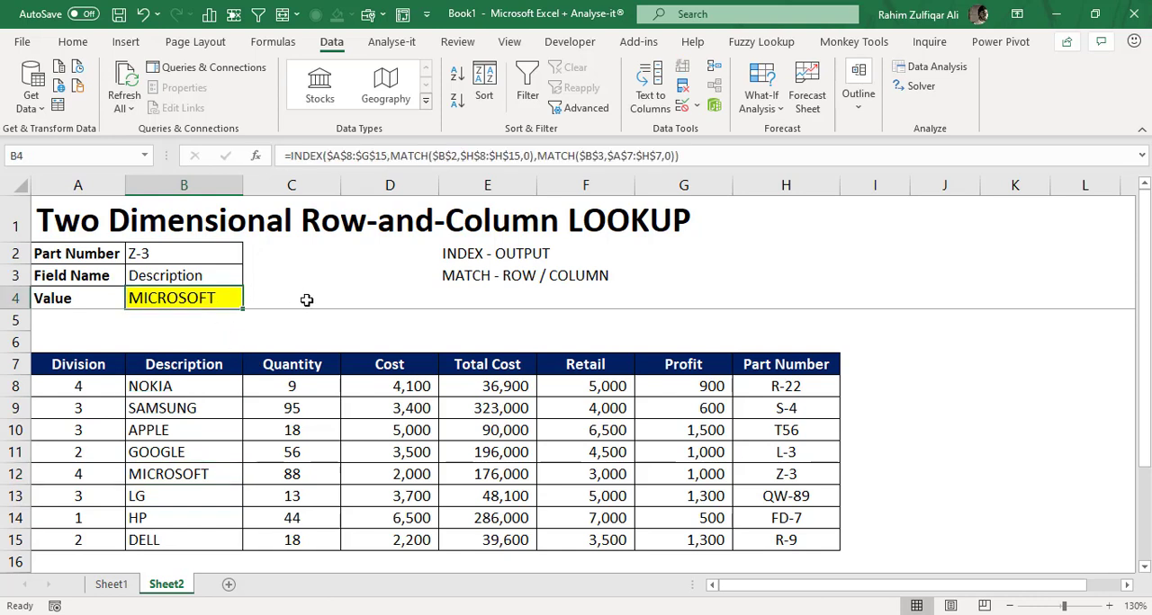
double_click(215, 298)
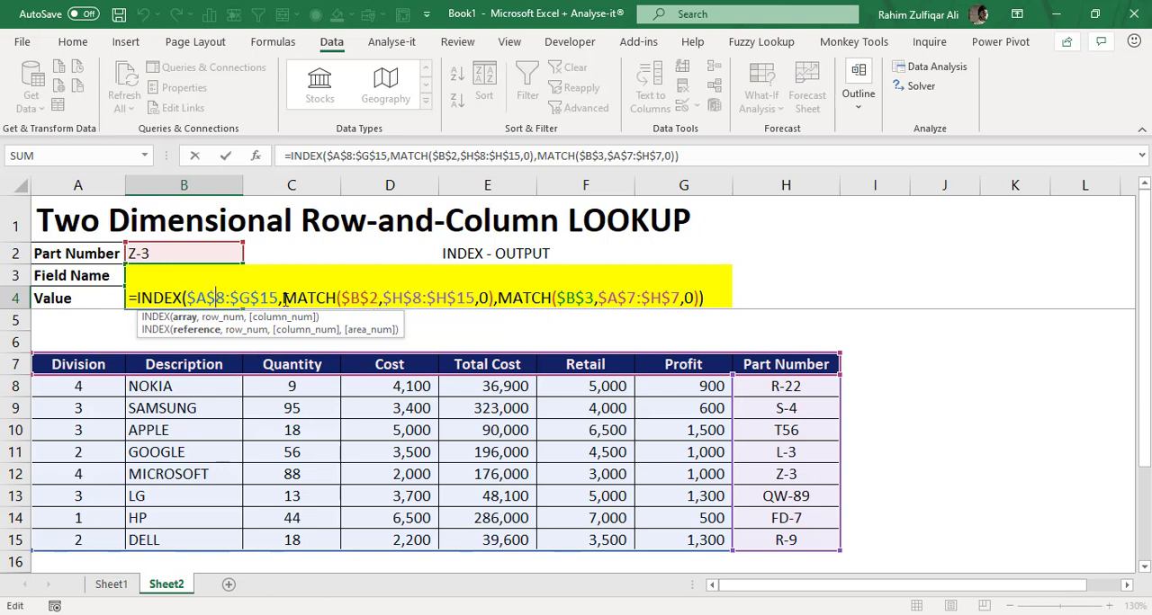
drag(285, 300, 498, 298)
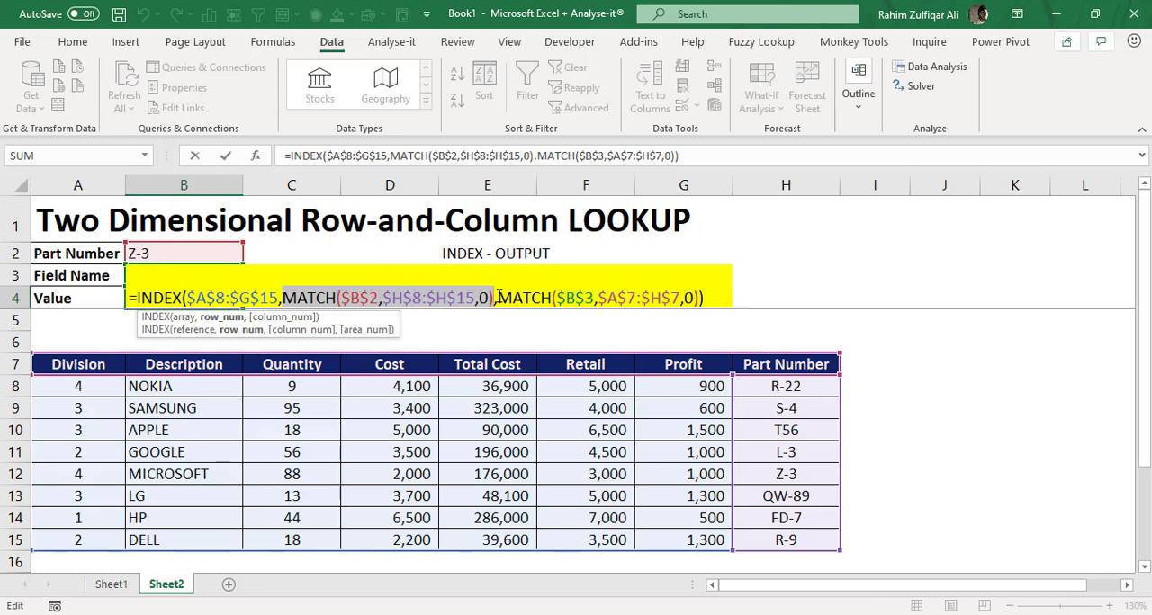
drag(498, 298, 696, 296)
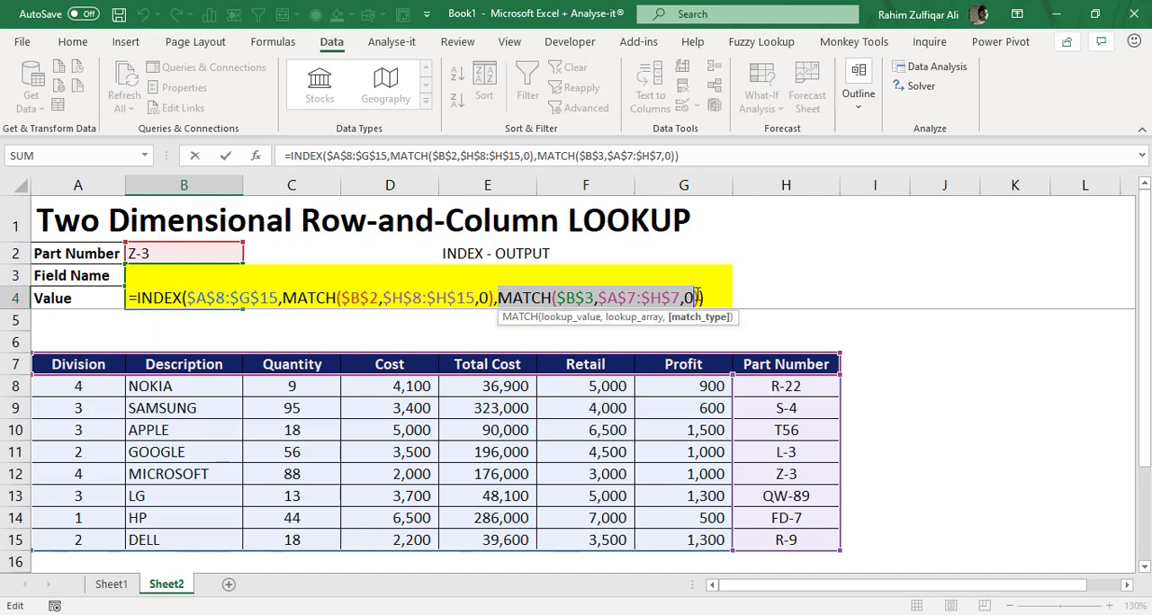
click(596, 298)
click(278, 298)
key(Return)
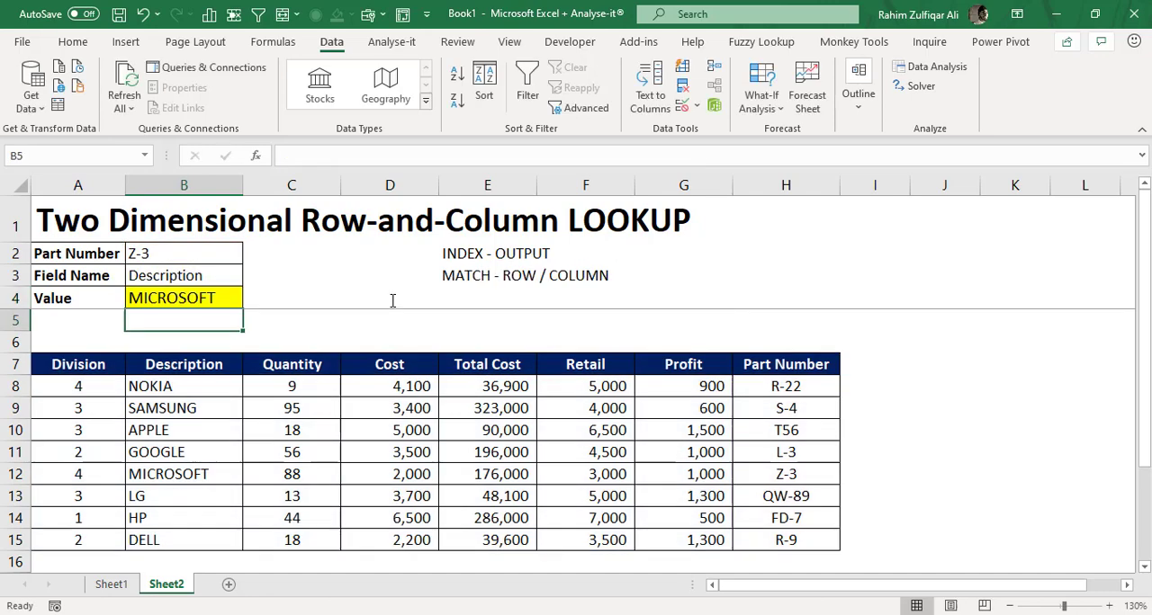
- Choose part number FD-7 in B2 and Total Cost as the Field Name in B3
click(191, 252)
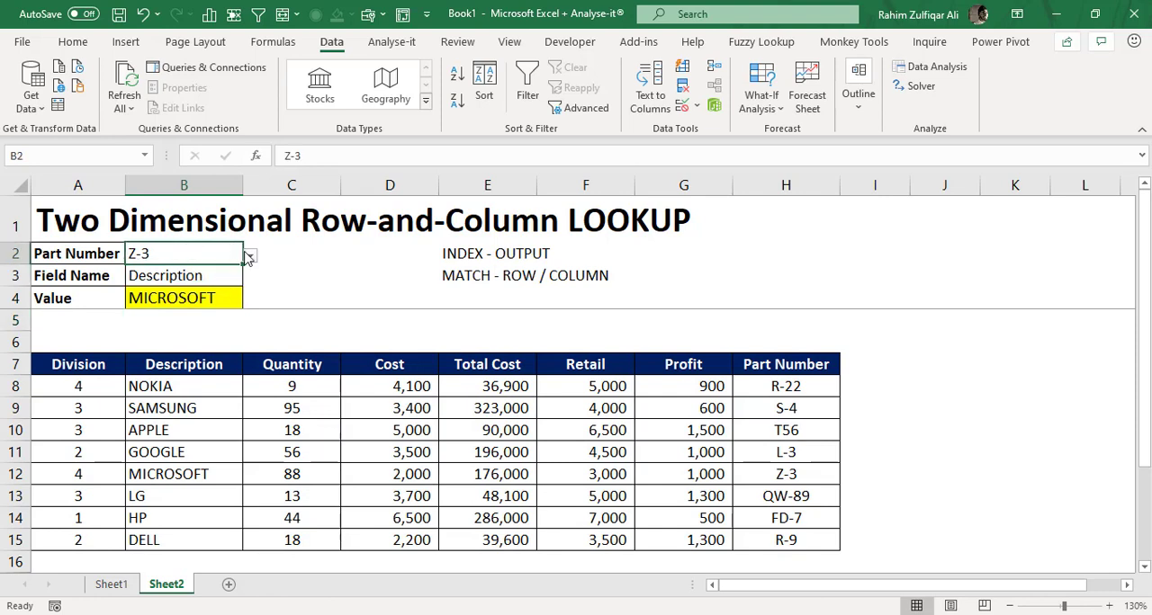
click(249, 256)
click(161, 358)
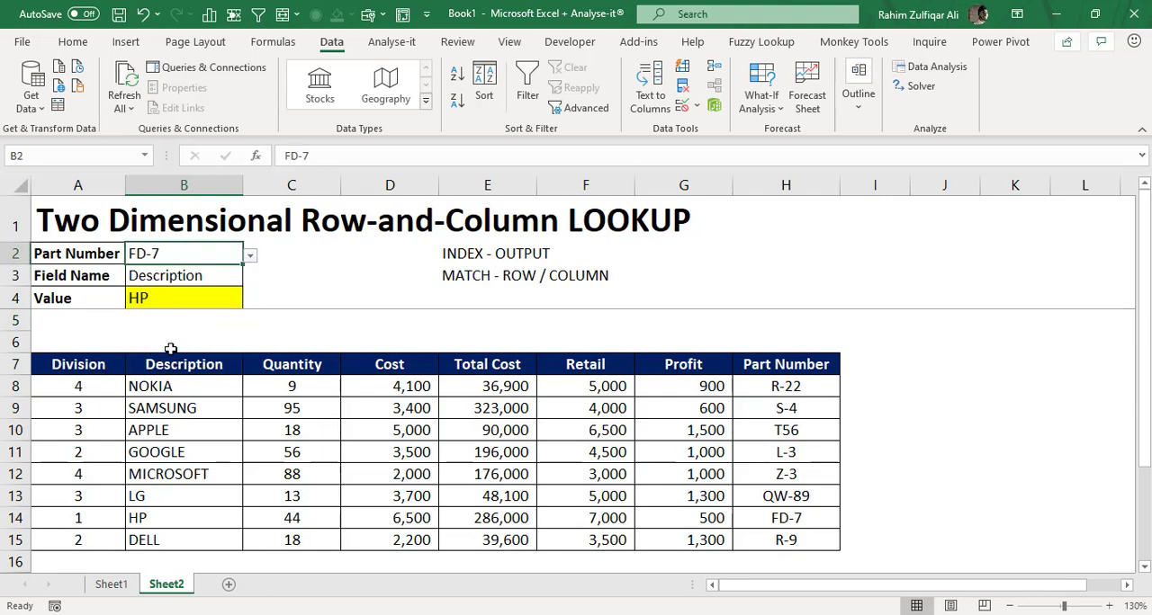
click(207, 282)
click(249, 279)
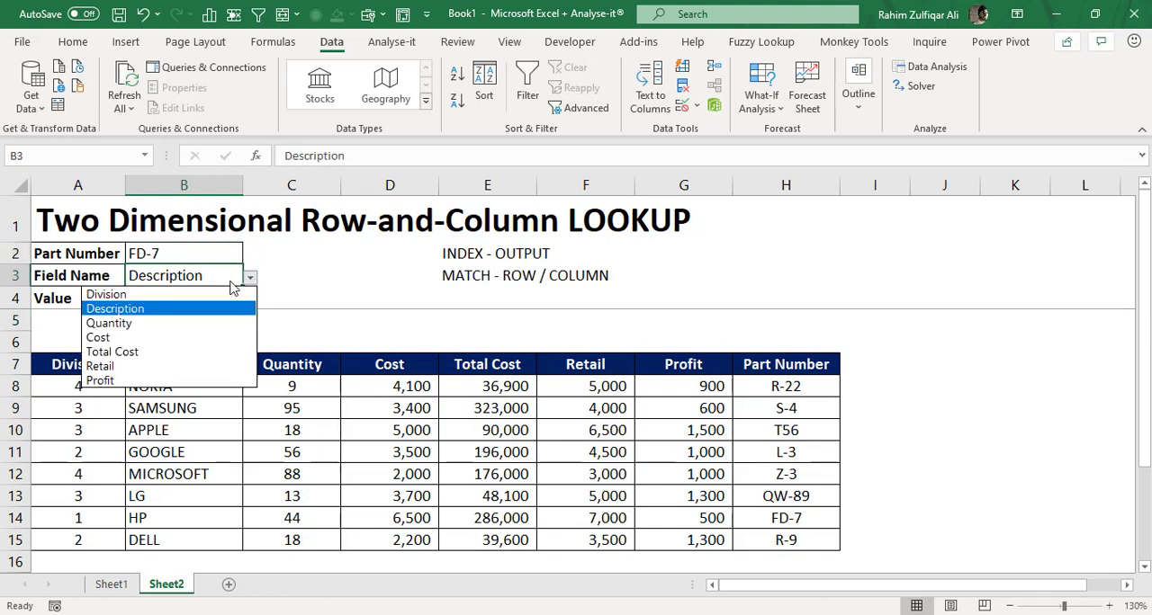
click(149, 352)
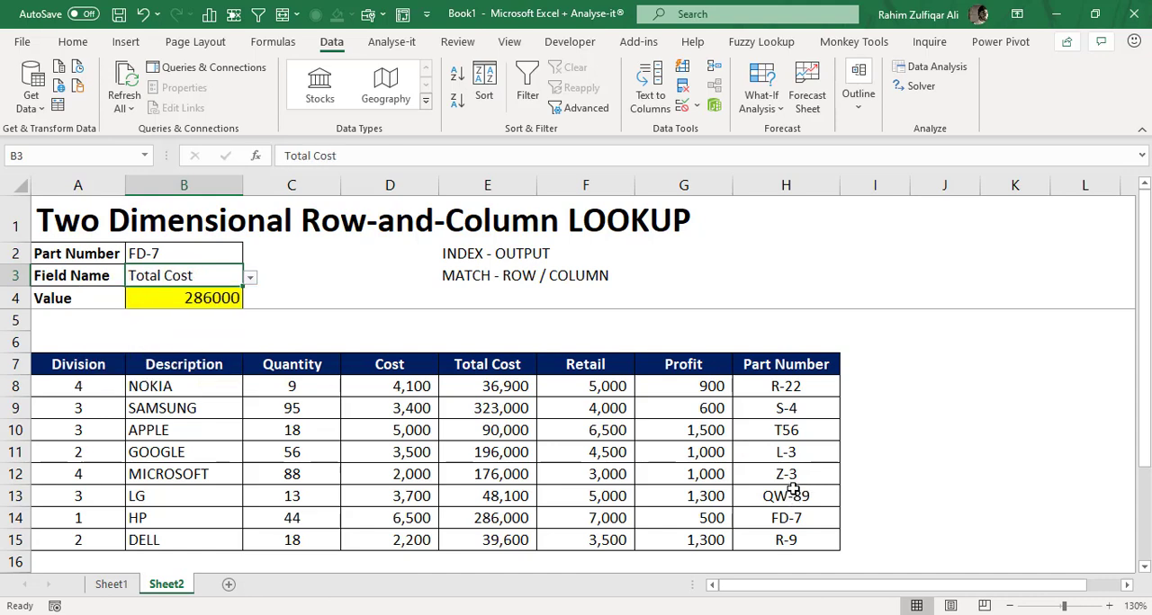
- Fill the FD-7 part number cell H14 and its Total Cost cell E14 with yellow
click(784, 519)
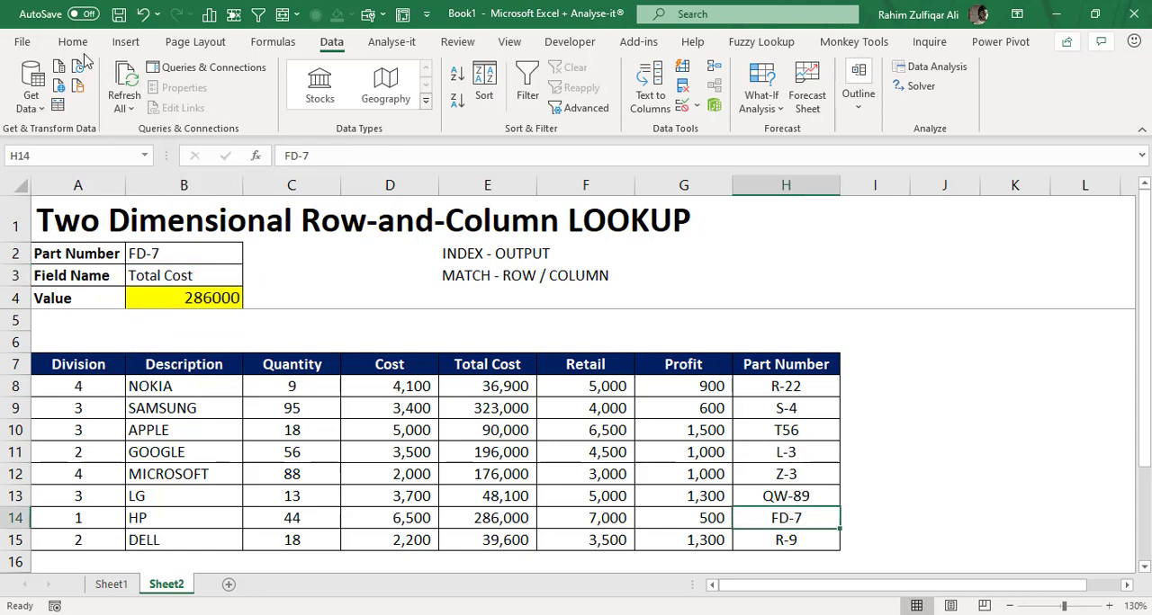
click(73, 42)
click(226, 102)
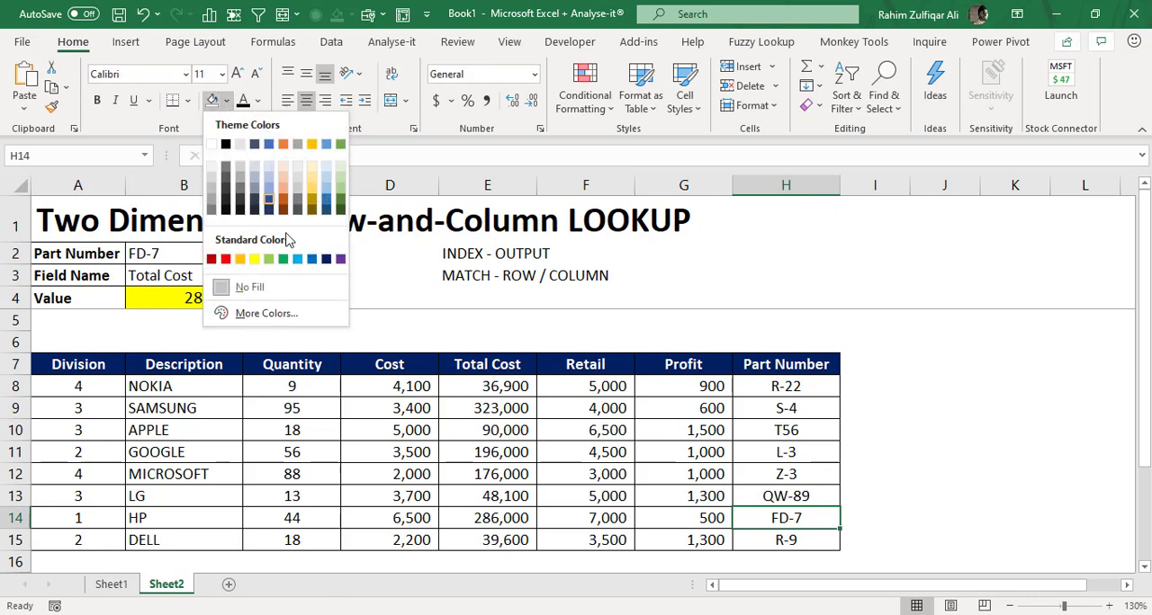
click(256, 266)
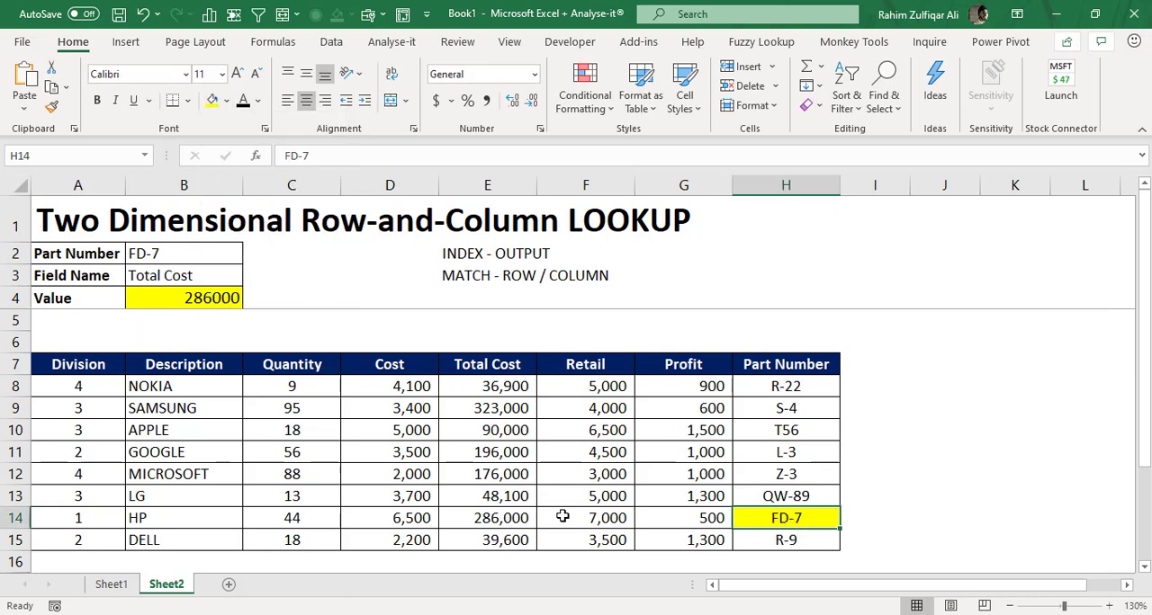
click(502, 518)
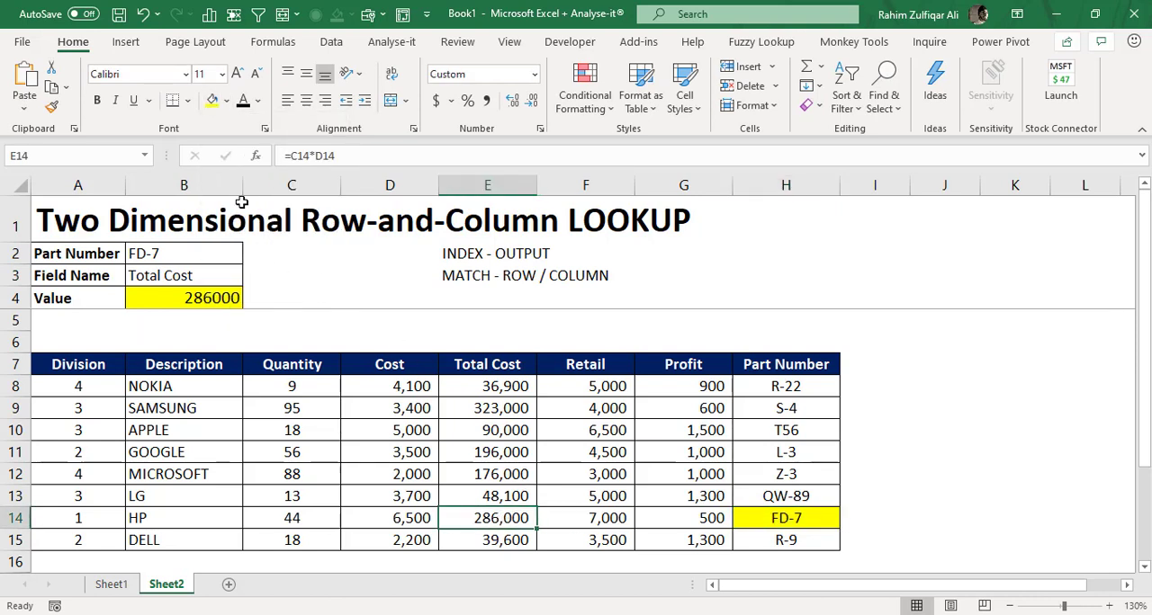
click(208, 101)
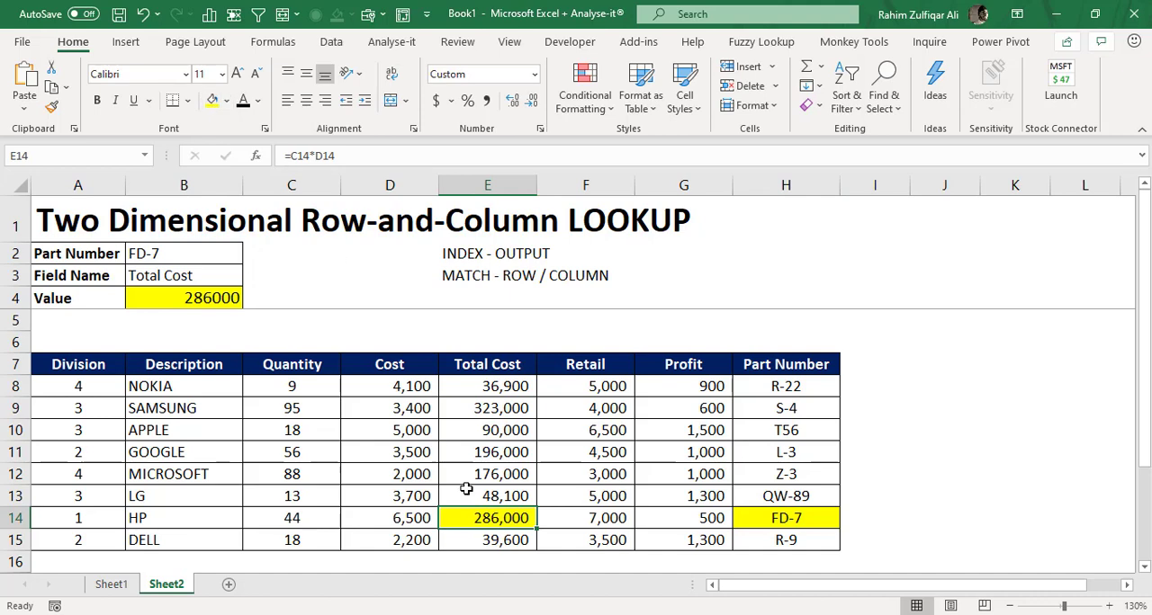
- Review the INDEX and MATCH arguments of the Value formula in B4 without changing them
click(176, 297)
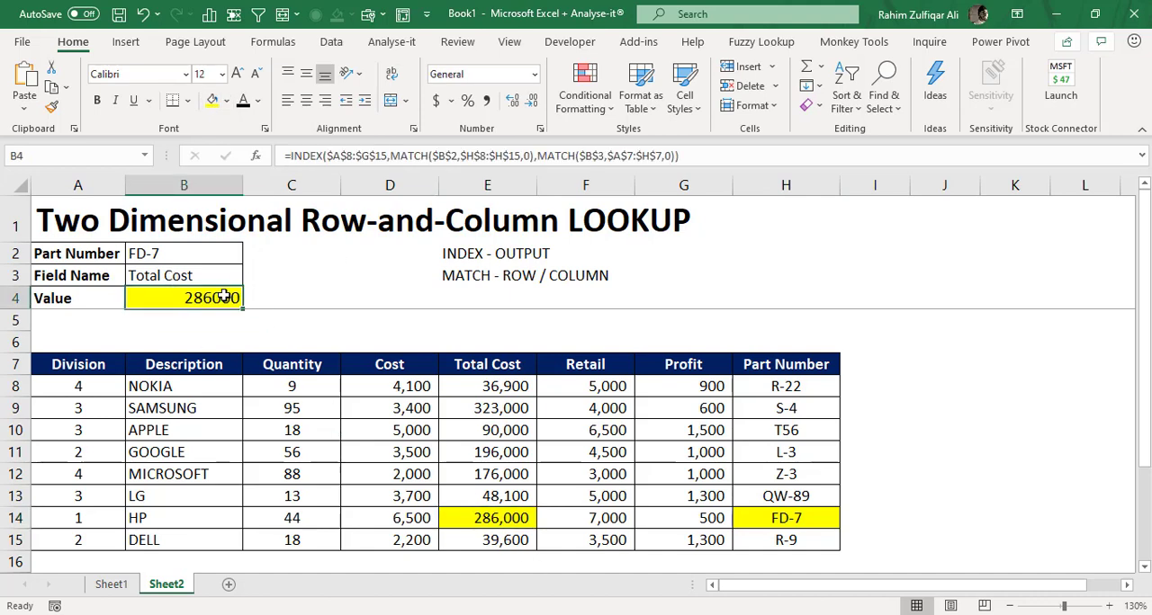
double_click(215, 298)
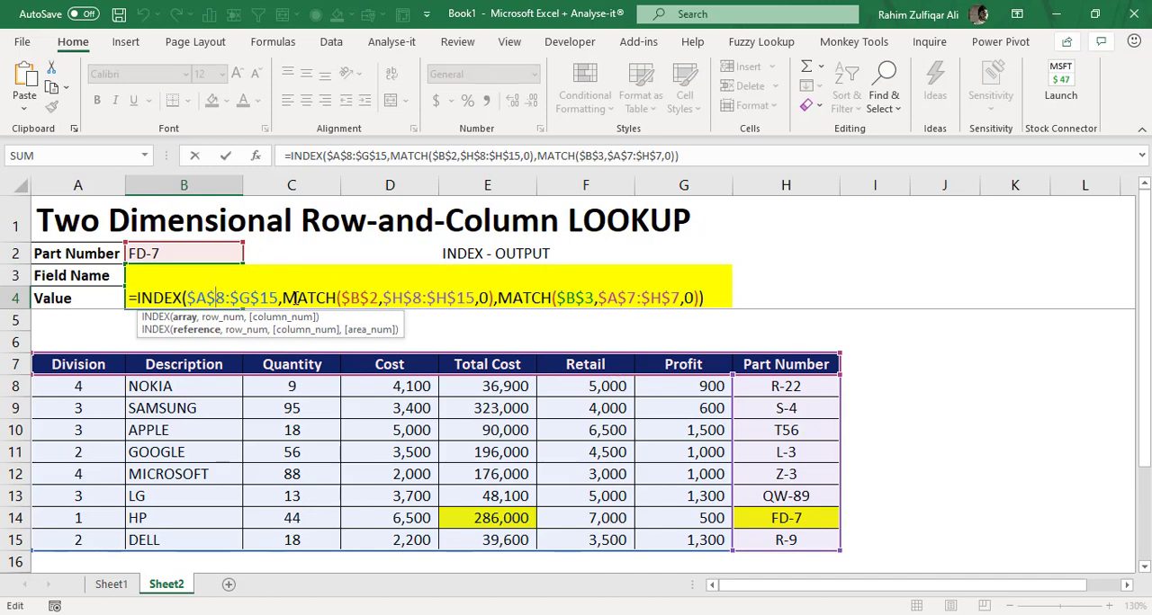
key(Escape)
- Choose Description from the Field Name dropdown in B3 for part number FD-7
click(207, 260)
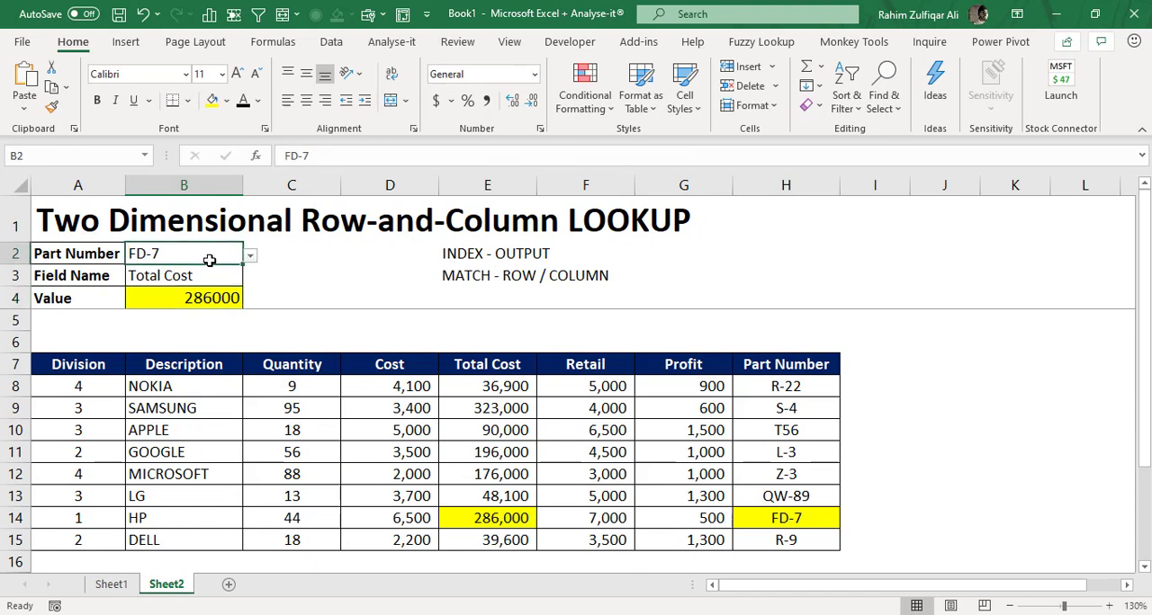
click(210, 275)
click(250, 278)
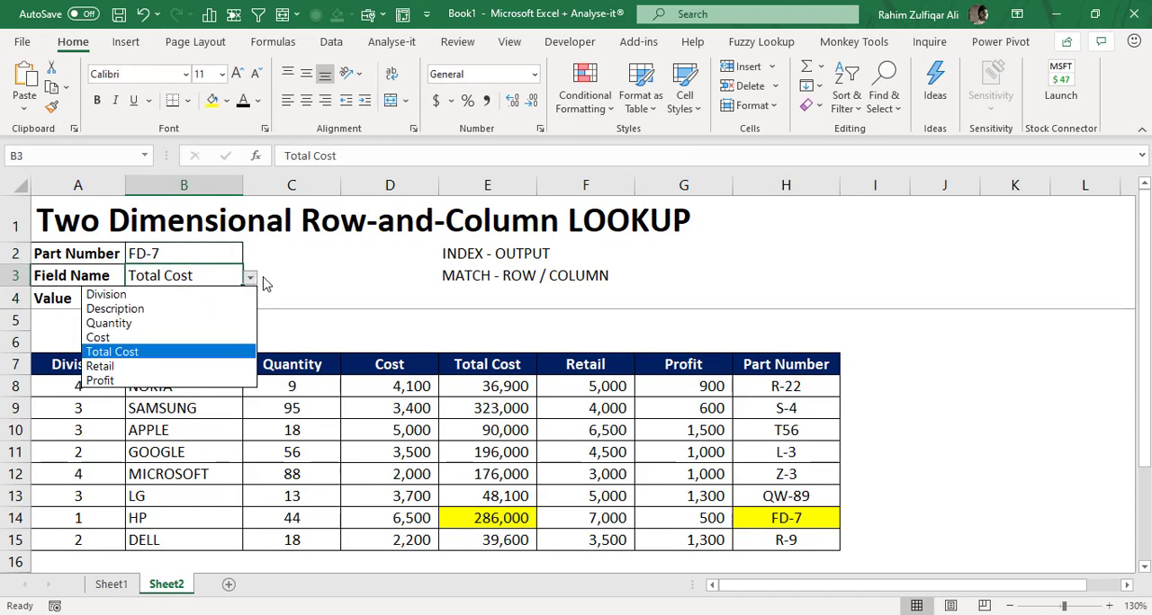
click(252, 278)
click(250, 278)
click(189, 303)
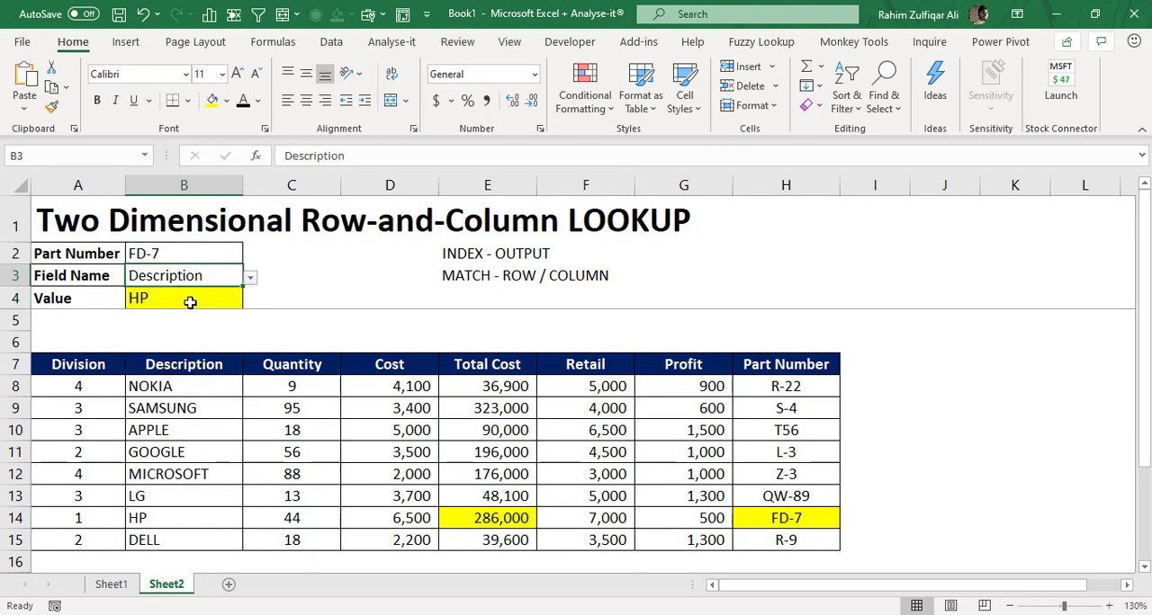